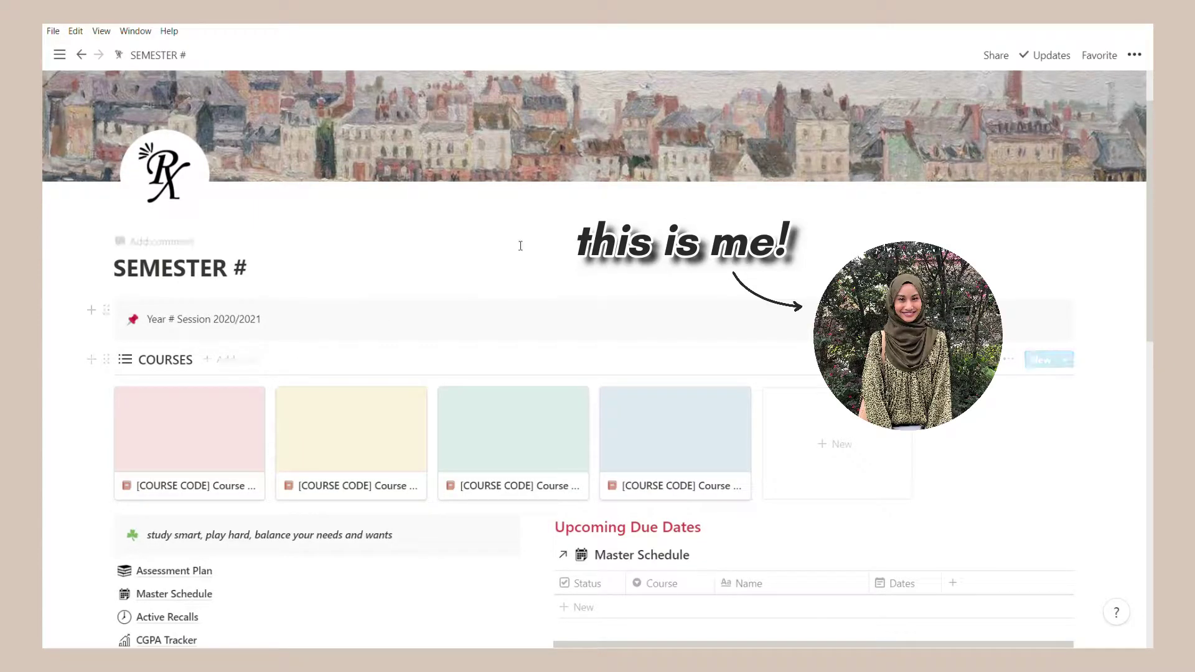
# - Change the homepage title from SEMESTER # to SEMESTER 4
pyautogui.scroll(2, 767, 253)
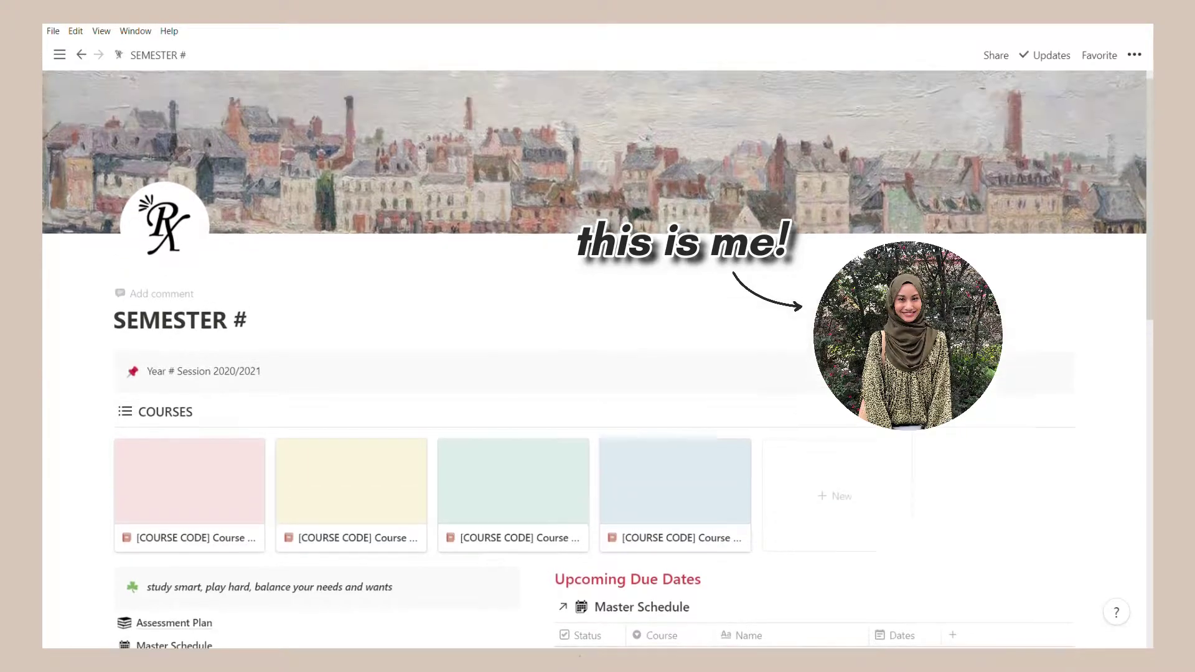
pyautogui.scroll(-2, 767, 253)
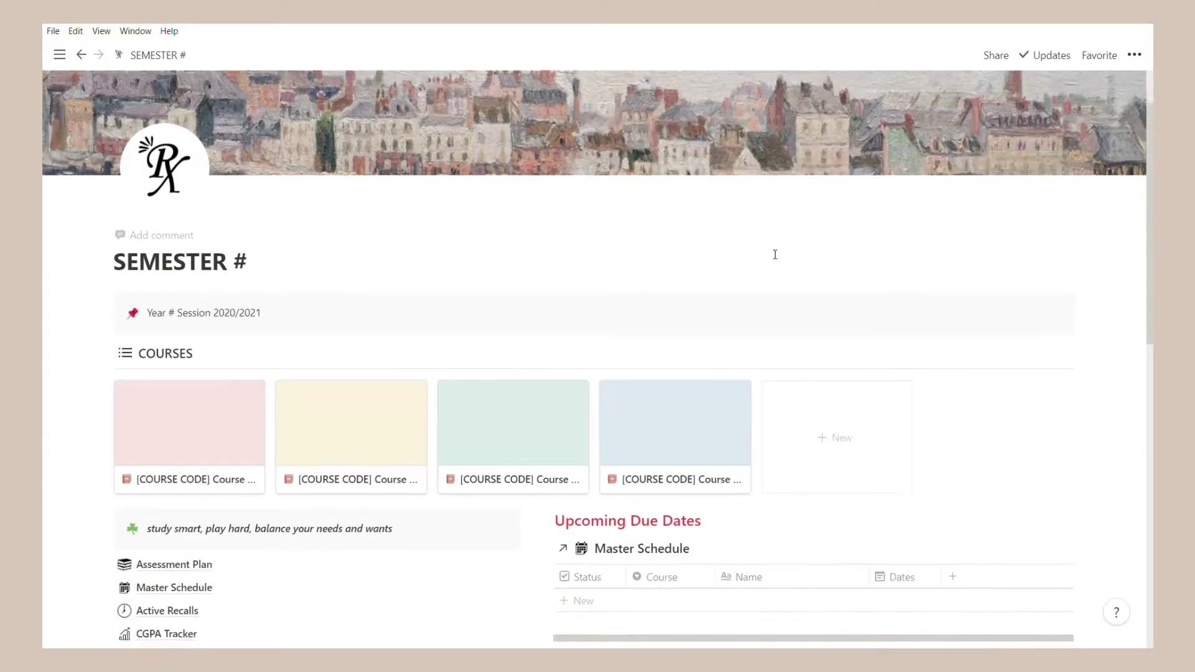
pyautogui.scroll(-2, 772, 253)
pyautogui.scroll(4, 1087, 191)
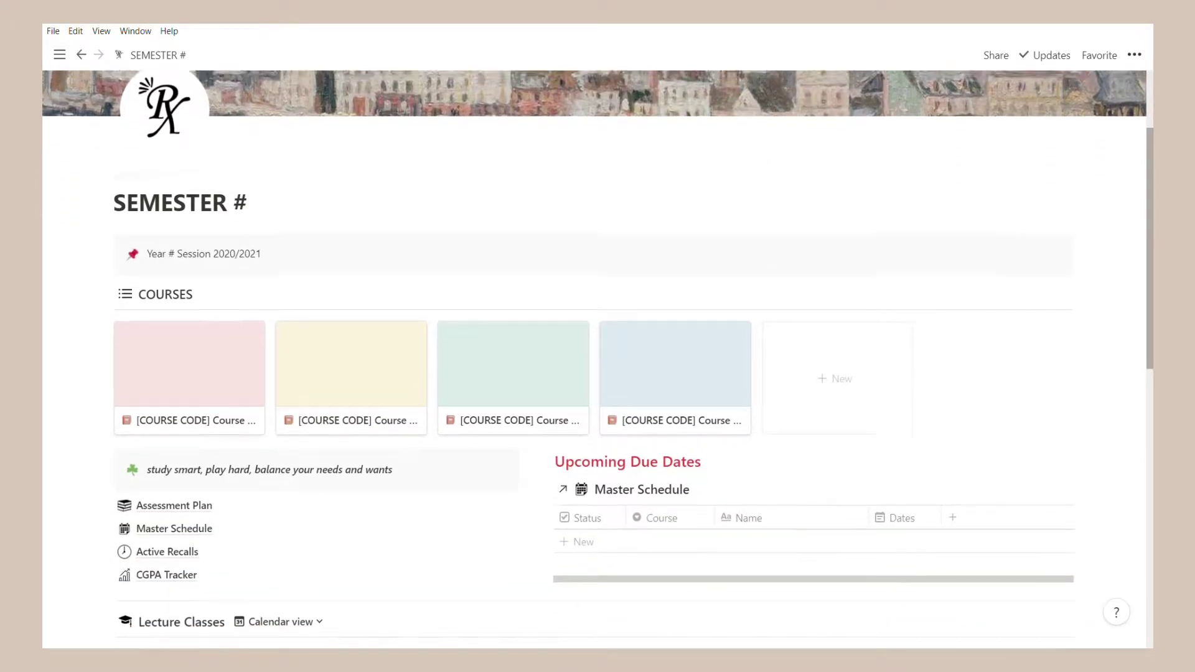
pyautogui.scroll(-2, 598, 359)
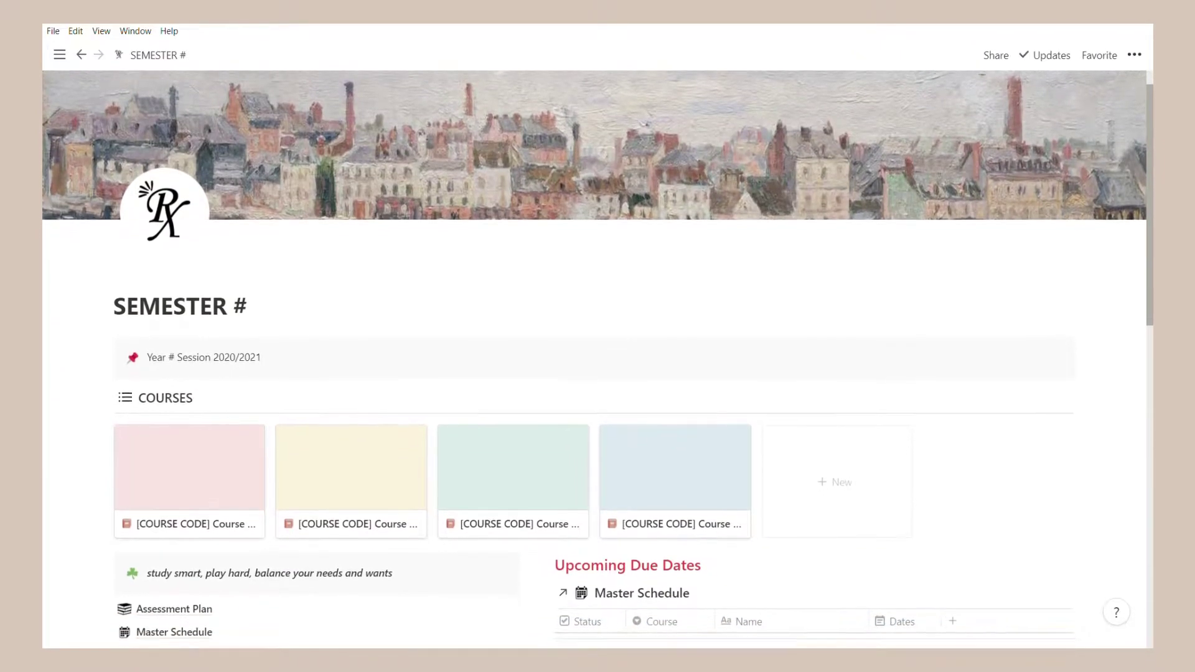
pyautogui.scroll(-2, 598, 359)
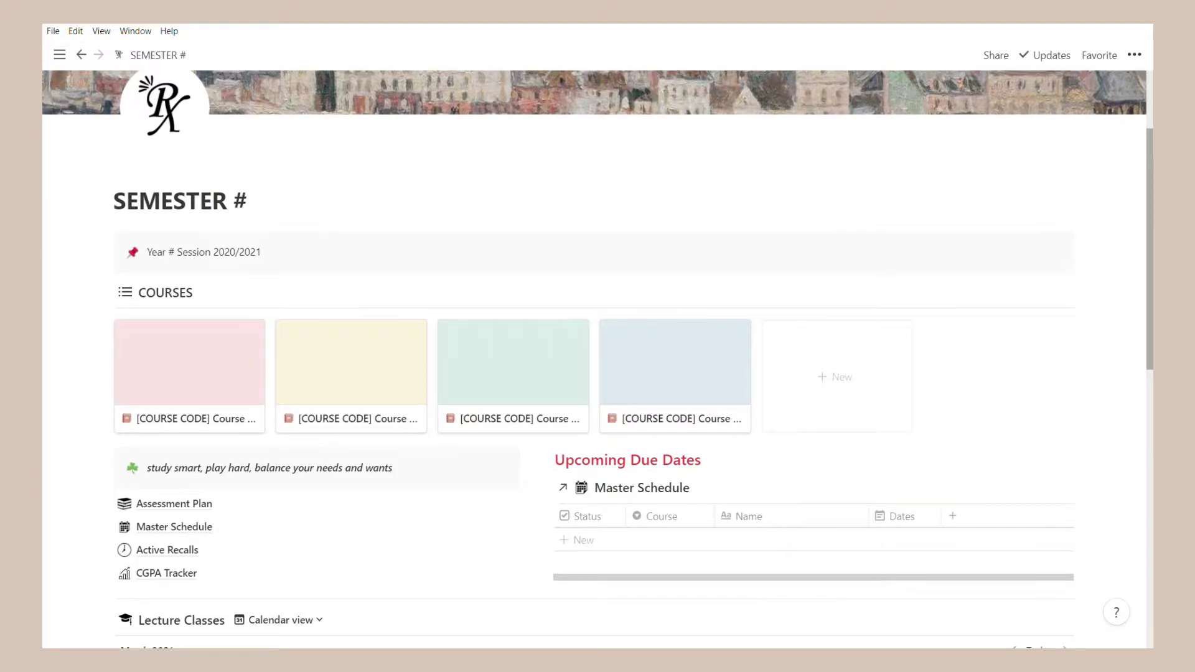
pyautogui.scroll(-4, 598, 359)
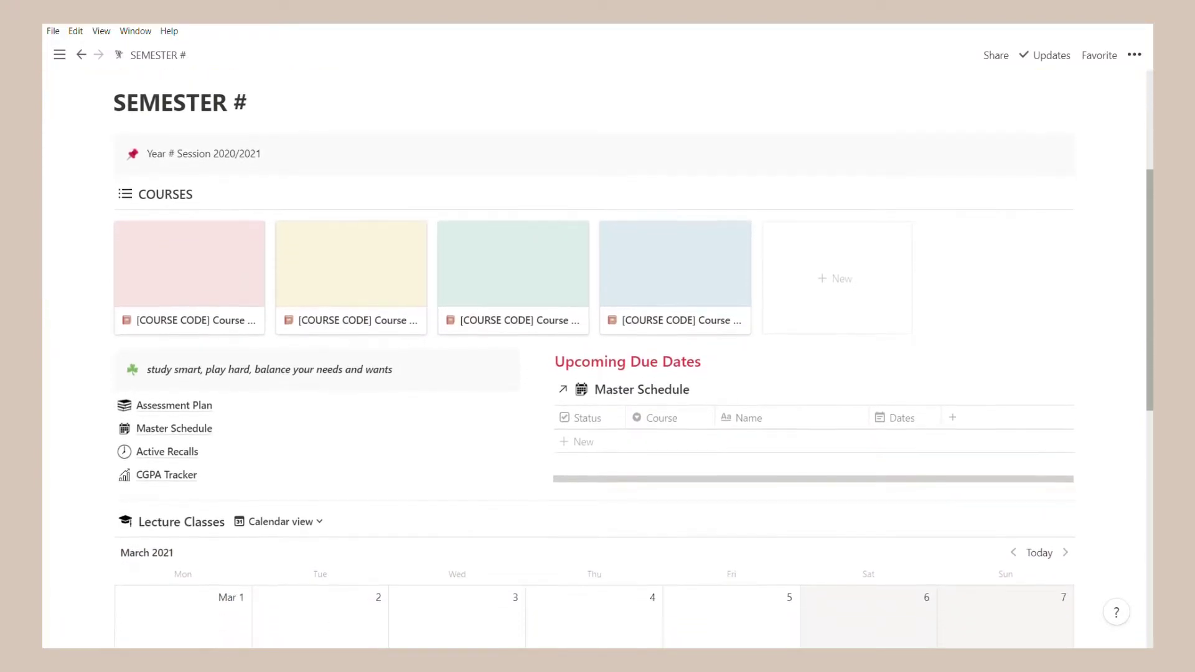
pyautogui.scroll(-3, 597, 360)
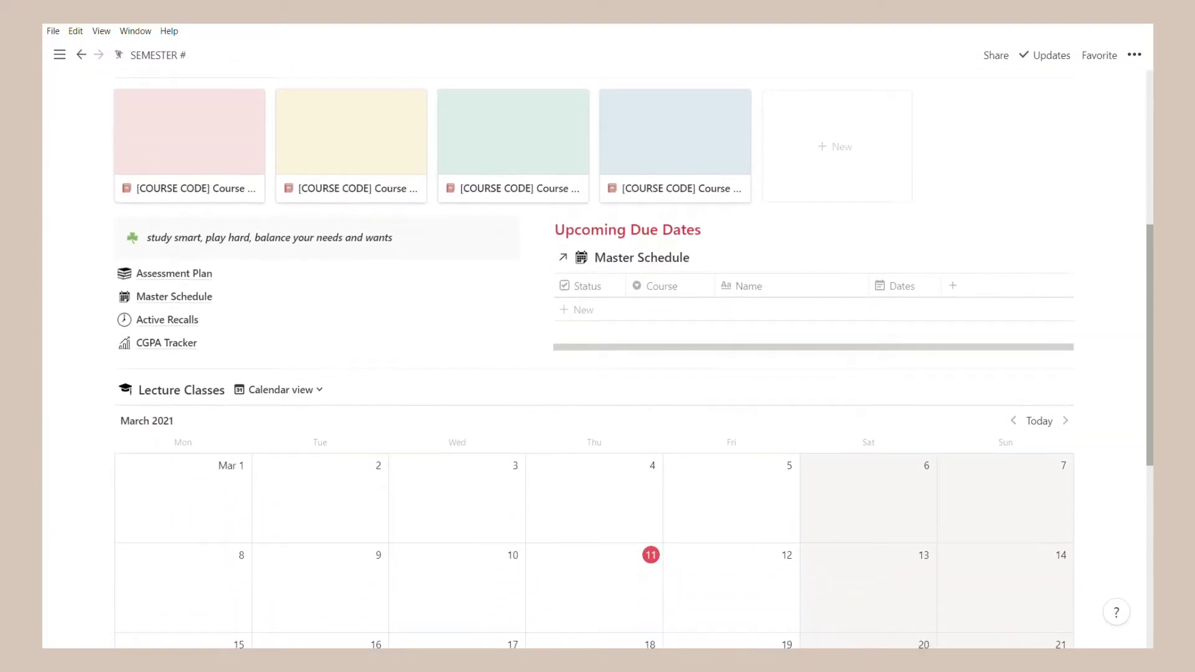
pyautogui.scroll(-2, 597, 359)
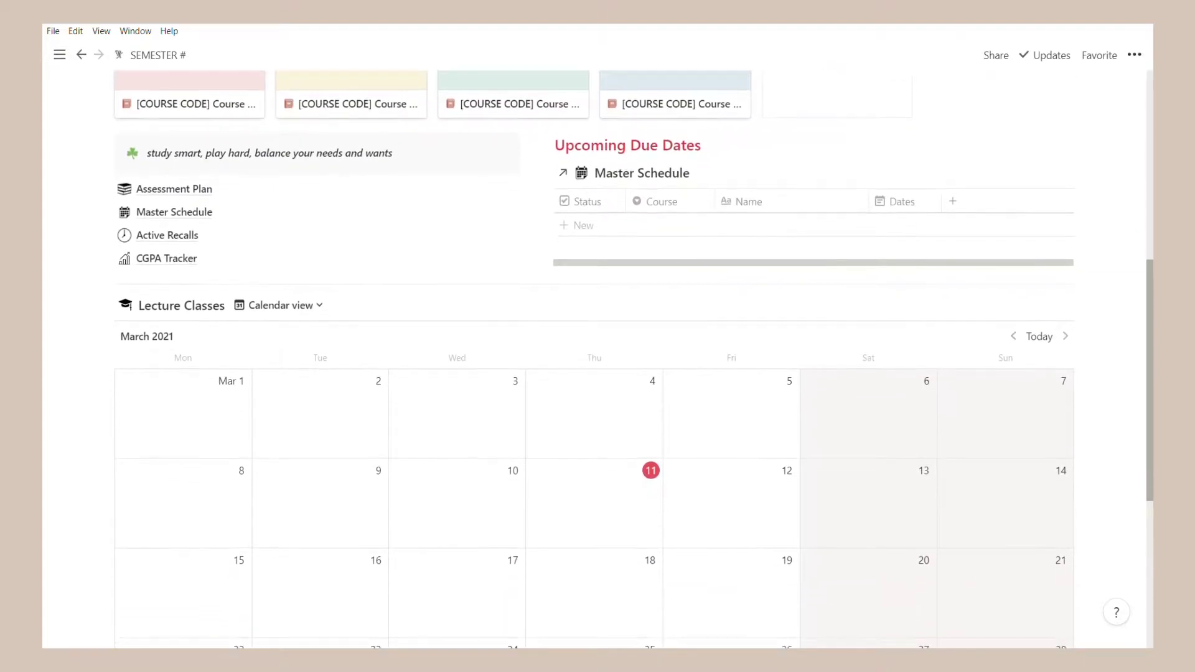
pyautogui.scroll(-5, 1143, 464)
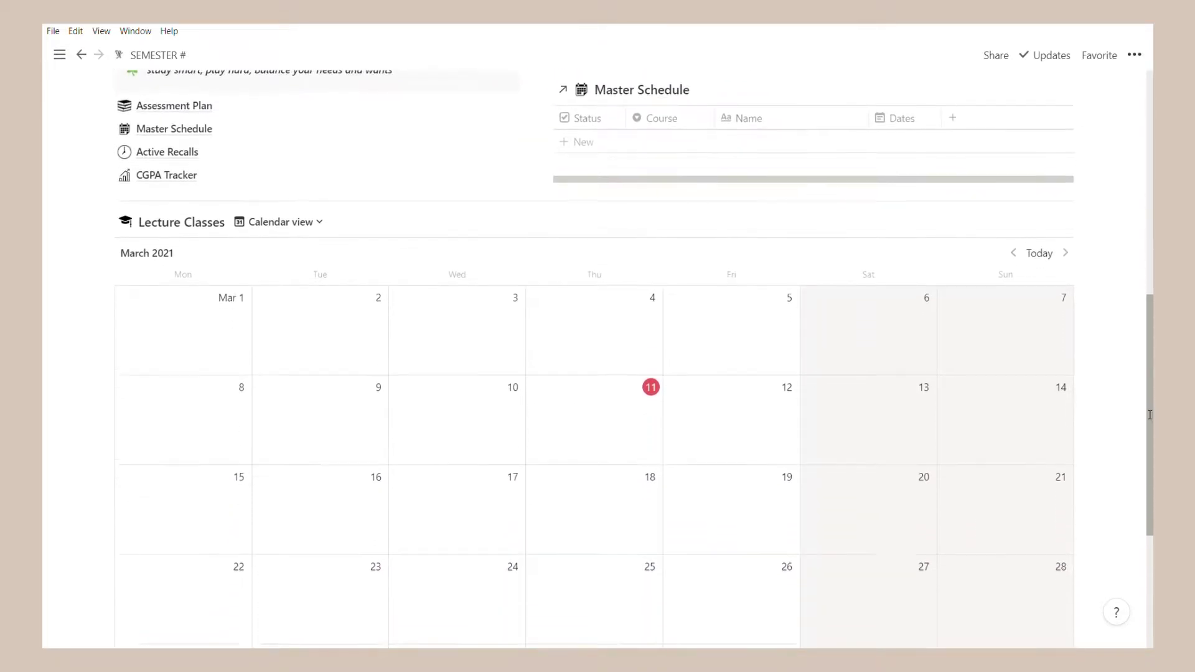
pyautogui.scroll(-1, 1144, 465)
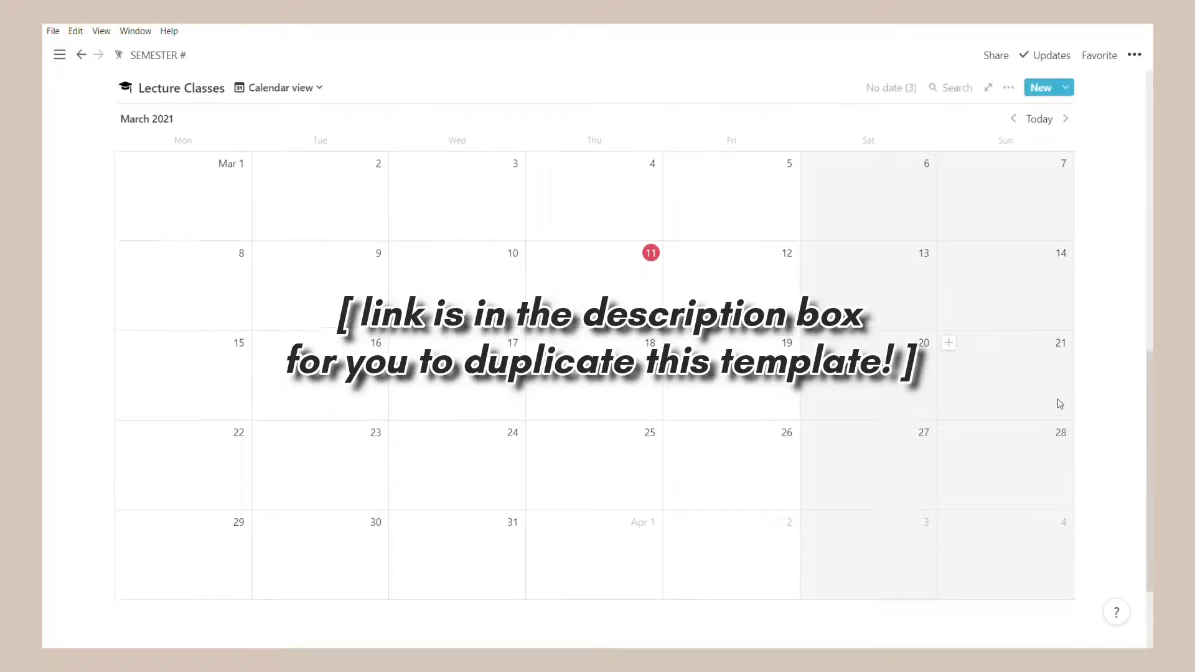
pyautogui.scroll(10, 1056, 397)
pyautogui.scroll(5, 1027, 359)
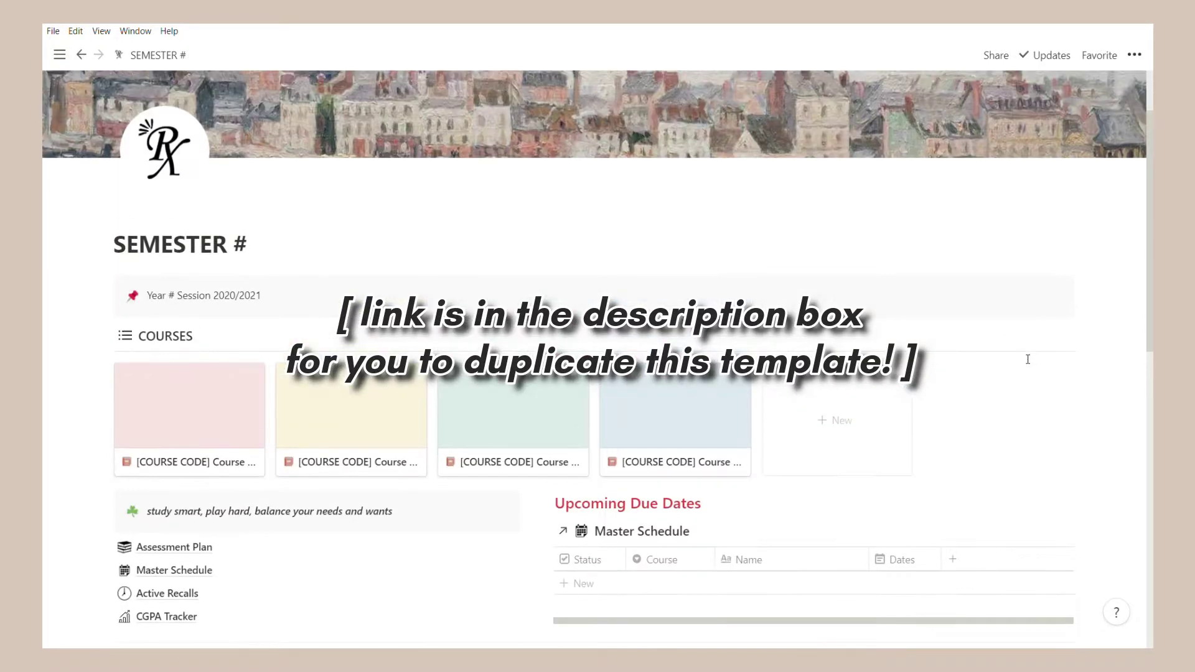
pyautogui.scroll(-4, 1150, 365)
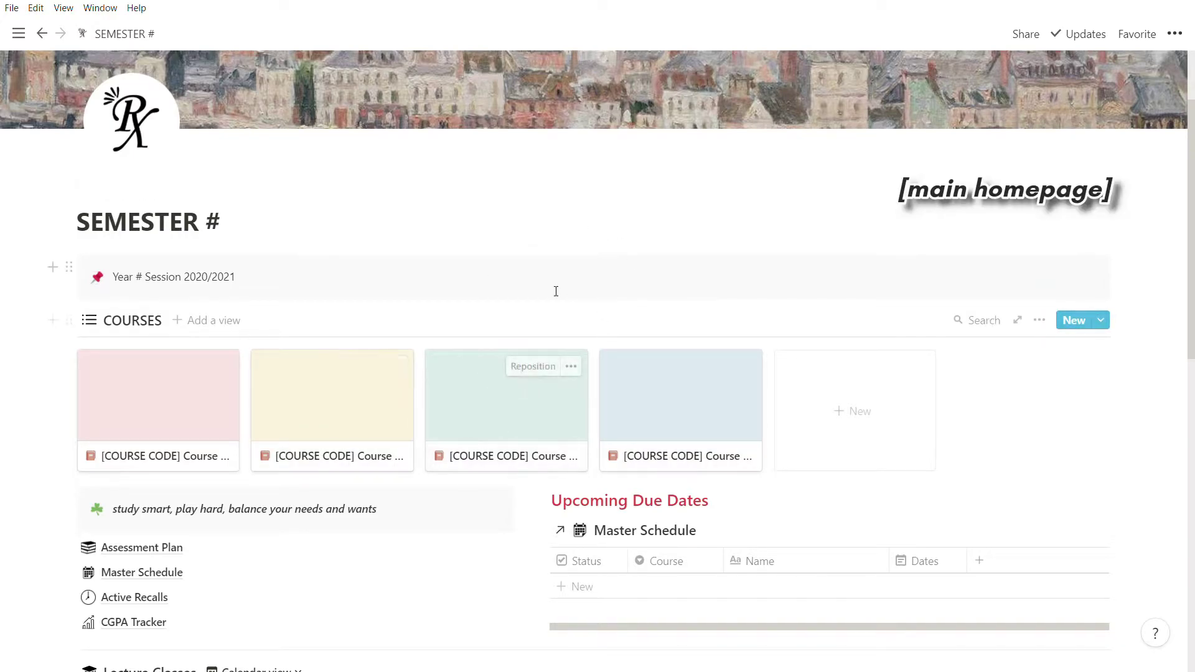
pyautogui.click(227, 231)
pyautogui.press('BackSpace')
pyautogui.write('2')
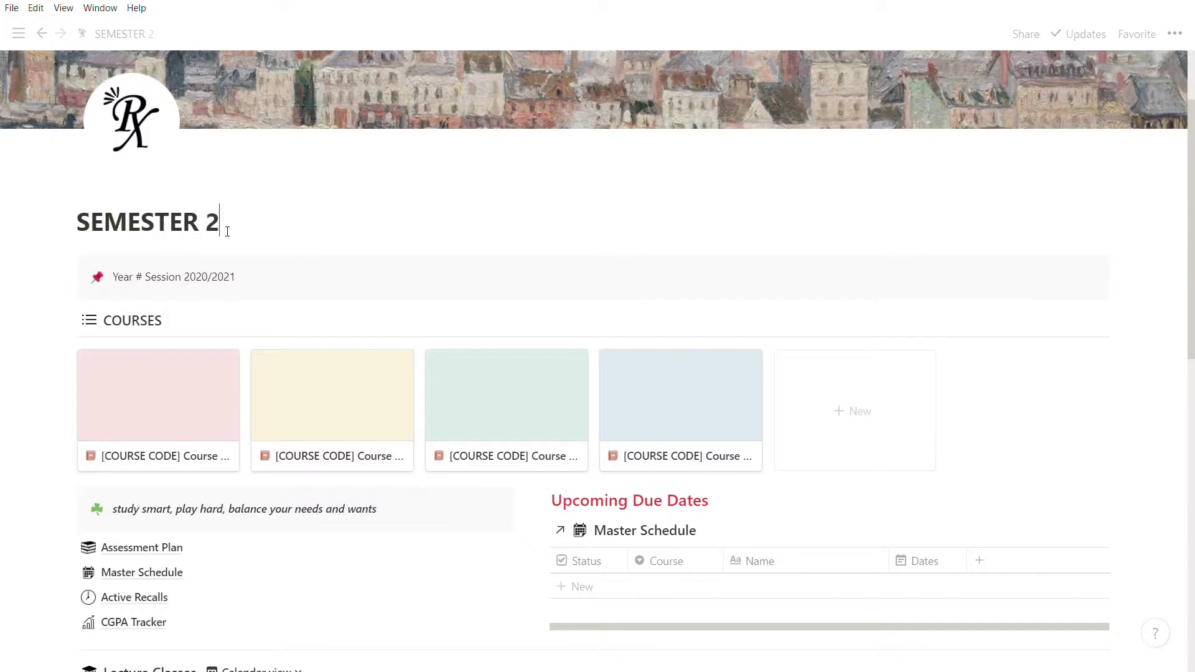
pyautogui.press('BackSpace')
pyautogui.write('3')
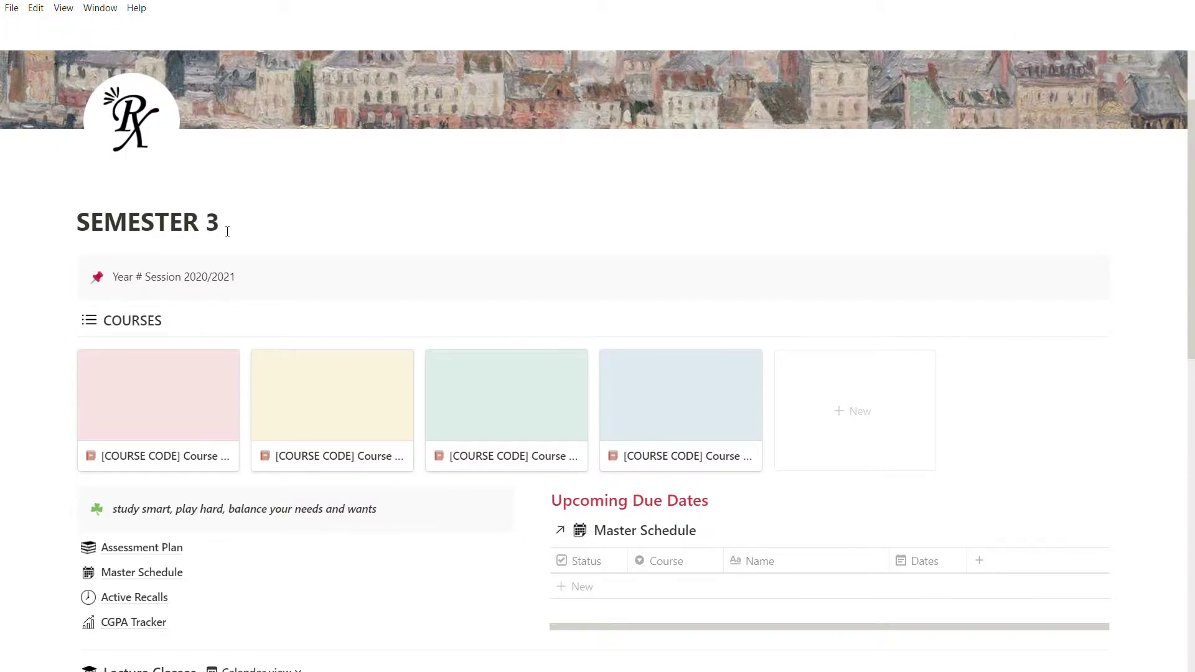
pyautogui.press('BackSpace')
pyautogui.write('4')
pyautogui.press('BackSpace')
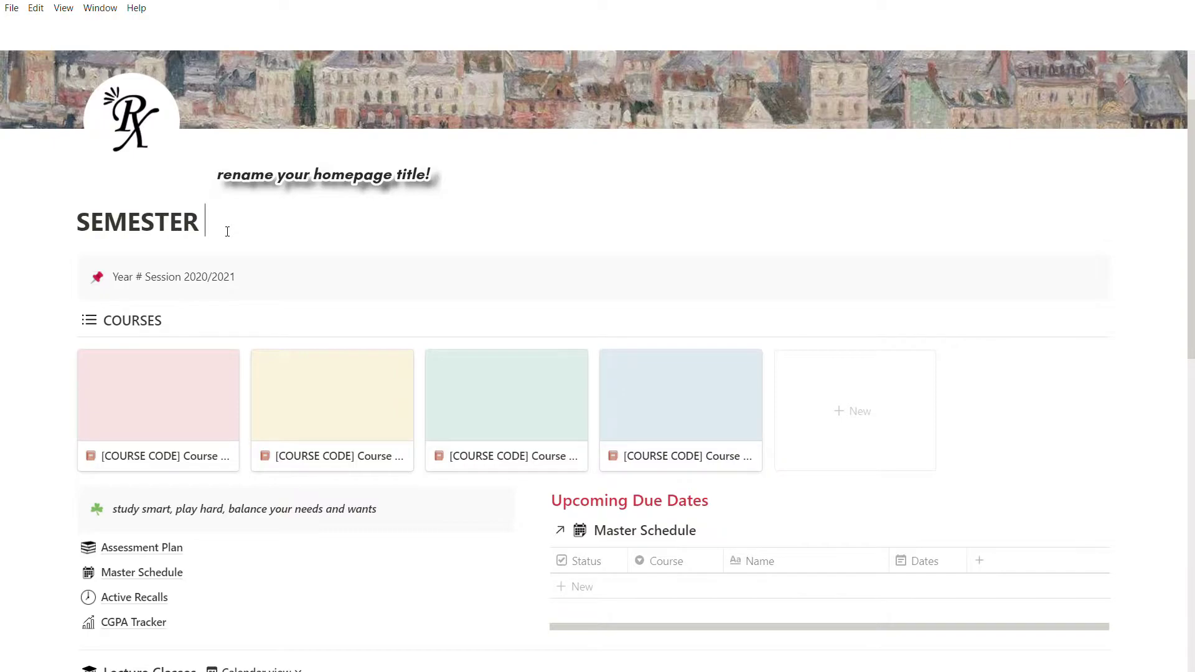
pyautogui.write('4')
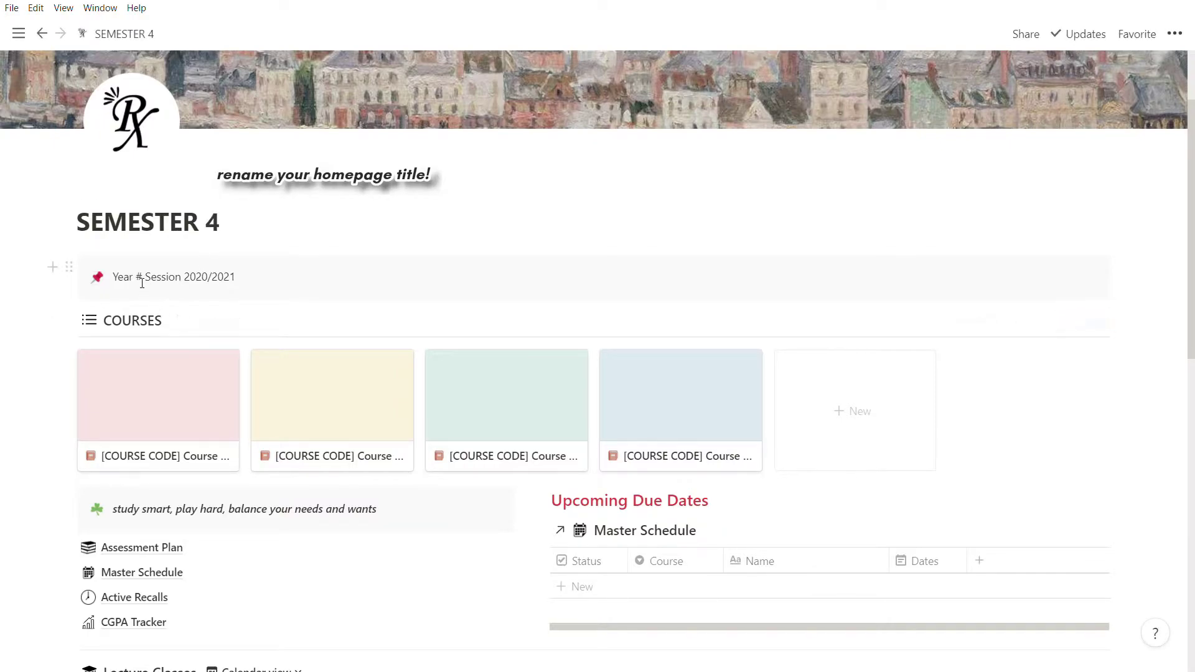
# - Replace the # in the callout so it reads Year 2 Session 2020/2021
pyautogui.click(142, 282)
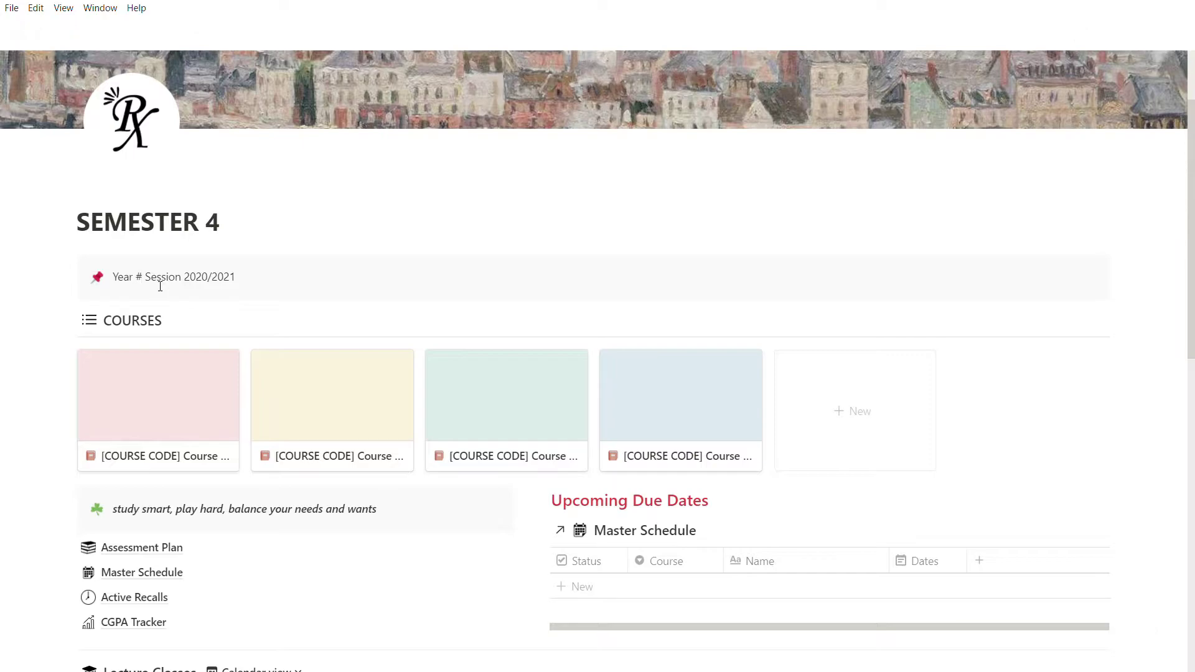
pyautogui.press('BackSpace')
pyautogui.write('2')
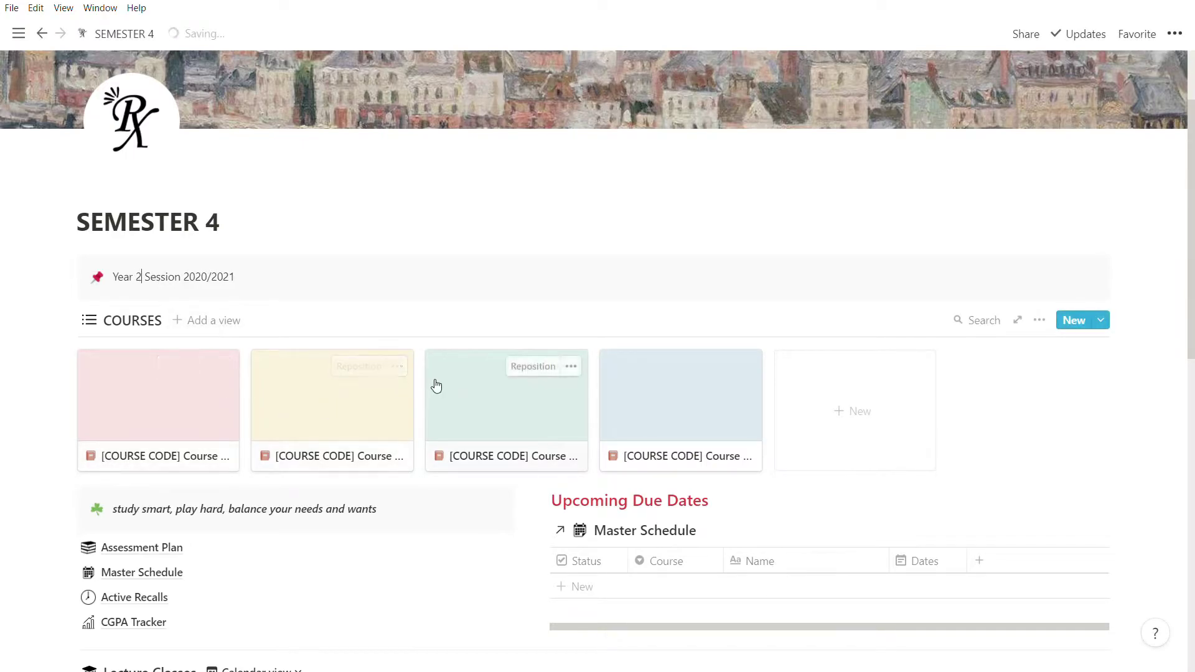
pyautogui.scroll(-3, 438, 387)
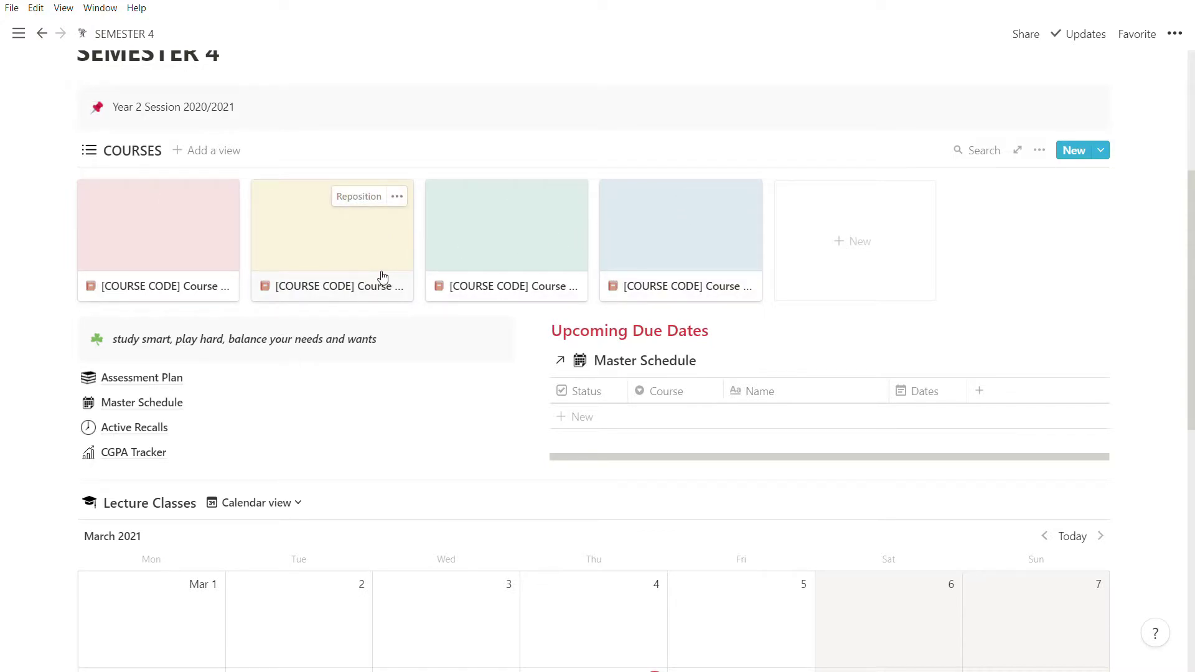
pyautogui.click(219, 264)
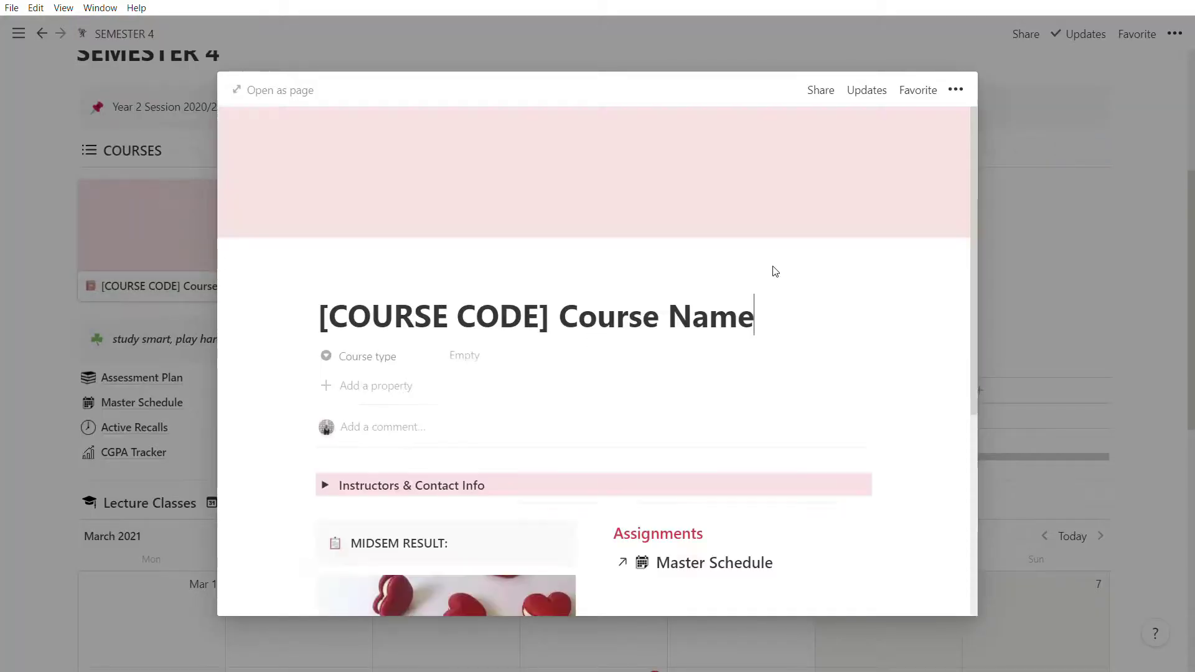
pyautogui.scroll(-5, 777, 272)
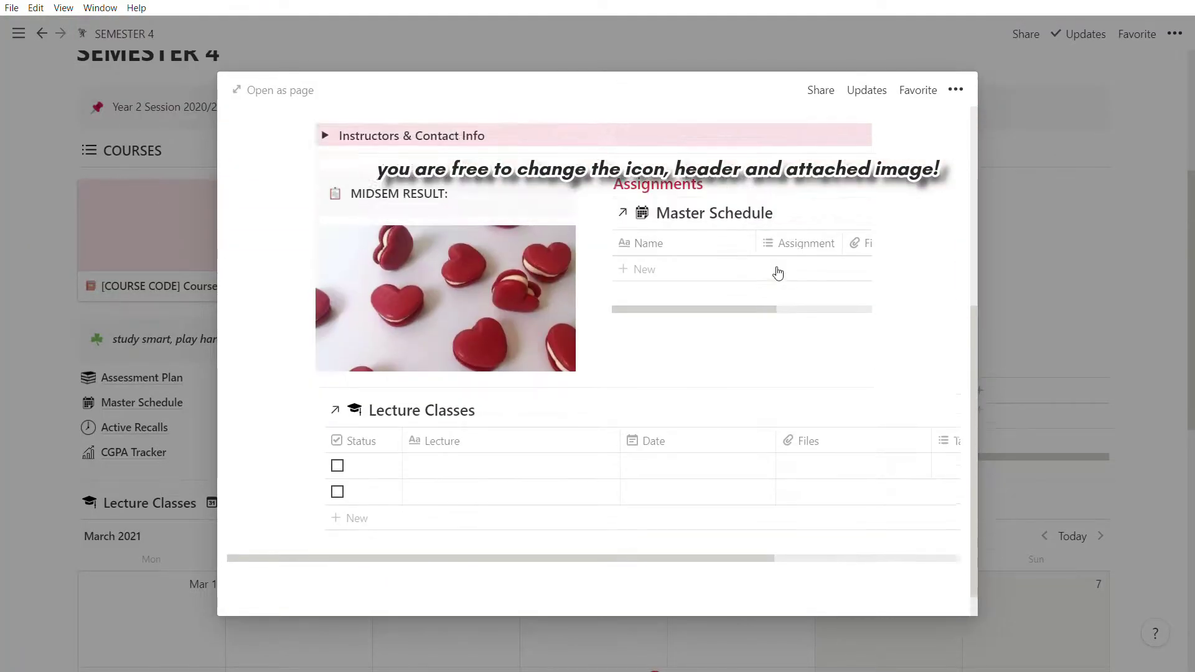
pyautogui.scroll(5, 778, 272)
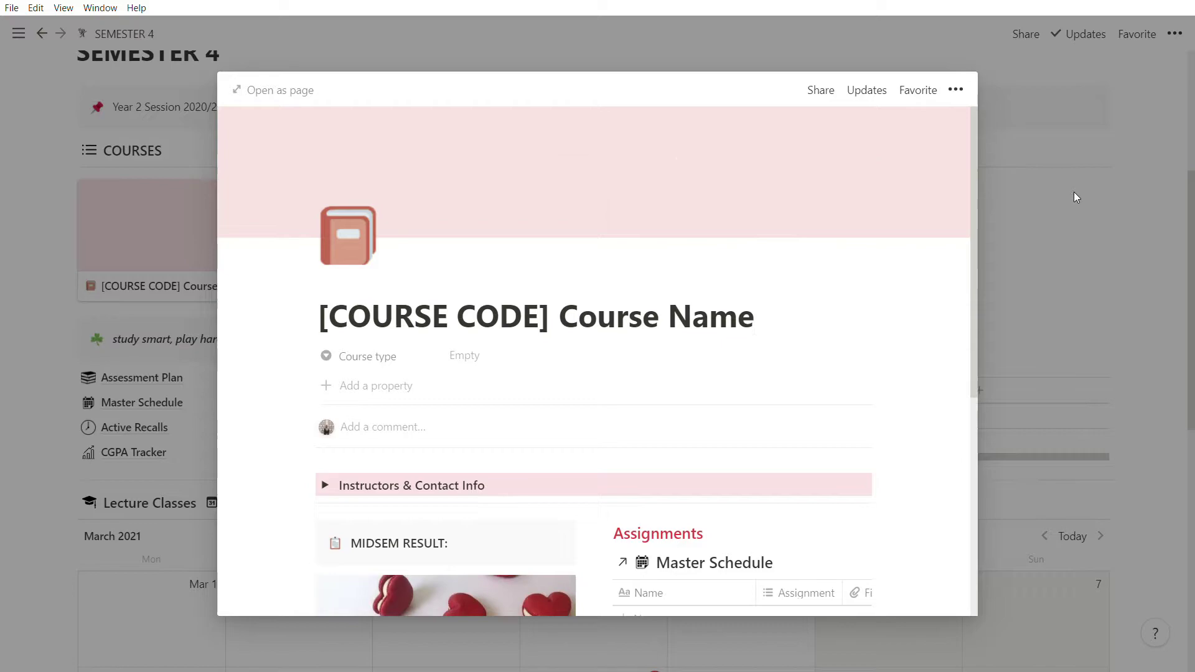
pyautogui.click(1021, 271)
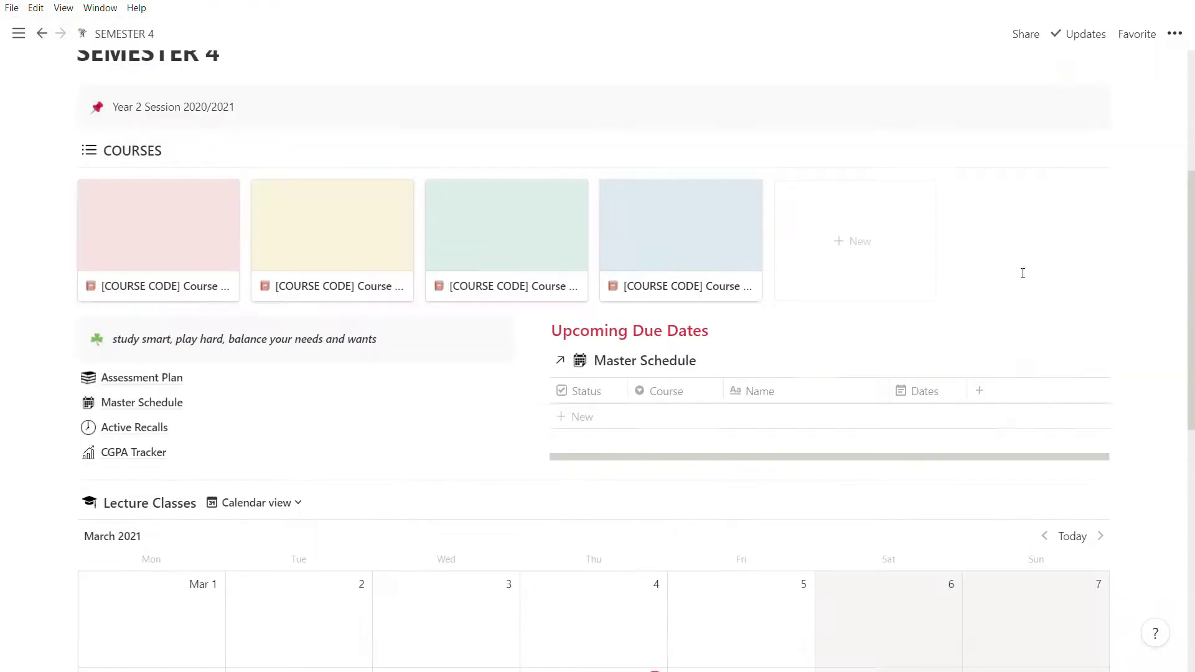
pyautogui.scroll(-2, 585, 328)
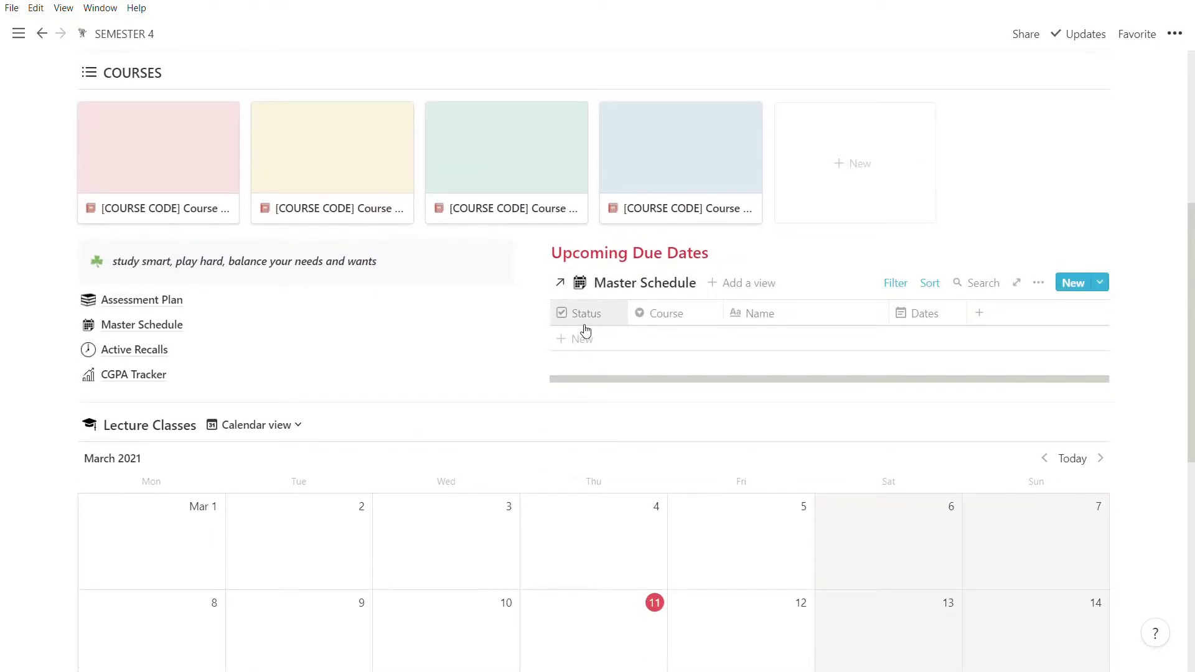
# - Replace the dashboard quote with 'complete all your tasks before 9pm!!!!'
pyautogui.click(427, 270)
pyautogui.hotkey('ctrl', 'shift', 'Left')
pyautogui.hotkey('ctrl', 'shift', 'Left')
pyautogui.hotkey('ctrl', 'shift', 'Left')
pyautogui.hotkey('ctrl', 'shift', 'Left')
pyautogui.hotkey('ctrl', 'shift', 'Left')
pyautogui.hotkey('ctrl', 'shift', 'Left')
pyautogui.hotkey('ctrl', 'shift', 'Left')
pyautogui.hotkey('ctrl', 'shift', 'Left')
pyautogui.hotkey('ctrl', 'shift', 'Left')
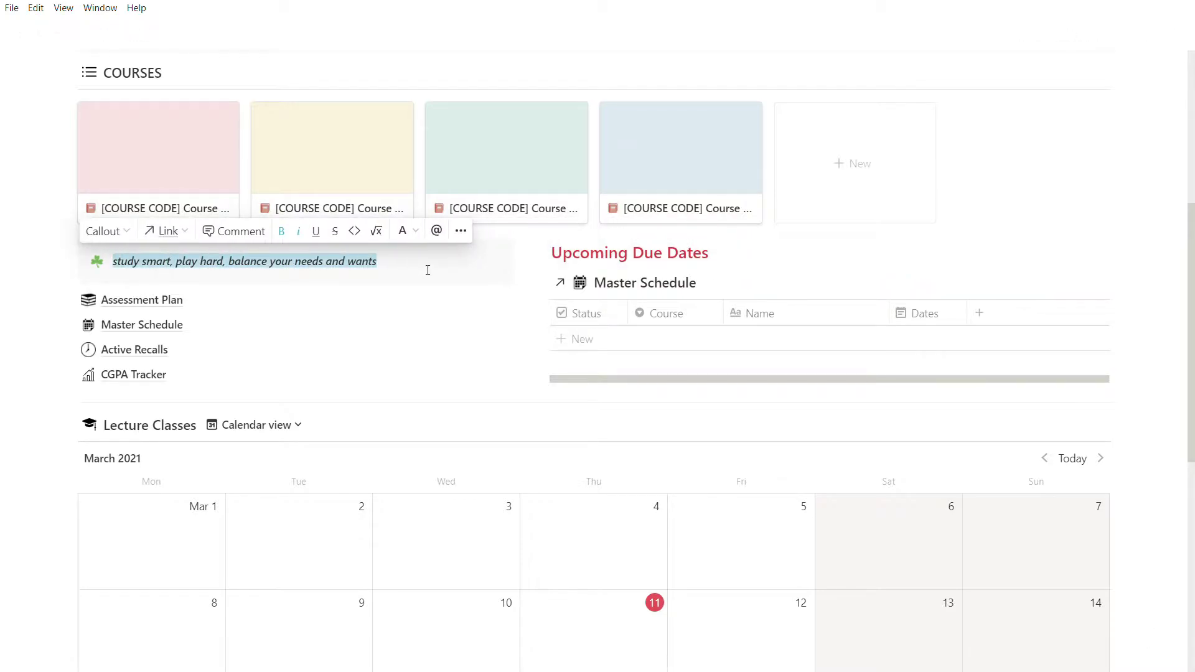
pyautogui.write('complete all yo')
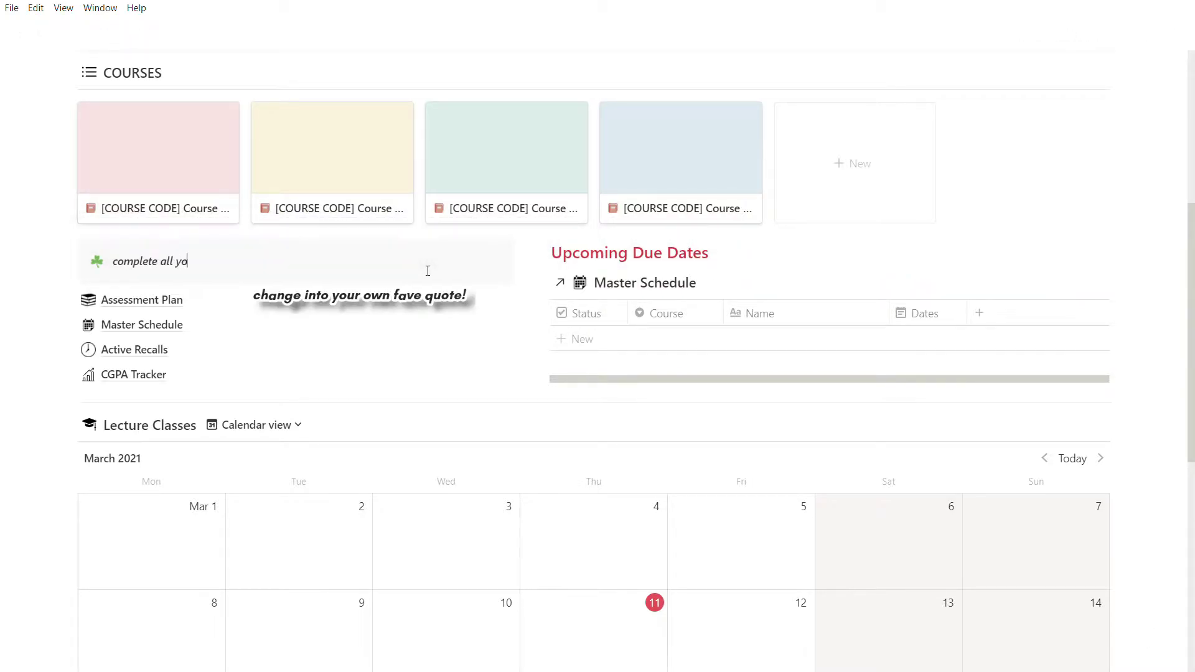
pyautogui.write('ur tasks before 9pm!!!!')
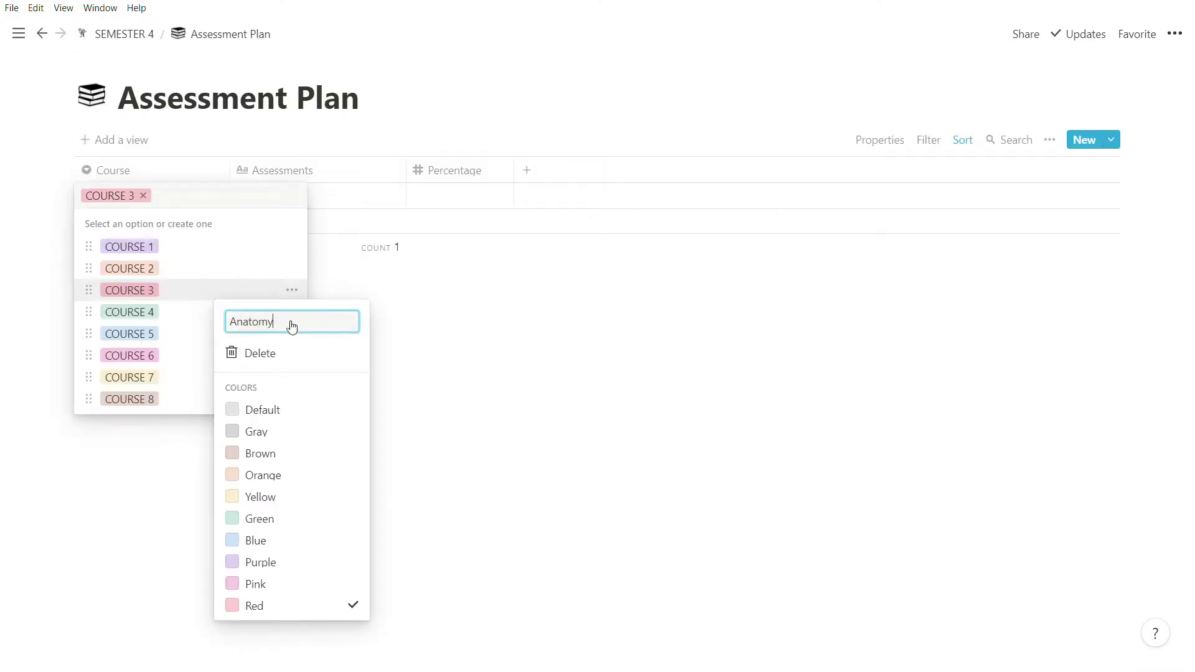
# - Enter Quizzes at 20% in the first Anatomy assessment row
pyautogui.press('Escape')
pyautogui.press('Escape')
pyautogui.click(299, 198)
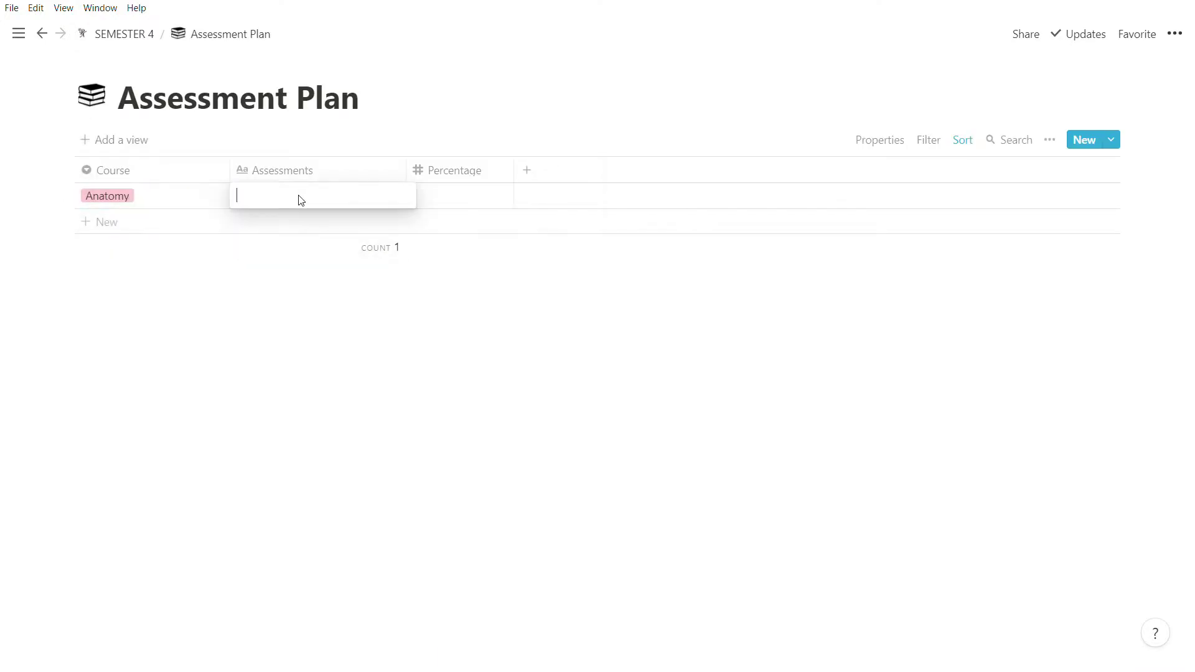
pyautogui.write('Quizzes')
pyautogui.press('Tab')
pyautogui.write('20')
# - Add a second assessment row, Final Exams, weighted at 50%
pyautogui.click(147, 230)
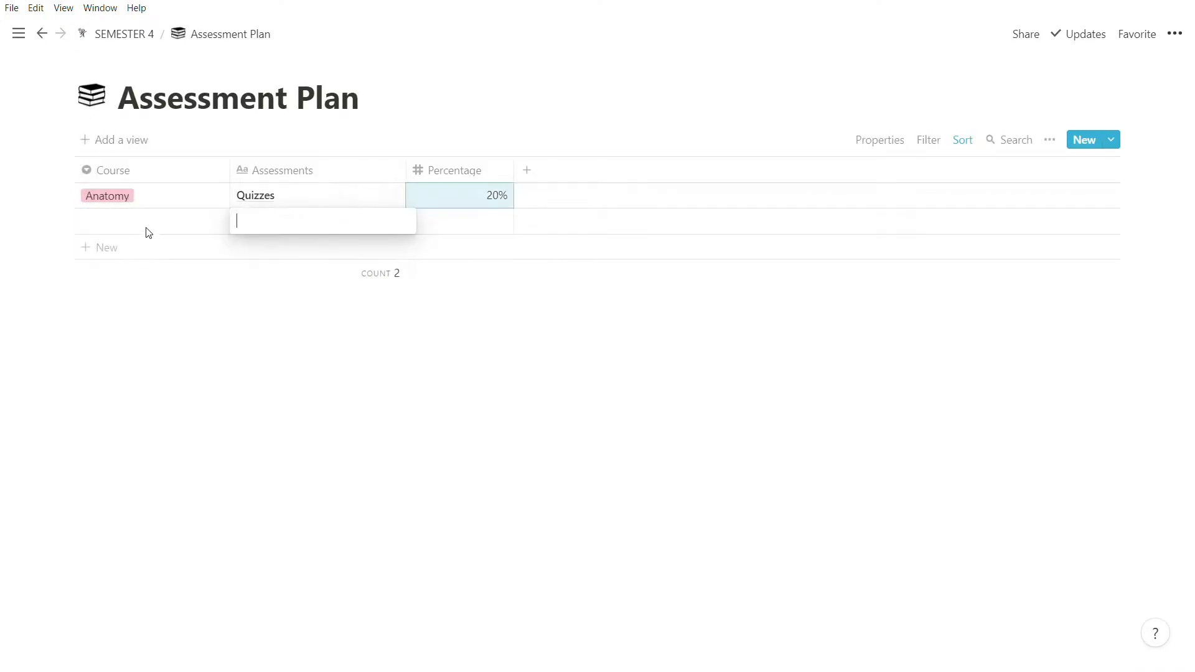
pyautogui.write('Finals Exam')
pyautogui.press('Tab')
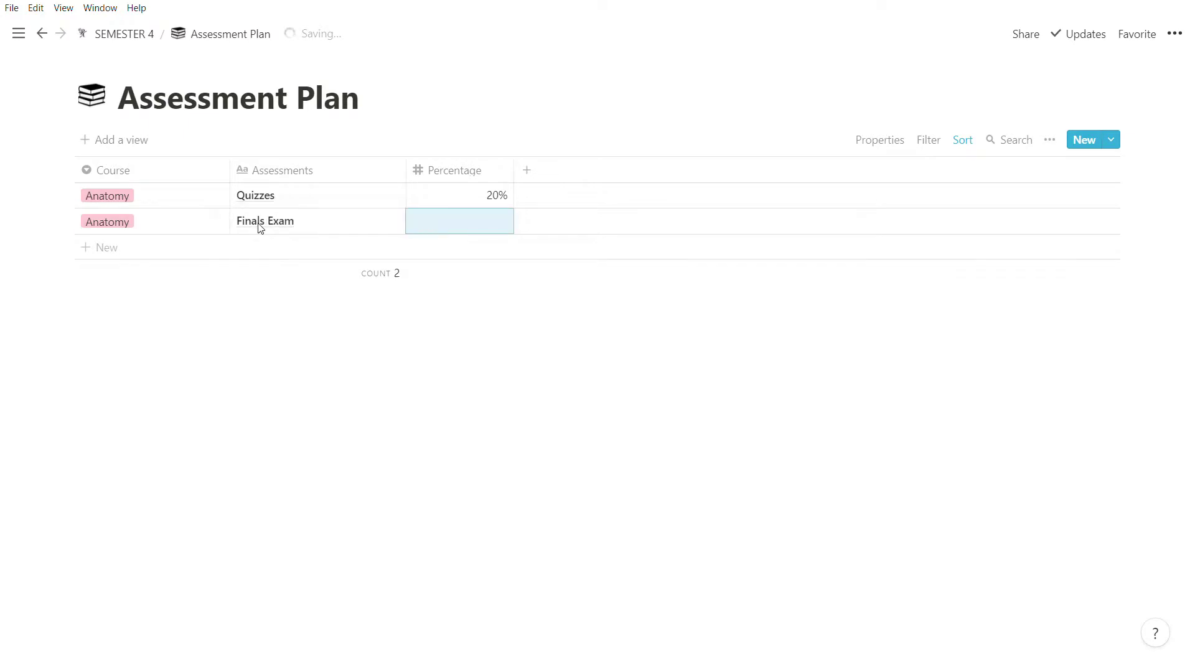
pyautogui.click(264, 232)
pyautogui.keyDown('shift'); pyautogui.click(232, 231); pyautogui.keyUp('shift')
pyautogui.press('BackSpace')
pyautogui.write('F')
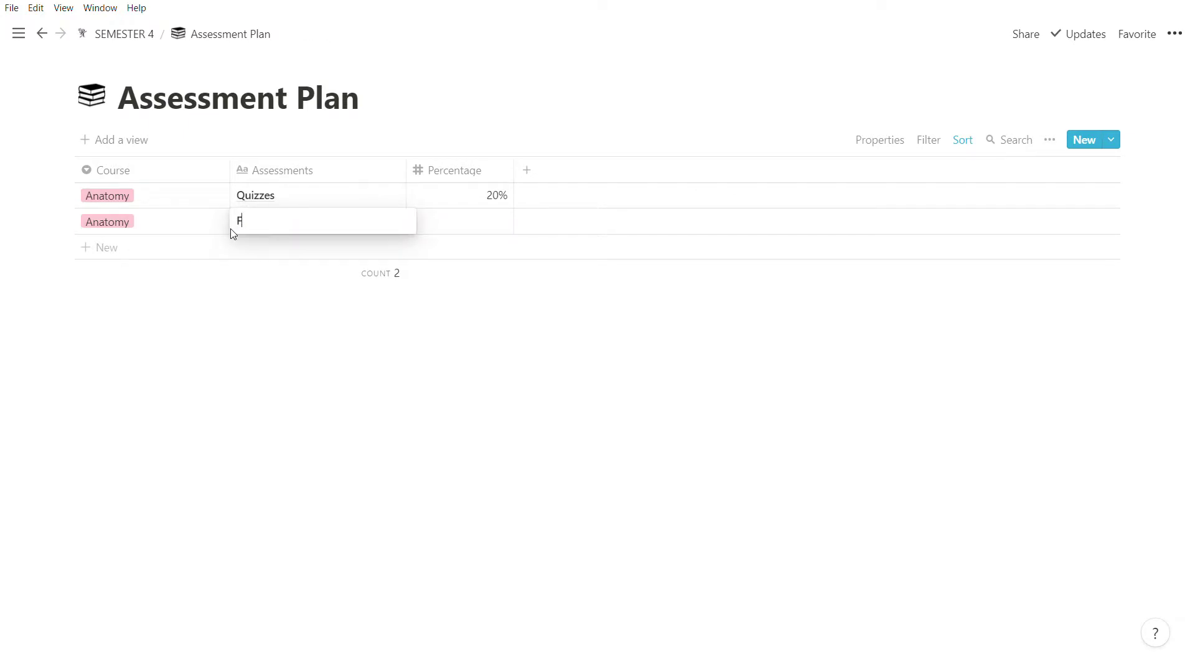
pyautogui.write('inal Exams')
pyautogui.press('Tab')
pyautogui.write('50')
# - Add a third assessment row, Lab reports, weighted at 30%
pyautogui.click(187, 249)
pyautogui.hotkey('shift', 'Tab')
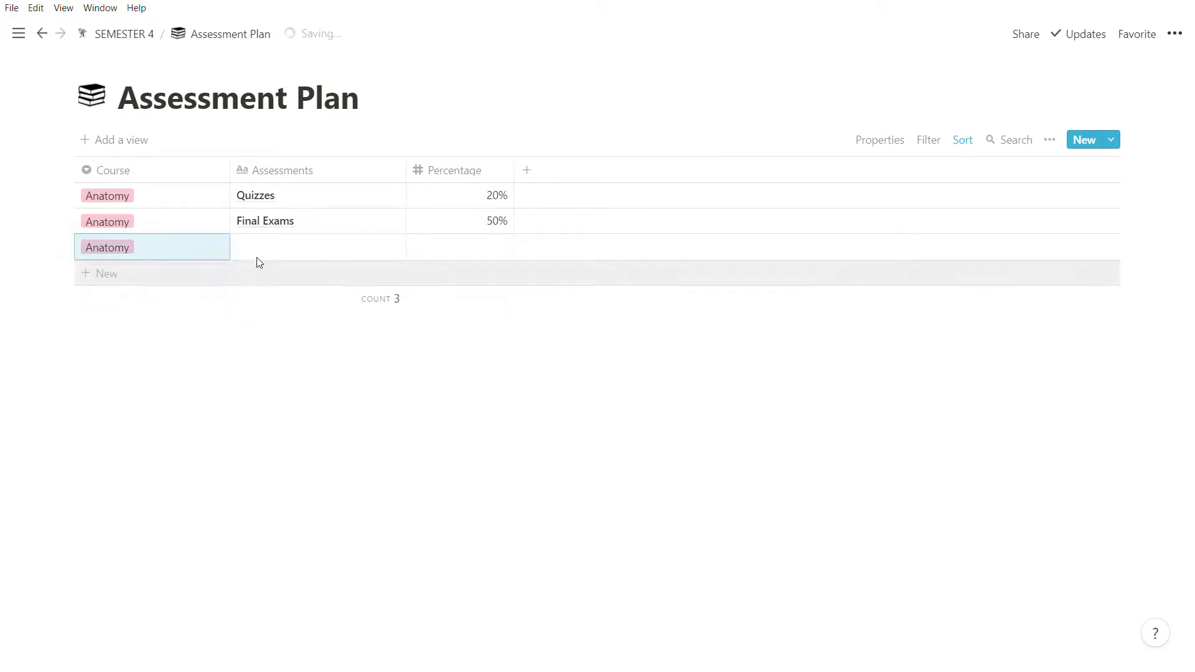
pyautogui.click(277, 248)
pyautogui.write('Lab reports')
pyautogui.press('Tab')
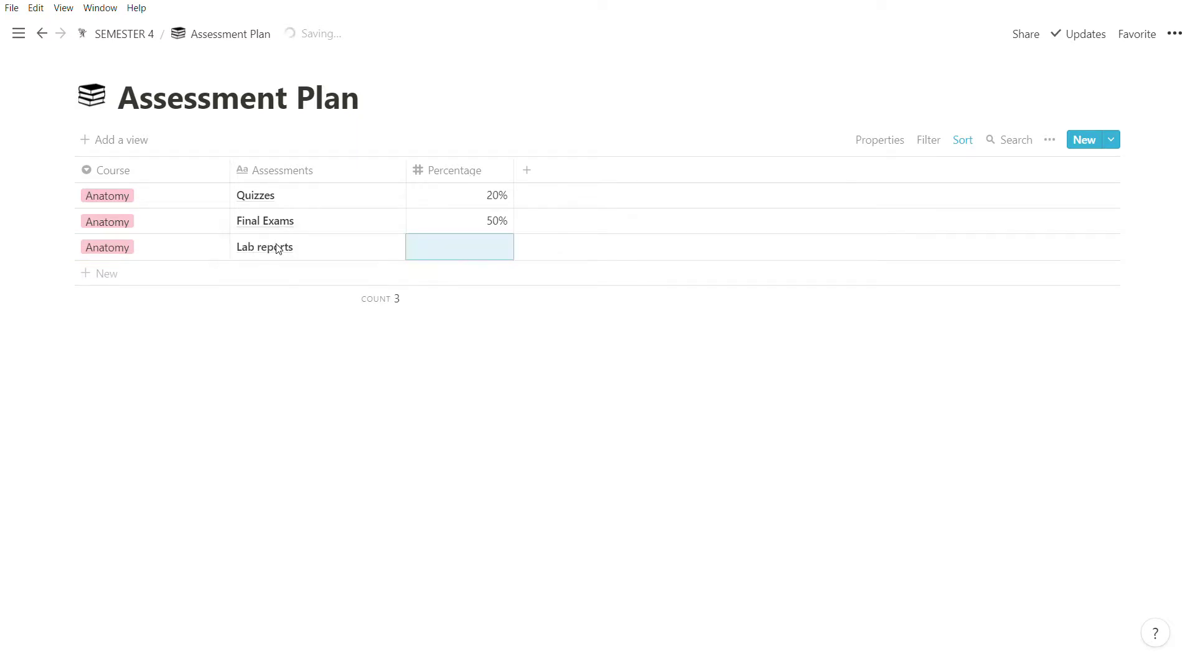
pyautogui.write('30')
pyautogui.press('Return')
# - Add a schedule row for course Anatomy, due Mar 26, 2021, with assignment type Quiz
pyautogui.press('Escape')
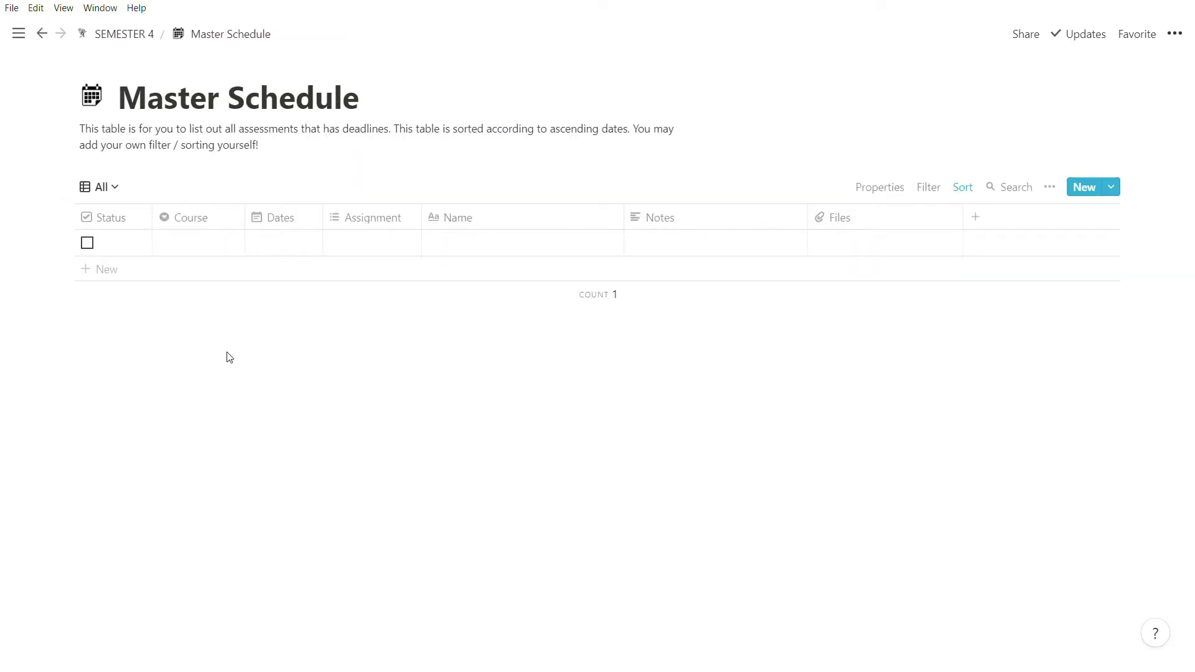
pyautogui.press('Return')
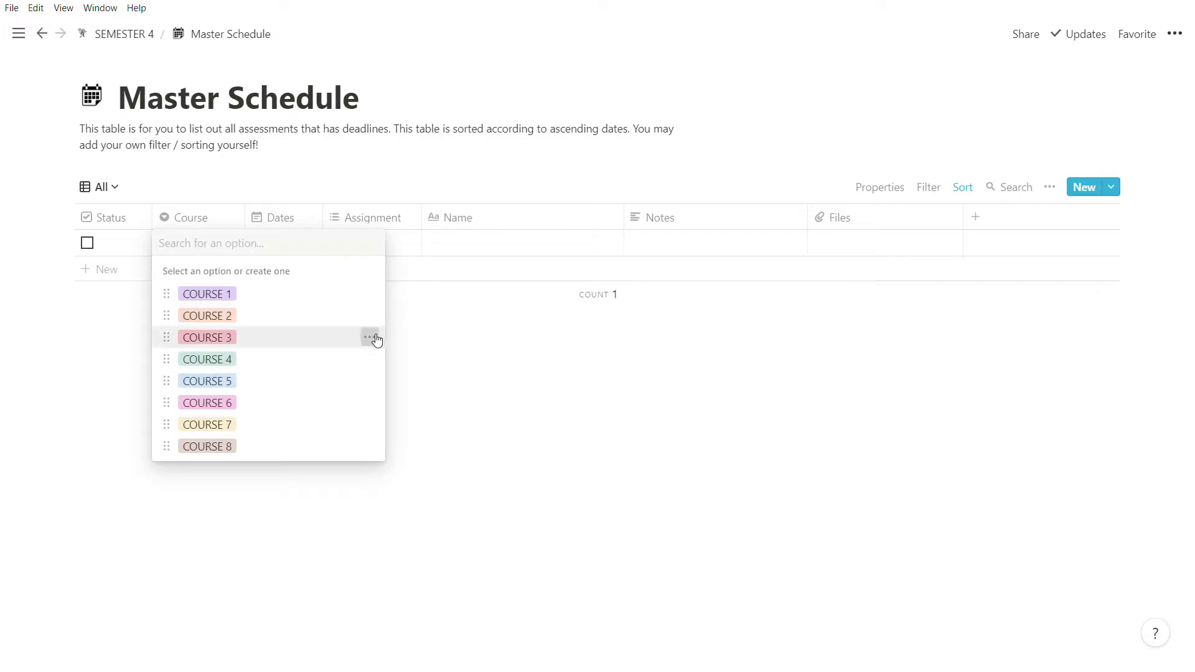
pyautogui.click(370, 337)
pyautogui.write('Anatomy')
pyautogui.press('Return')
pyautogui.press('Tab')
pyautogui.press('Return')
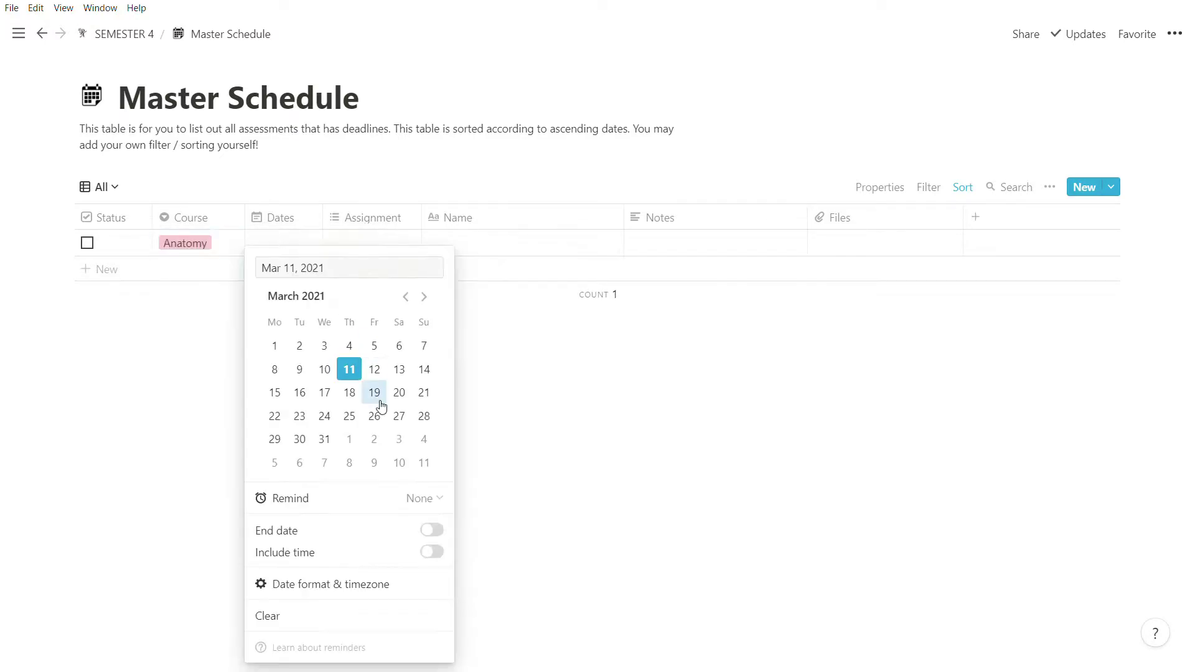
pyautogui.click(376, 414)
pyautogui.press('Escape')
pyautogui.press('Tab')
pyautogui.press('Return')
pyautogui.click(364, 359)
# - Name the quiz row 'Topic 1 - Topic 3' with the note '30 objective questions'
pyautogui.click(595, 243)
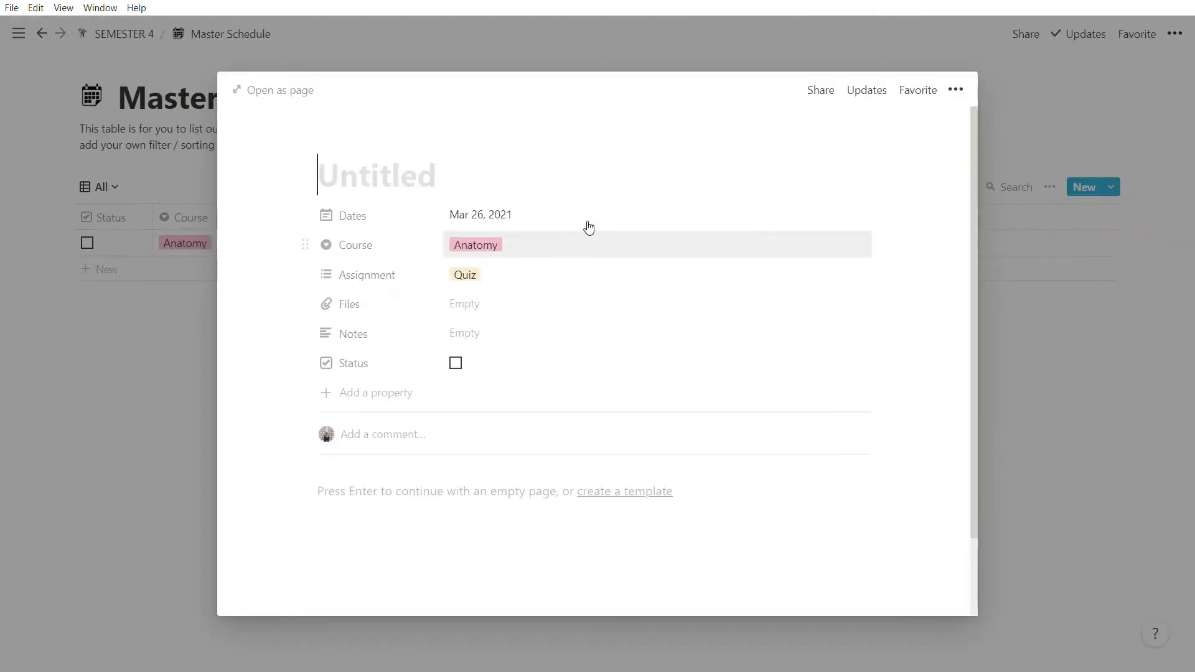
pyautogui.press('Escape')
pyautogui.click(480, 252)
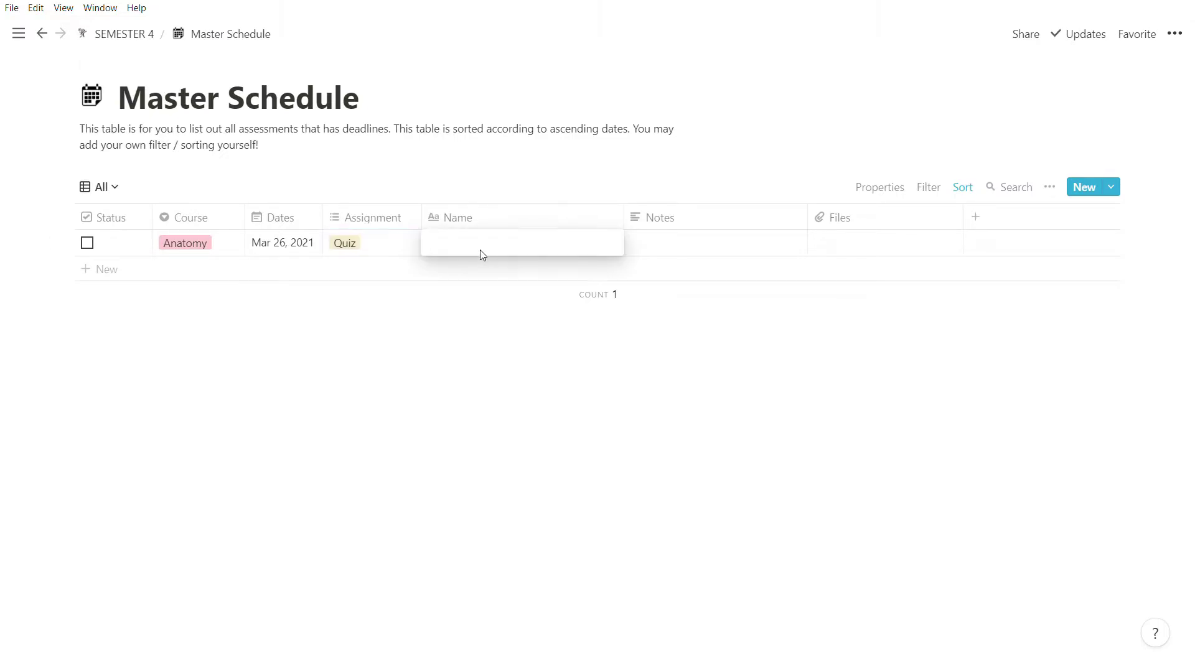
pyautogui.write('Topic 1 - Topic 3')
pyautogui.click(643, 246)
pyautogui.write('all e')
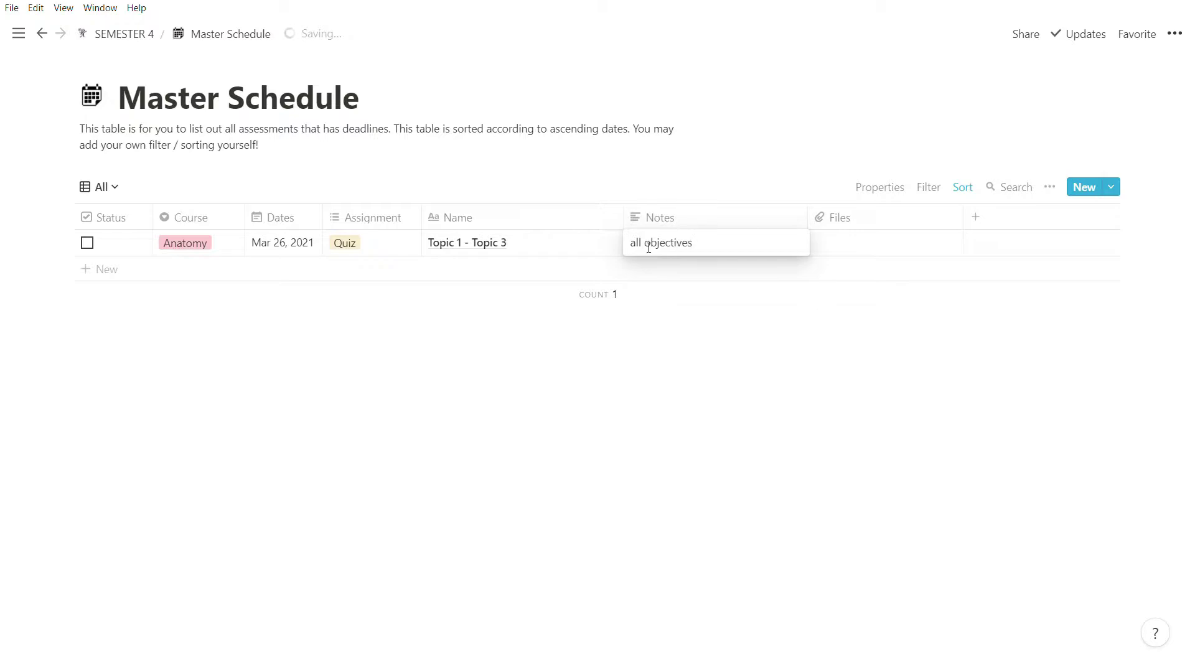
pyautogui.write('bjective questions')
pyautogui.hotkey('ctrl', 'a')
pyautogui.write('30 objective questions')
pyautogui.press('Escape')
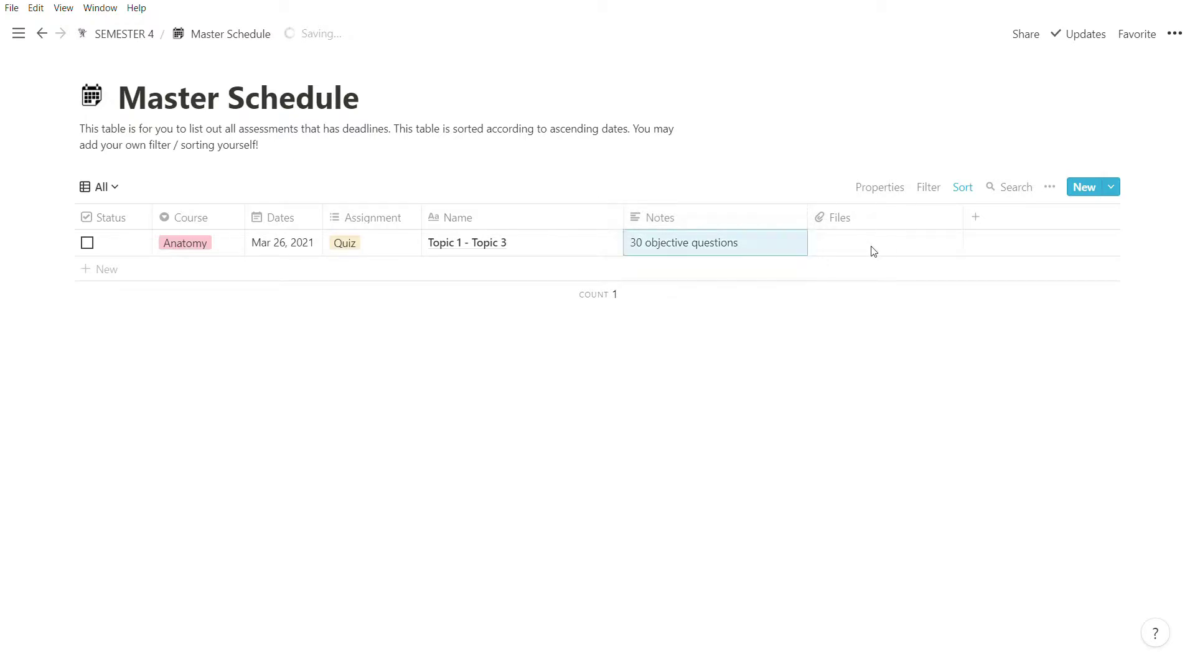
pyautogui.click(869, 250)
pyautogui.click(872, 309)
# - Add a second row for course Math, due Mar 25, 2021, with assignment type Task
pyautogui.click(171, 274)
pyautogui.click(178, 269)
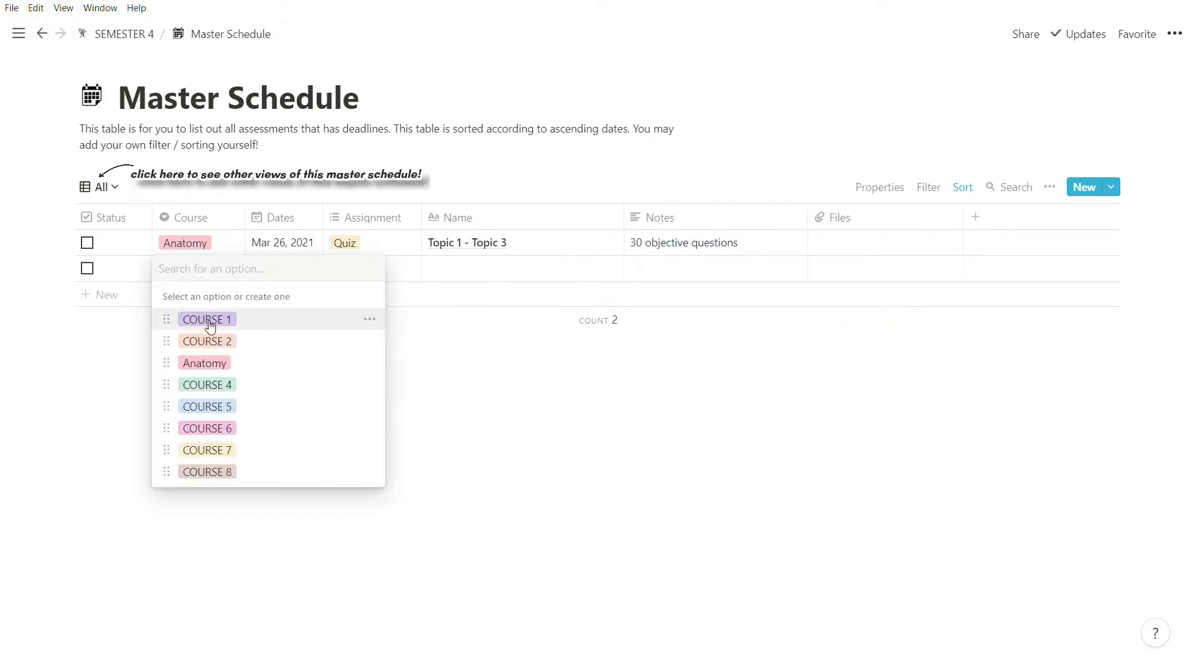
pyautogui.click(370, 341)
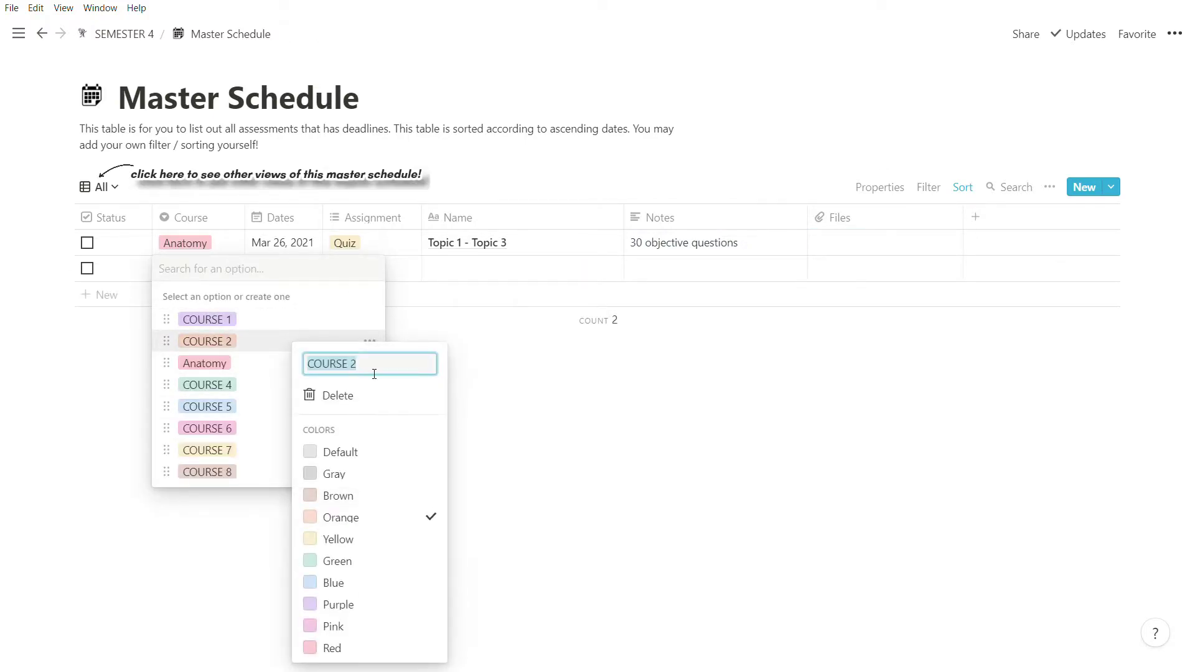
pyautogui.write('Math')
pyautogui.press('Escape')
pyautogui.click(315, 343)
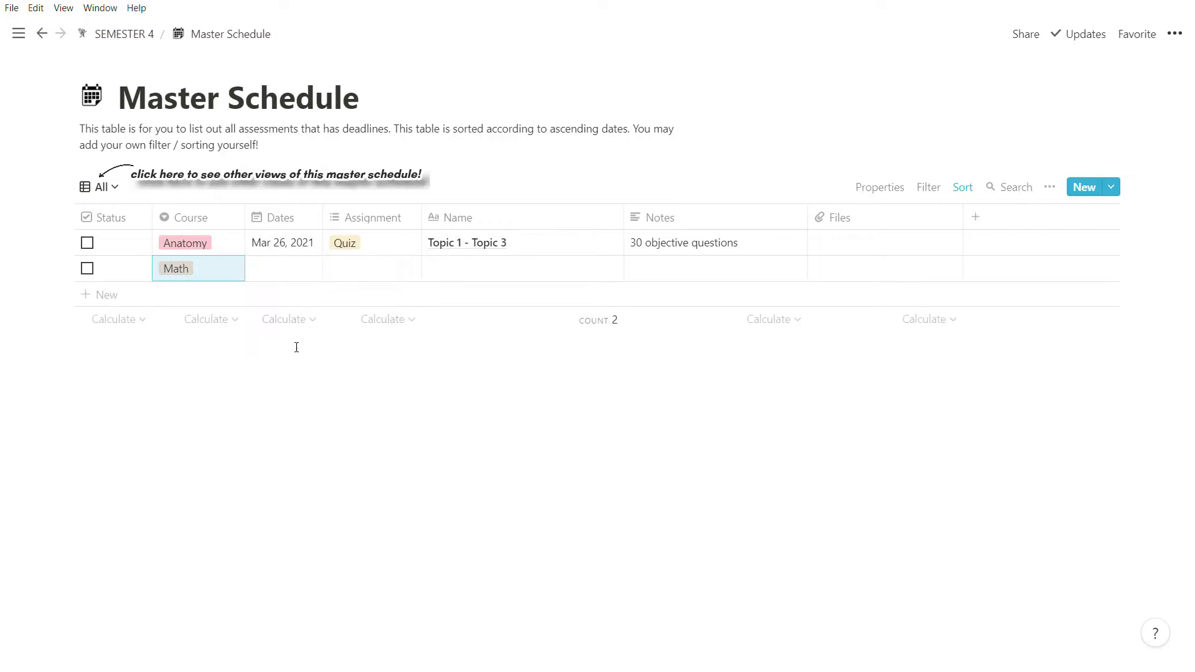
pyautogui.click(283, 268)
pyautogui.click(352, 414)
pyautogui.press('Escape')
pyautogui.click(387, 251)
pyautogui.click(361, 295)
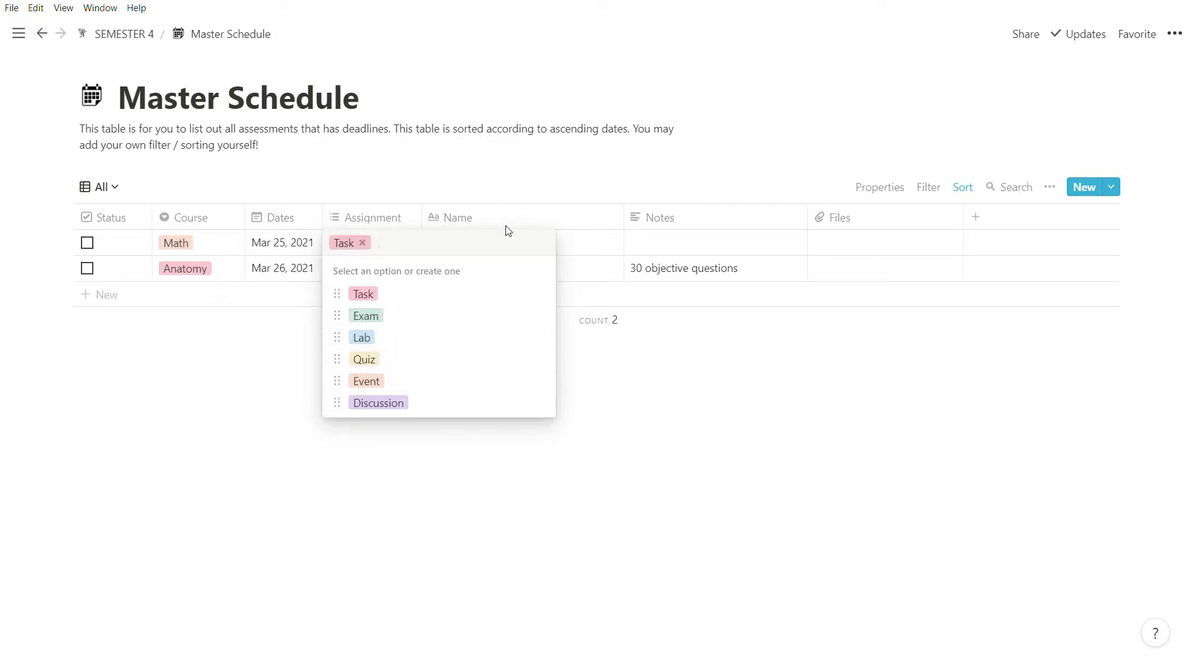
# - Name the Math task 'Tutorial' and add a note on who it is submitted to
pyautogui.click(499, 246)
pyautogui.write('Tutorial')
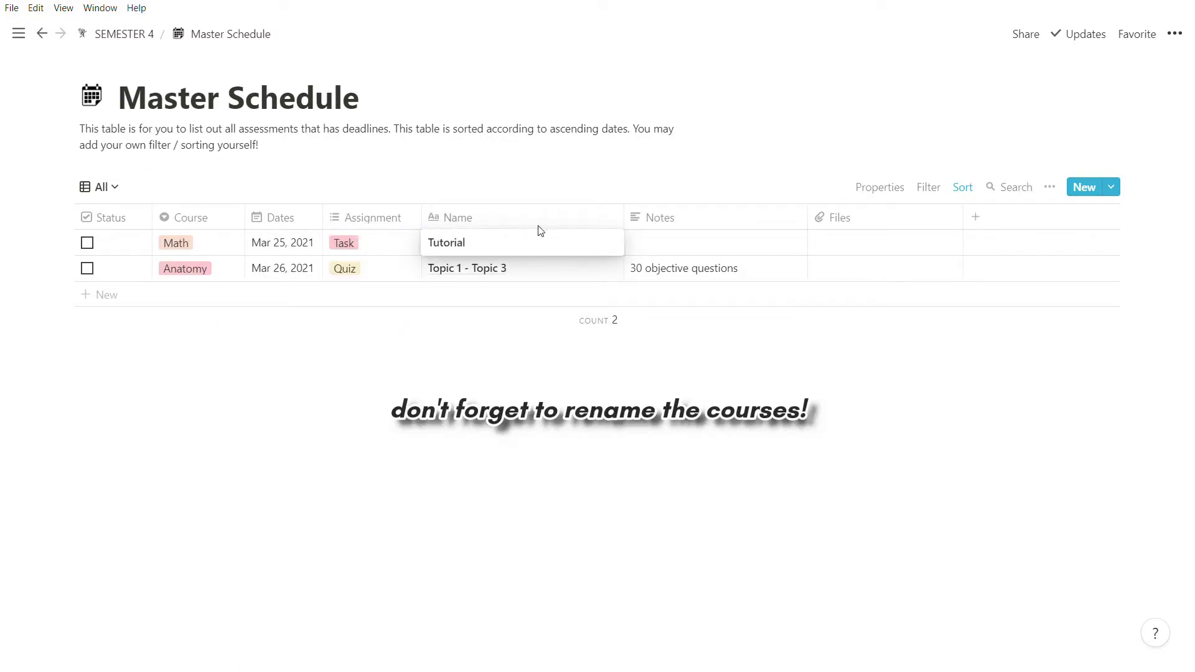
pyautogui.click(651, 243)
pyautogui.write('To be submitted to Dr')
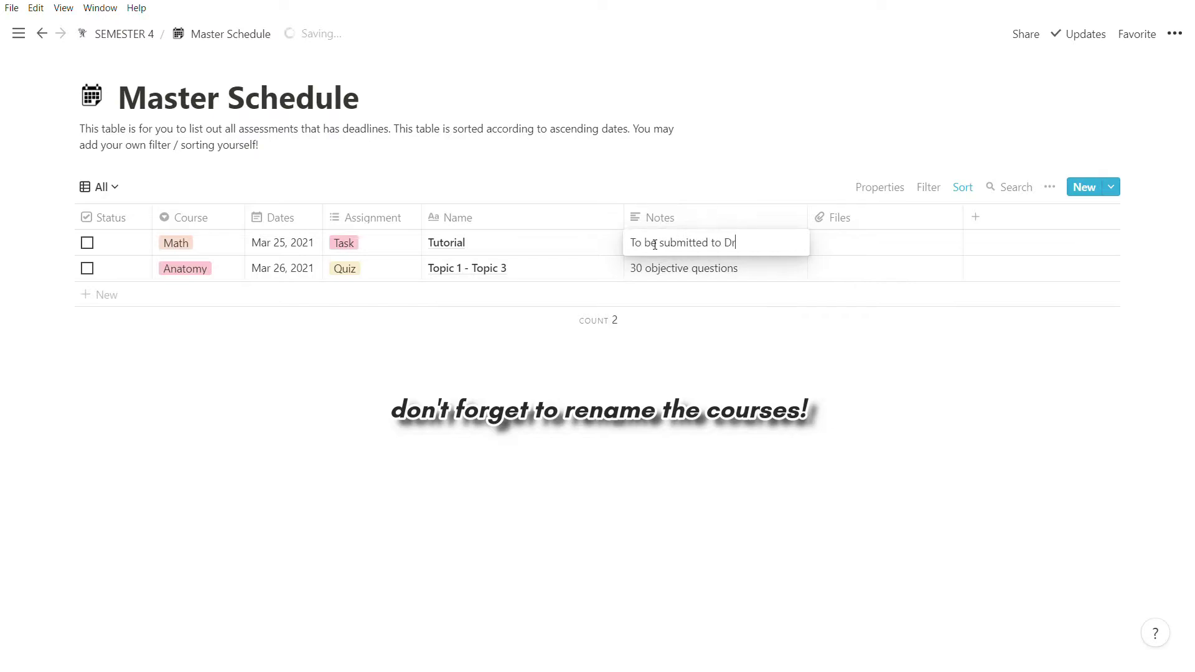
pyautogui.write('. XX')
pyautogui.press('Escape')
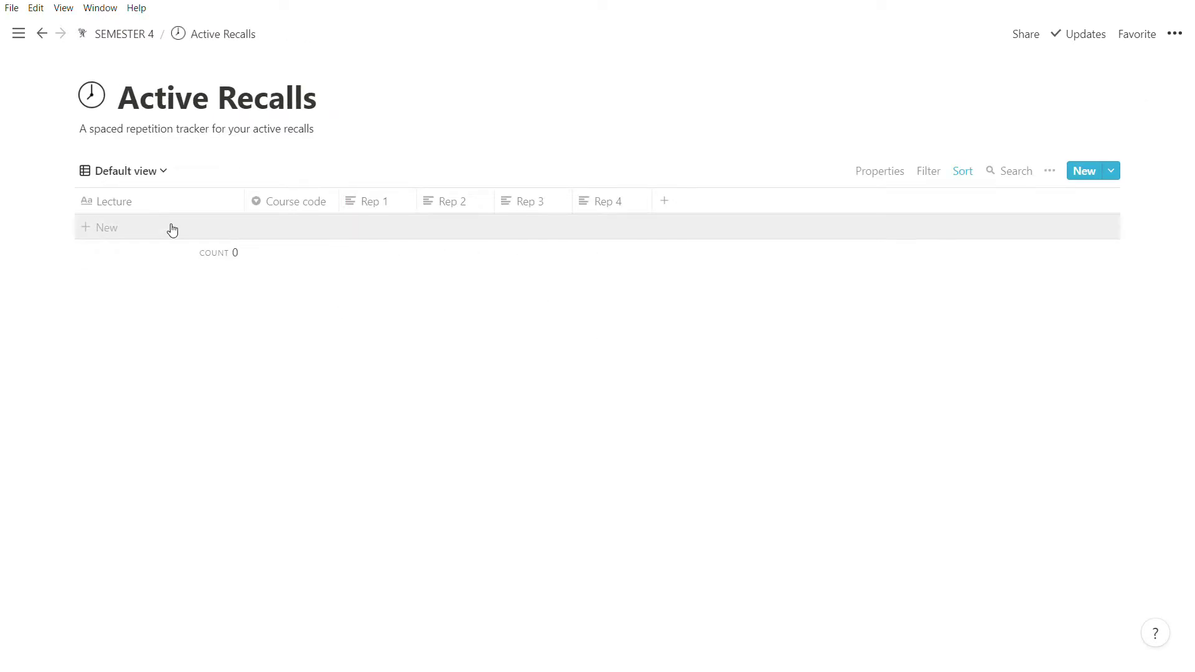
# - Add an Active Recalls row with lecture Topic 1: XXX and course code Anatomy
pyautogui.click(172, 229)
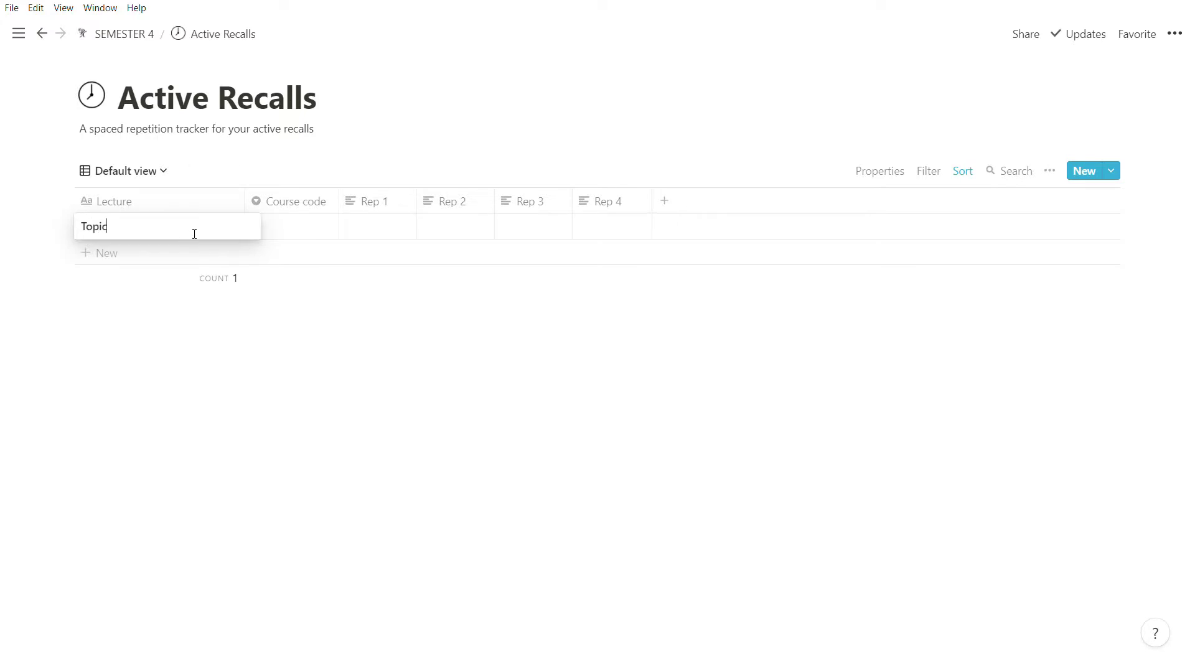
pyautogui.write('Topic 1: XXX')
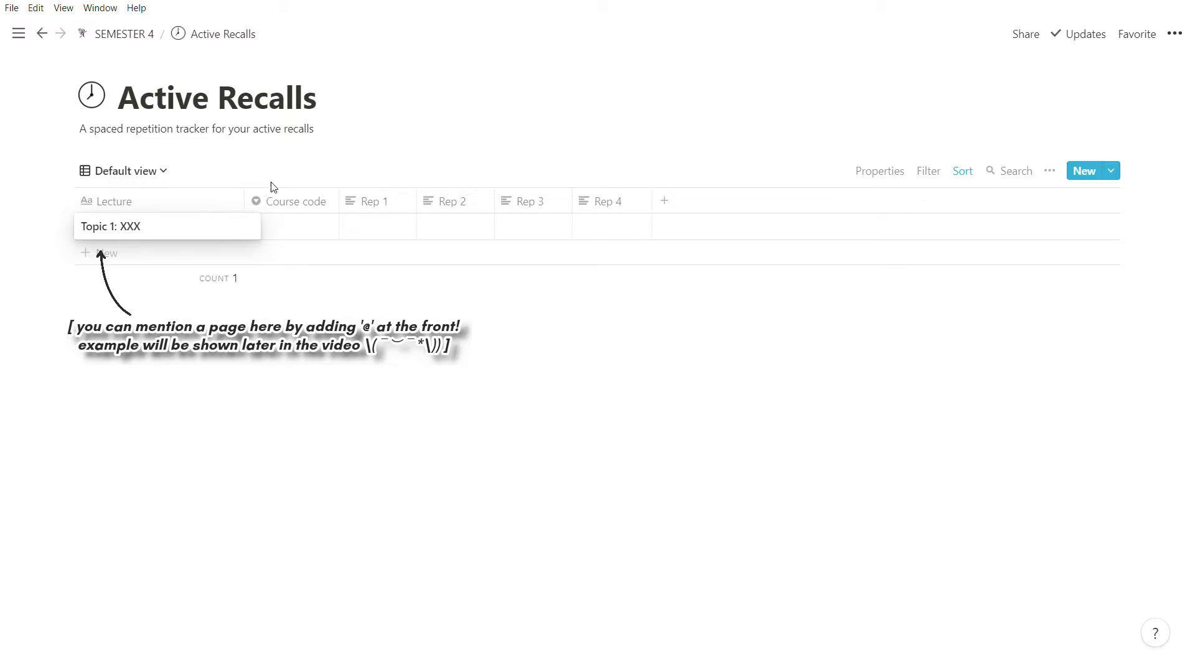
pyautogui.click(285, 227)
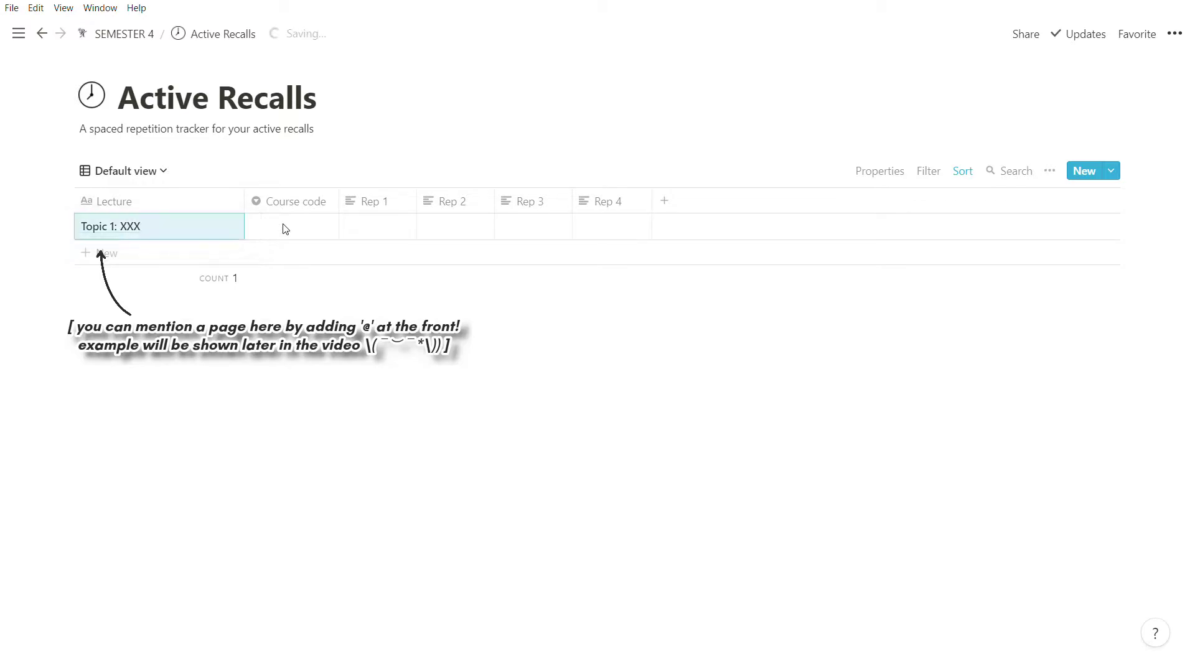
pyautogui.click(287, 228)
pyautogui.click(297, 319)
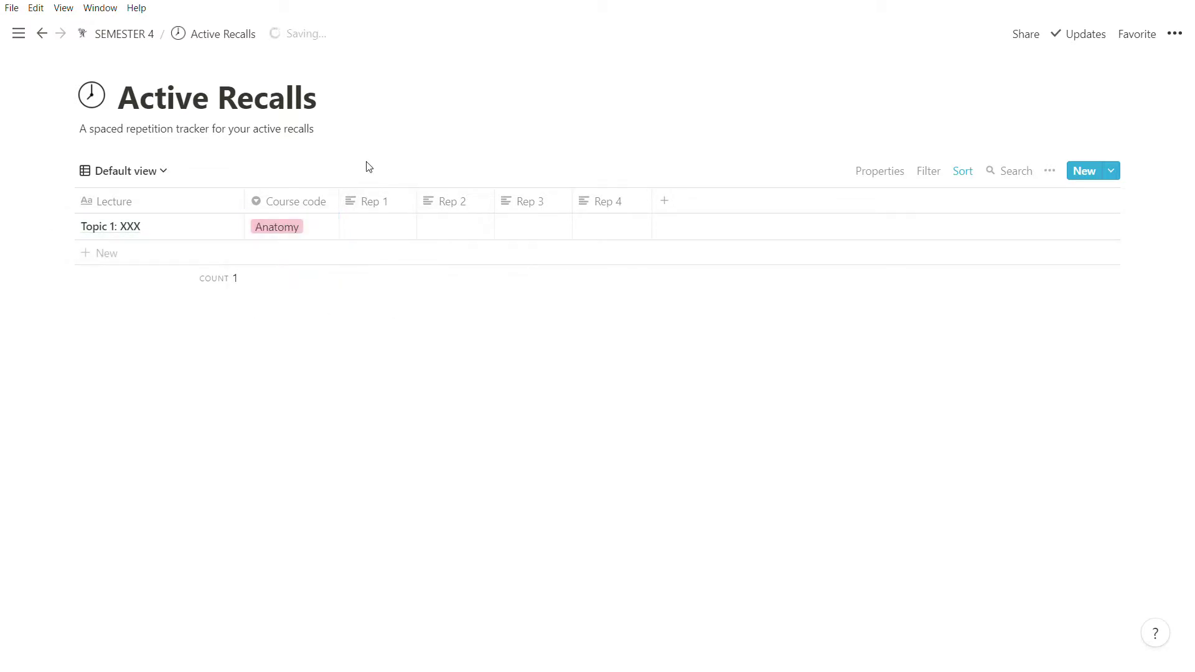
# - Fill Rep 1 with Mar 26th followed by a yellow circle emoji
pyautogui.click(375, 227)
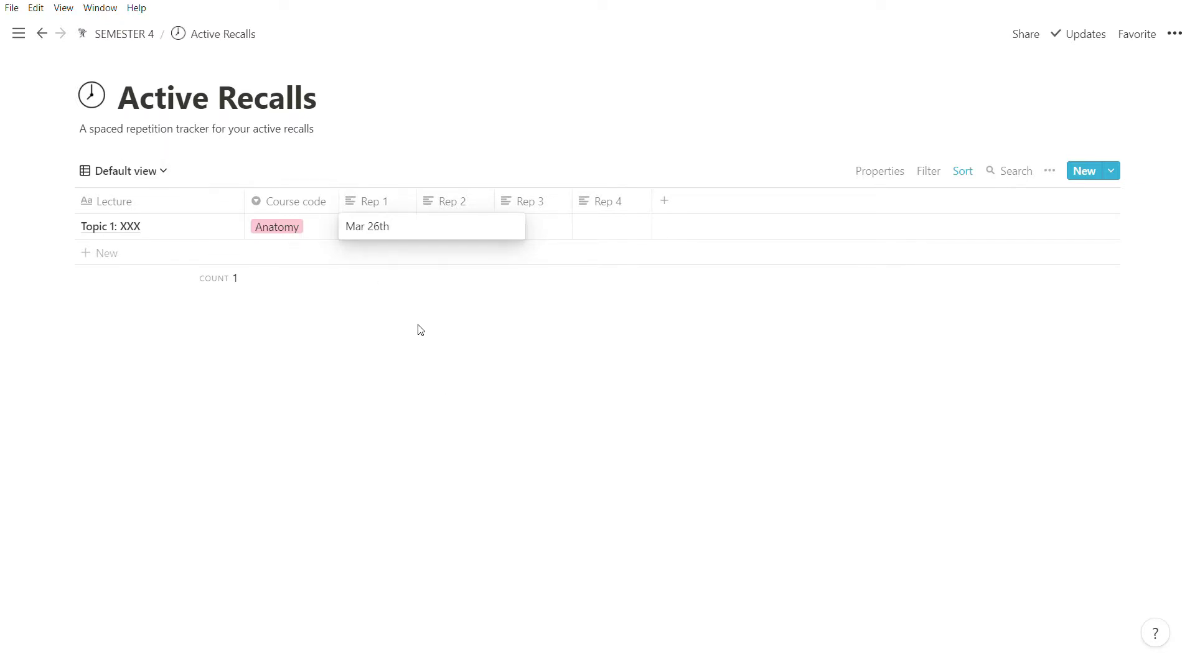
pyautogui.write('🟢')
pyautogui.write('🔴')
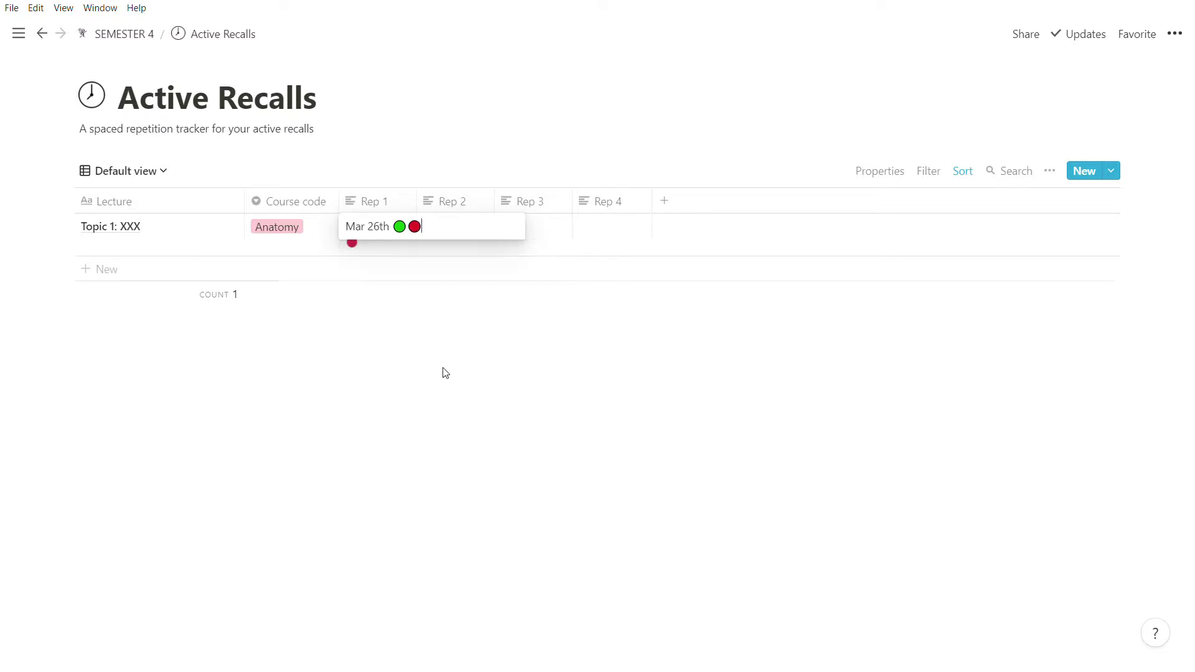
pyautogui.write('🟡')
pyautogui.click(430, 234)
pyautogui.press('BackSpace')
pyautogui.press('BackSpace')
pyautogui.press('Escape')
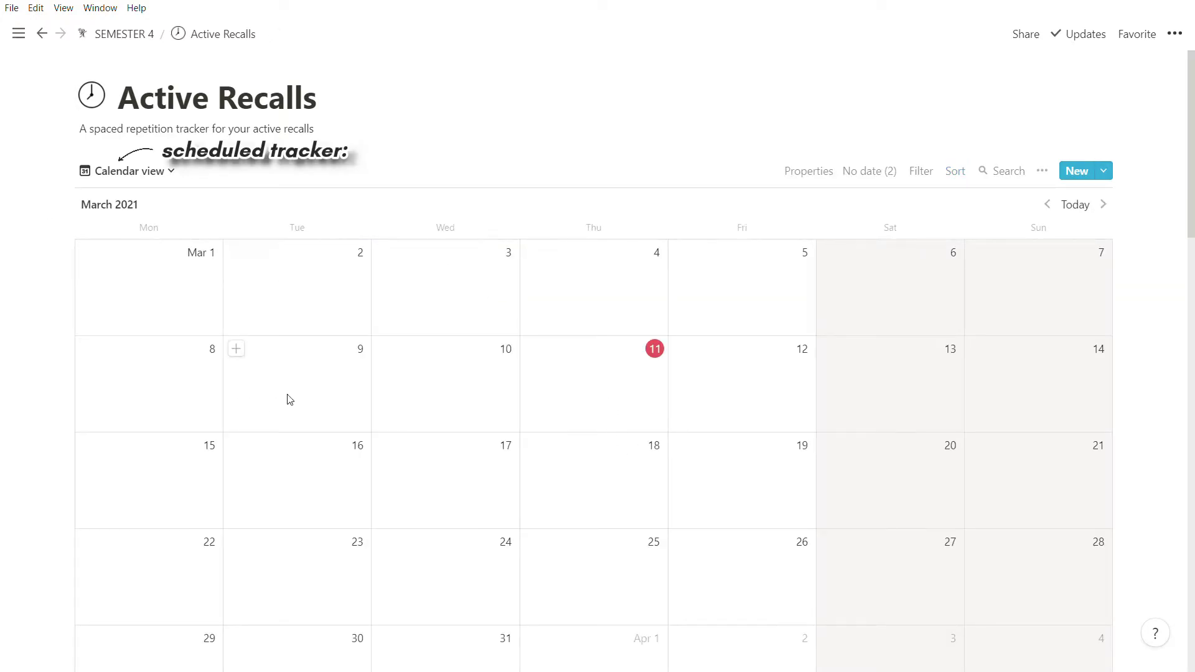
# - Create a Mar 26 calendar entry 'Topic 1: XXX' with course code Anatomy
pyautogui.click(682, 544)
pyautogui.write('T')
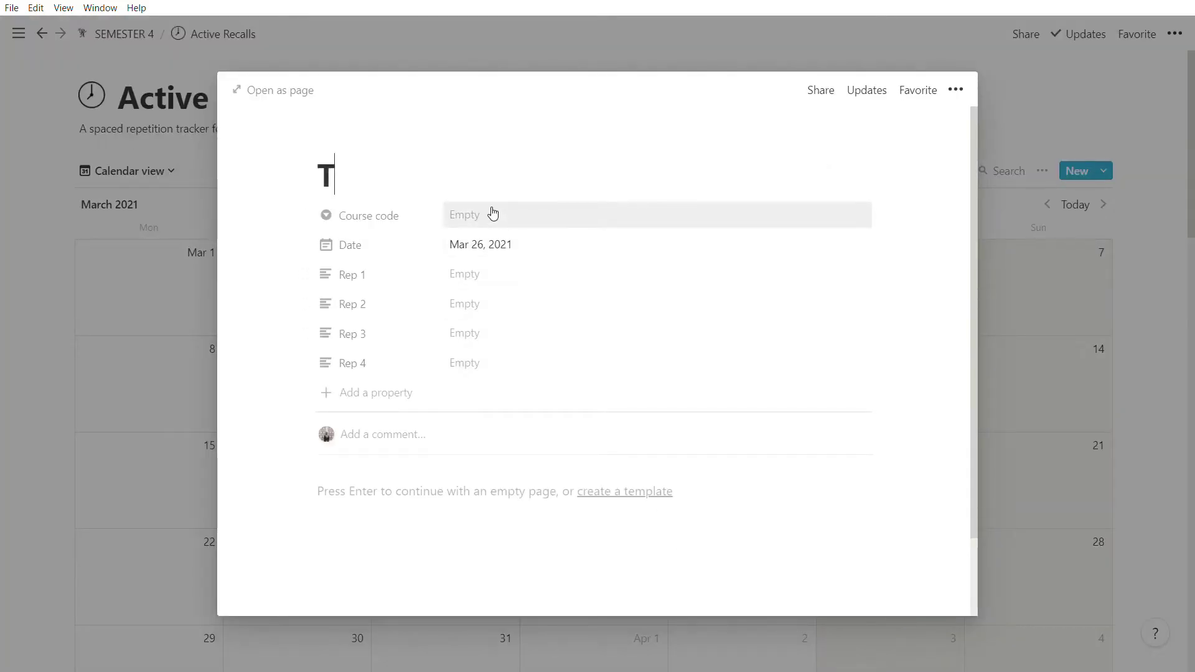
pyautogui.write('opic 1: XXX')
pyautogui.click(490, 214)
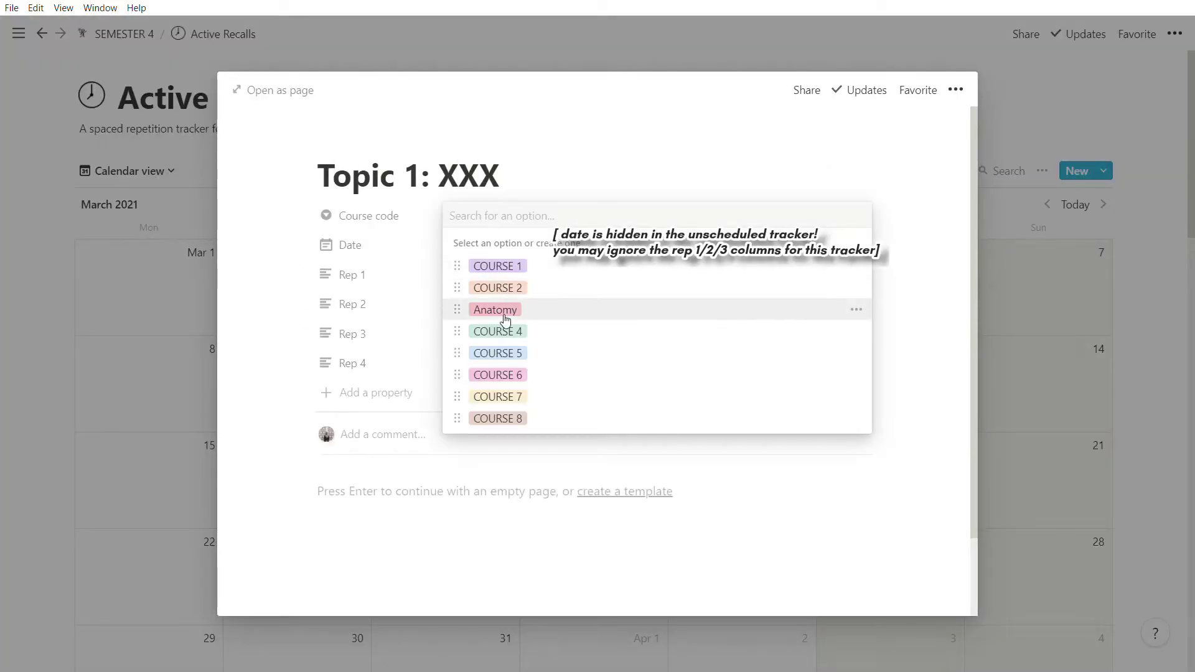
pyautogui.click(505, 319)
pyautogui.click(485, 244)
pyautogui.click(919, 266)
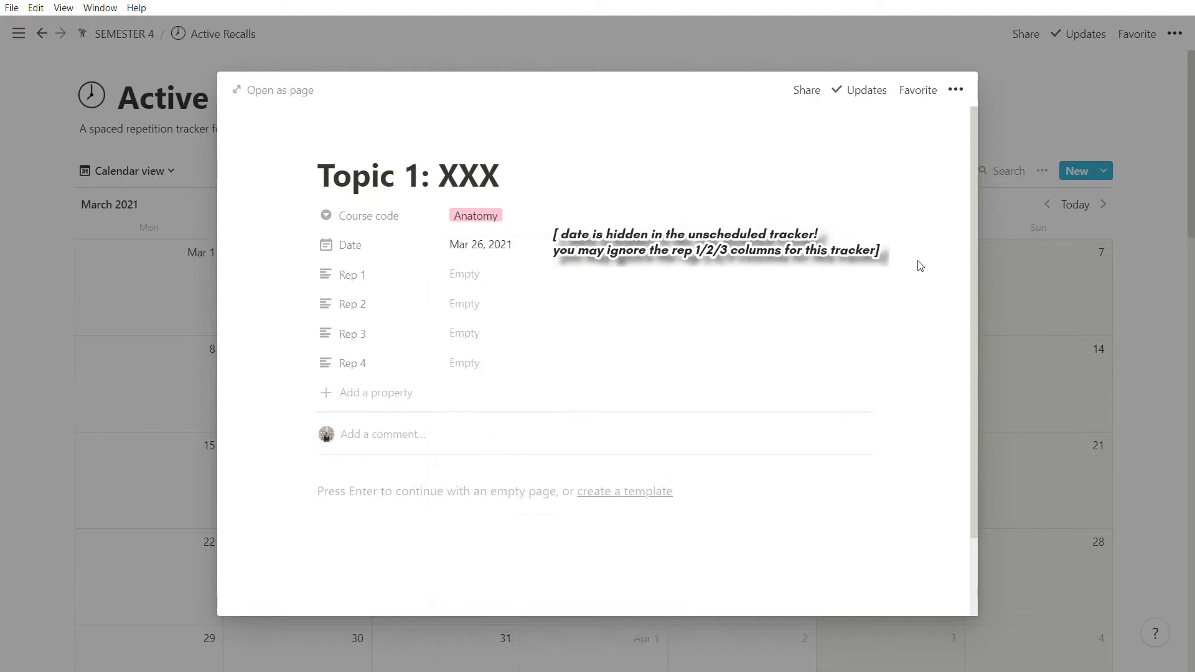
pyautogui.click(1044, 293)
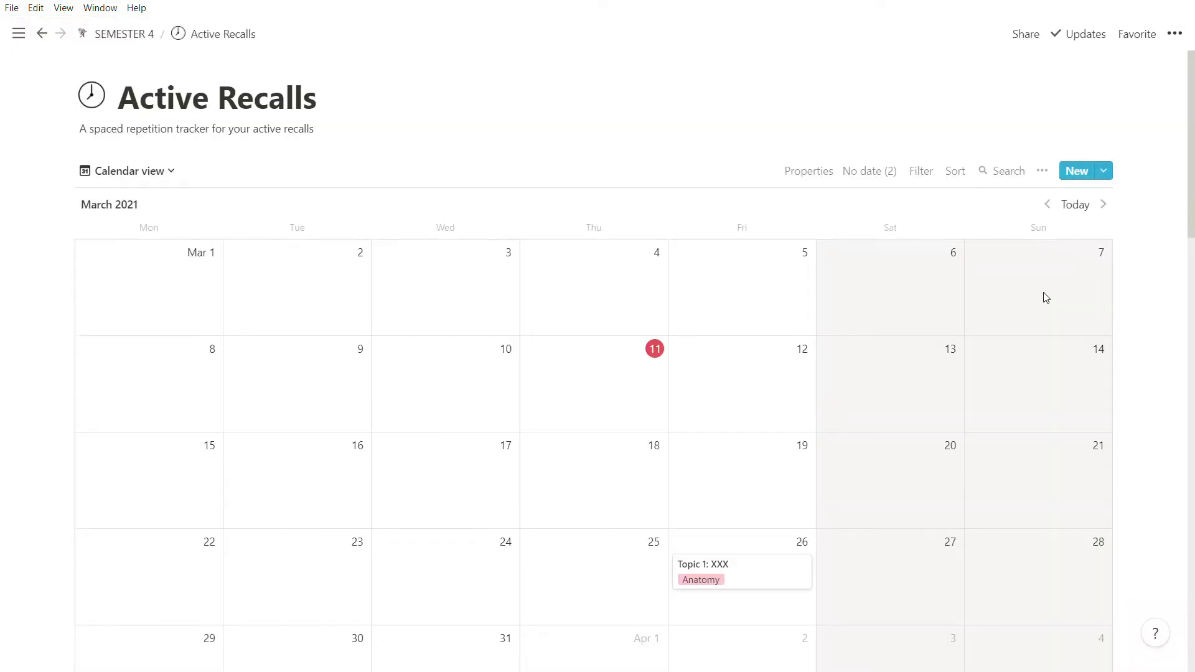
# - Create a Mar 28 entry 'Topic 1: XXX (2nd rep)' with course code Anatomy
pyautogui.scroll(-1, 1046, 298)
pyautogui.click(980, 464)
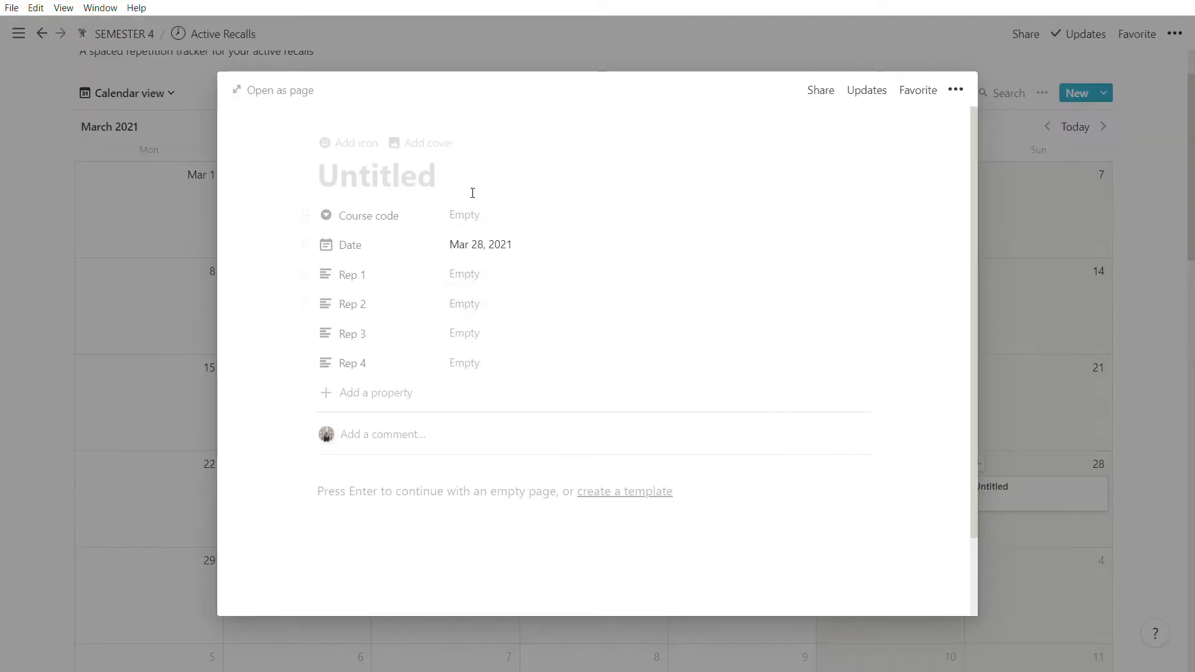
pyautogui.write('Topic 1: ')
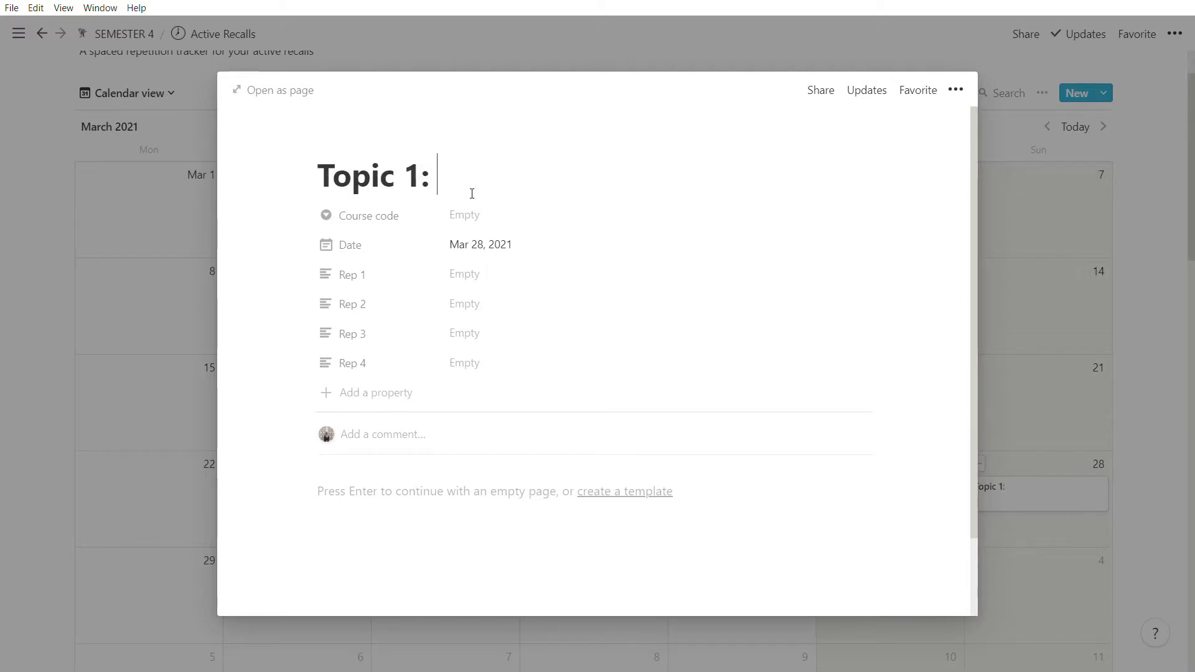
pyautogui.write('XXX (2n')
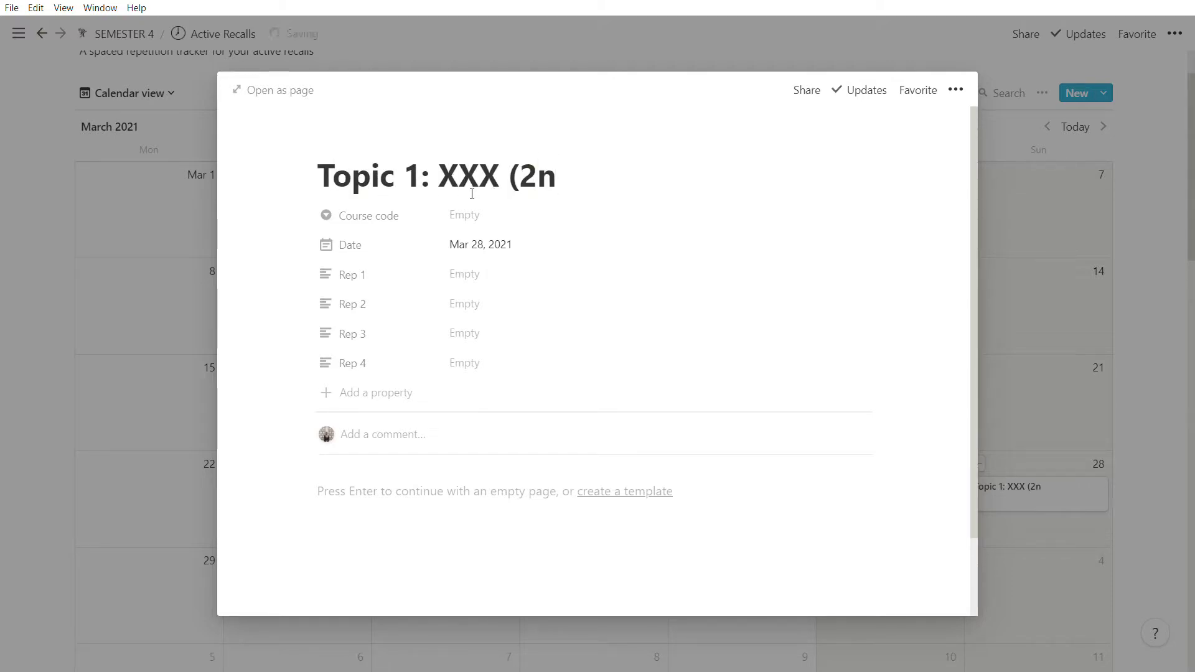
pyautogui.write('d rep)')
pyautogui.click(464, 214)
pyautogui.click(507, 310)
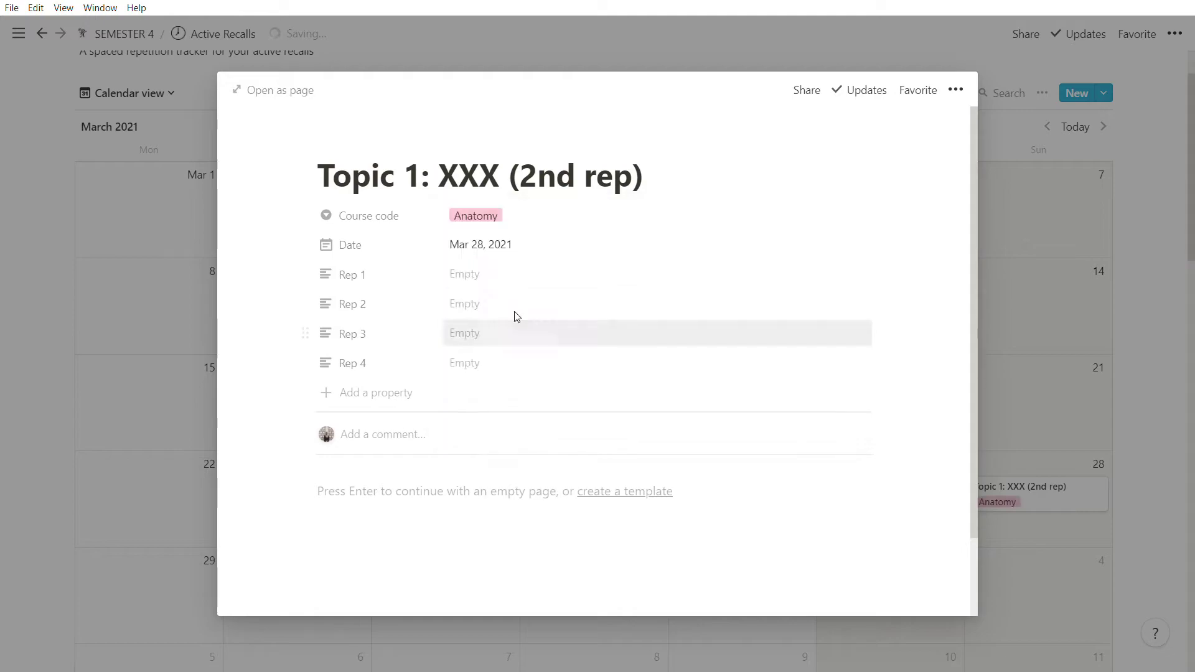
pyautogui.click(1050, 422)
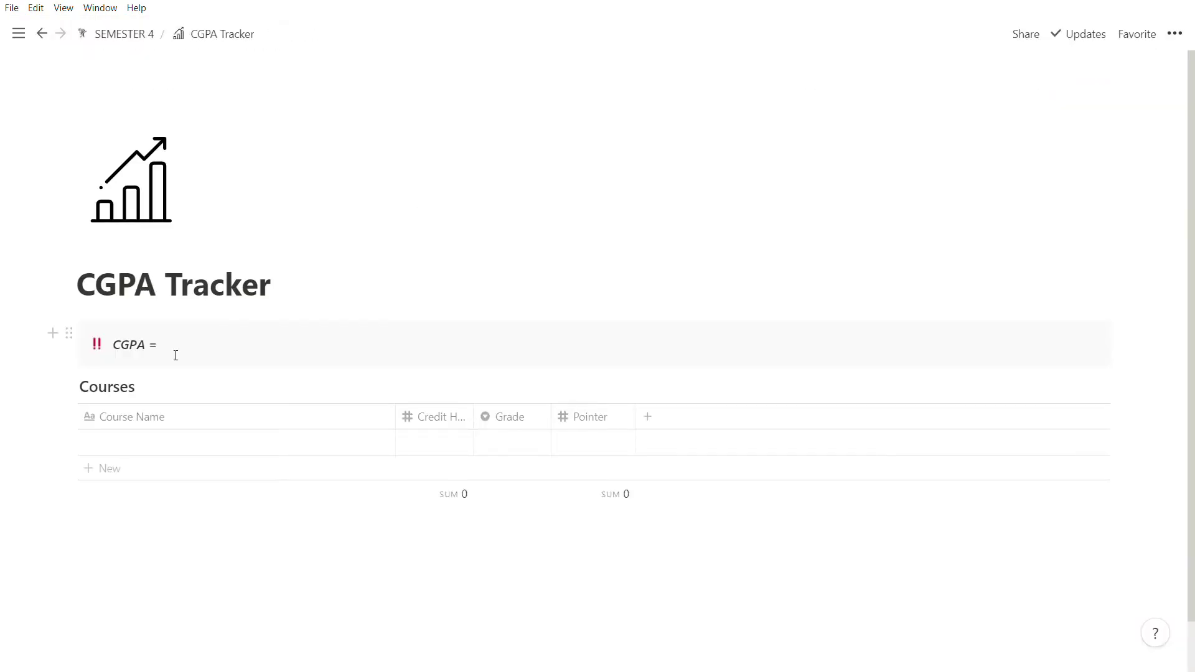
# - Link a course page in the CGPA Tracker with 3 credits, grade A- / 3.67, pointer 11.01
pyautogui.click(187, 446)
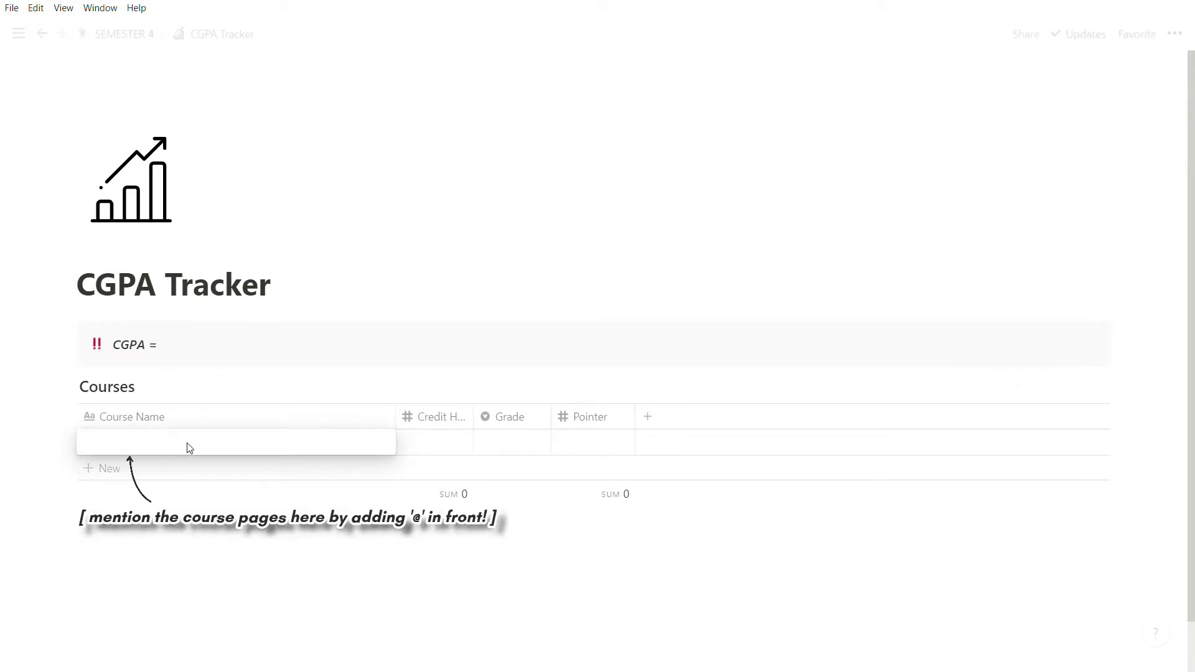
pyautogui.write('@course')
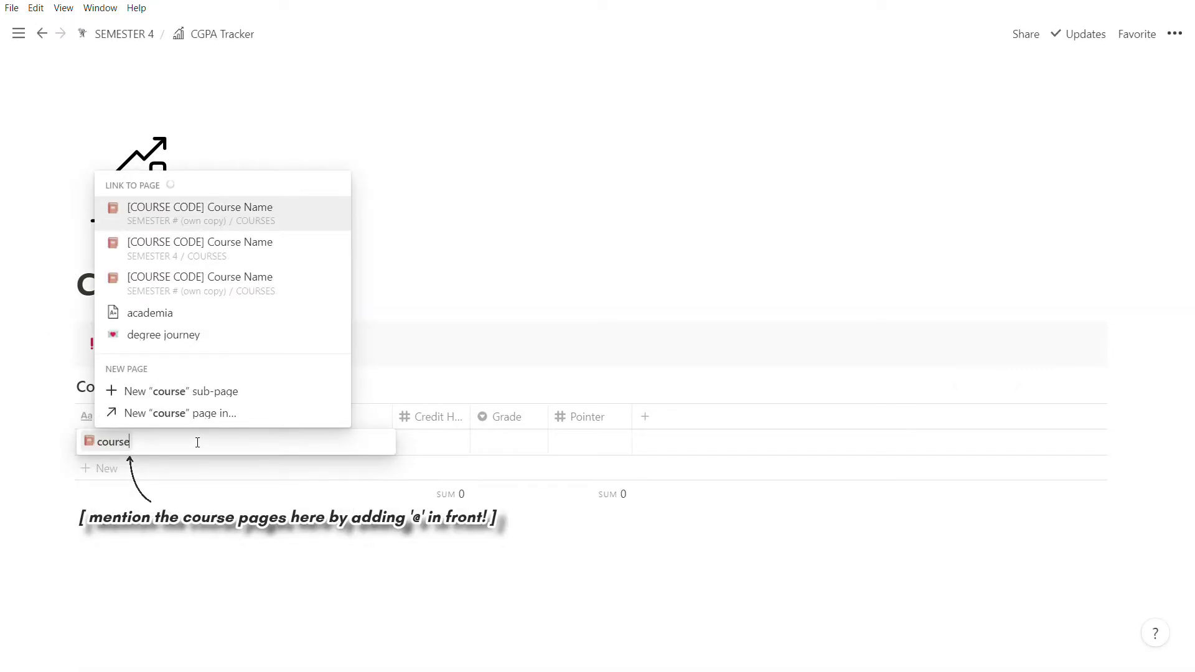
pyautogui.click(234, 320)
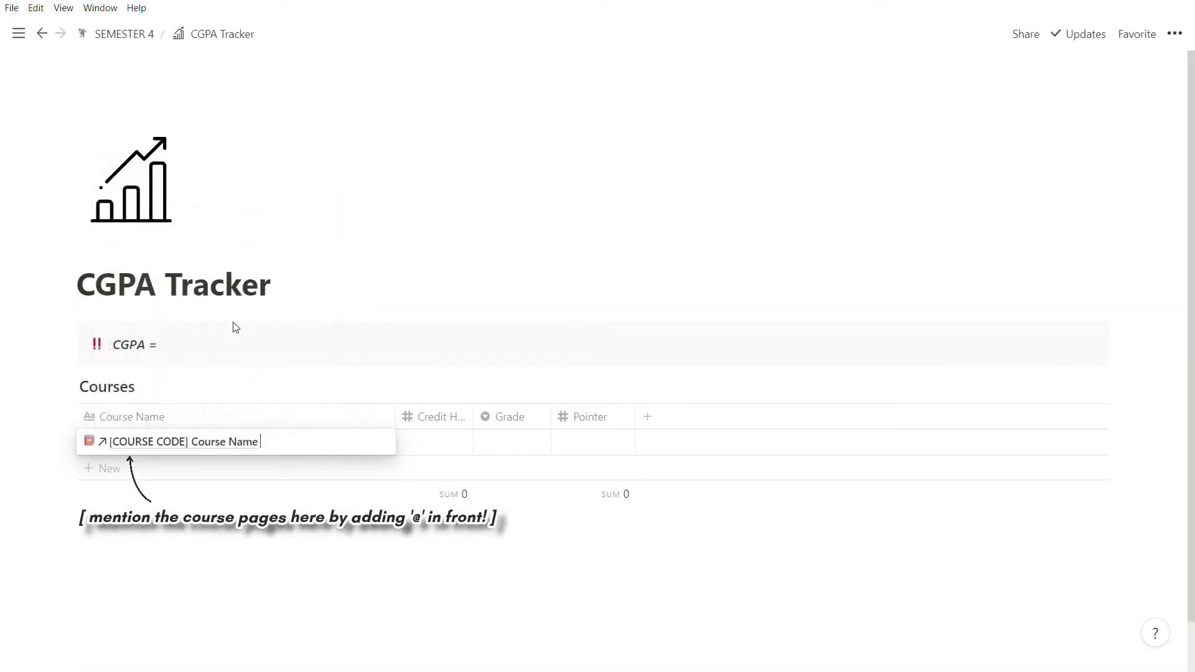
pyautogui.click(436, 447)
pyautogui.write('3')
pyautogui.press('Return')
pyautogui.click(525, 442)
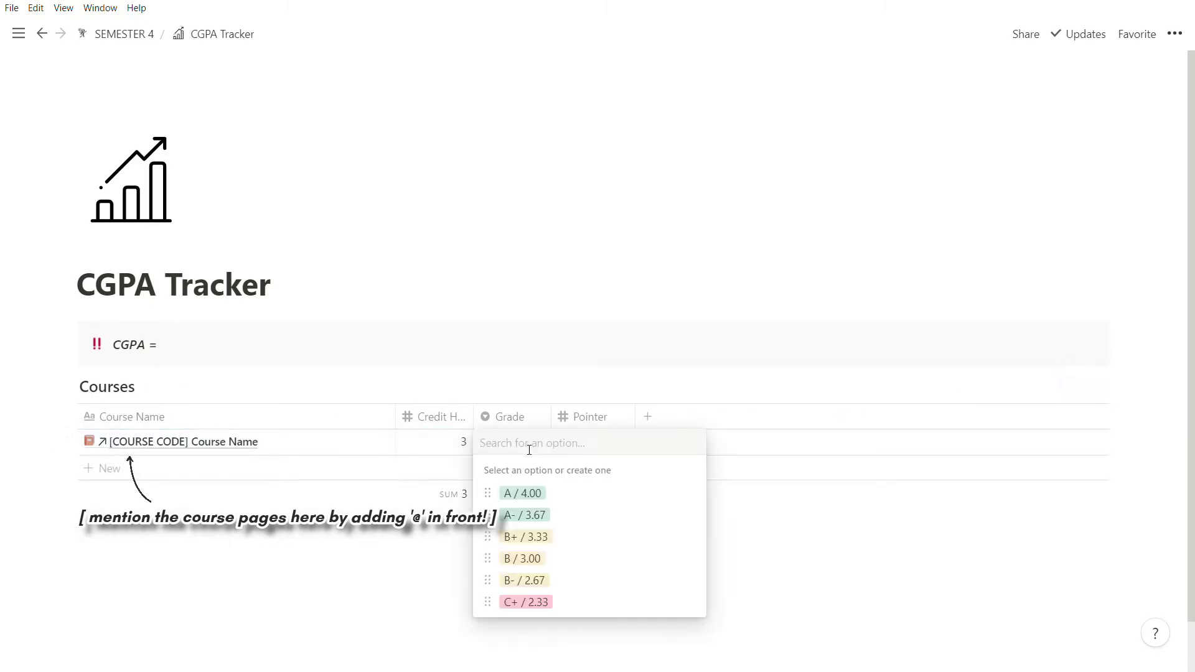
pyautogui.write('3.67')
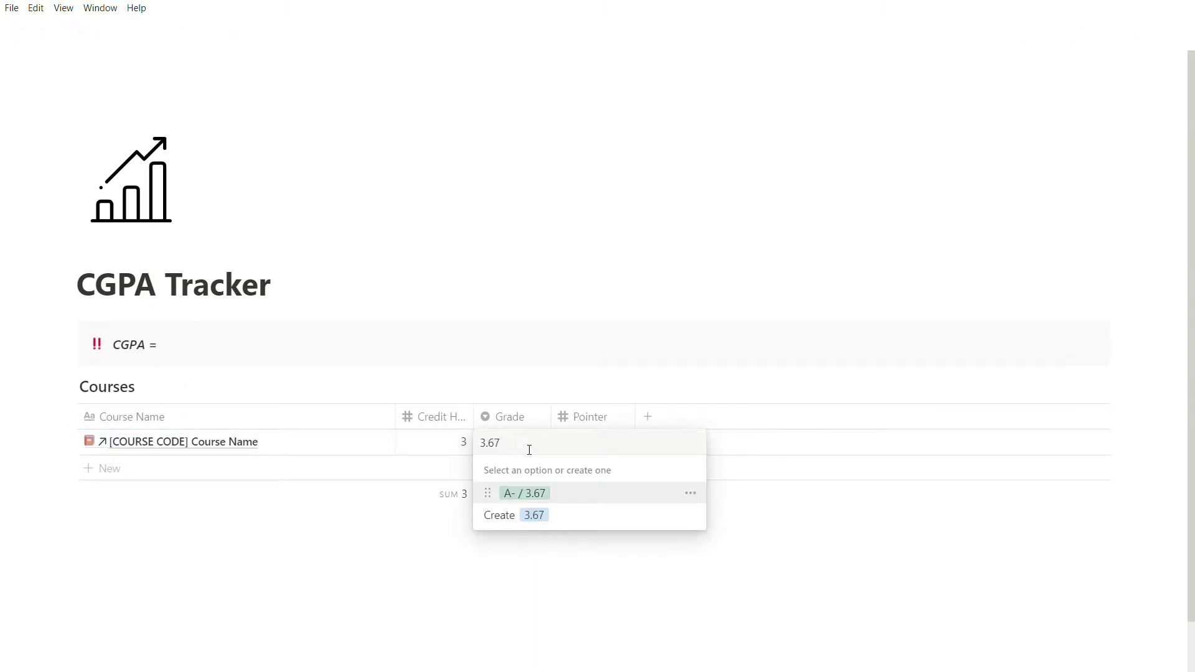
pyautogui.click(552, 493)
pyautogui.click(605, 442)
pyautogui.write('11.01')
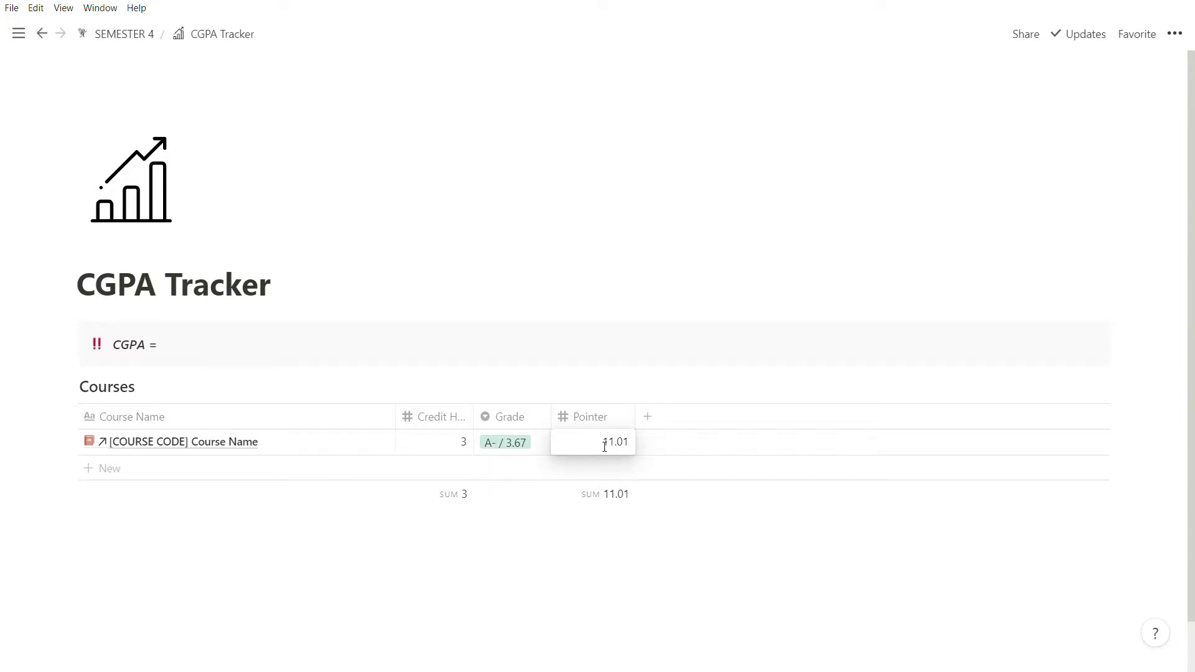
pyautogui.press('Escape')
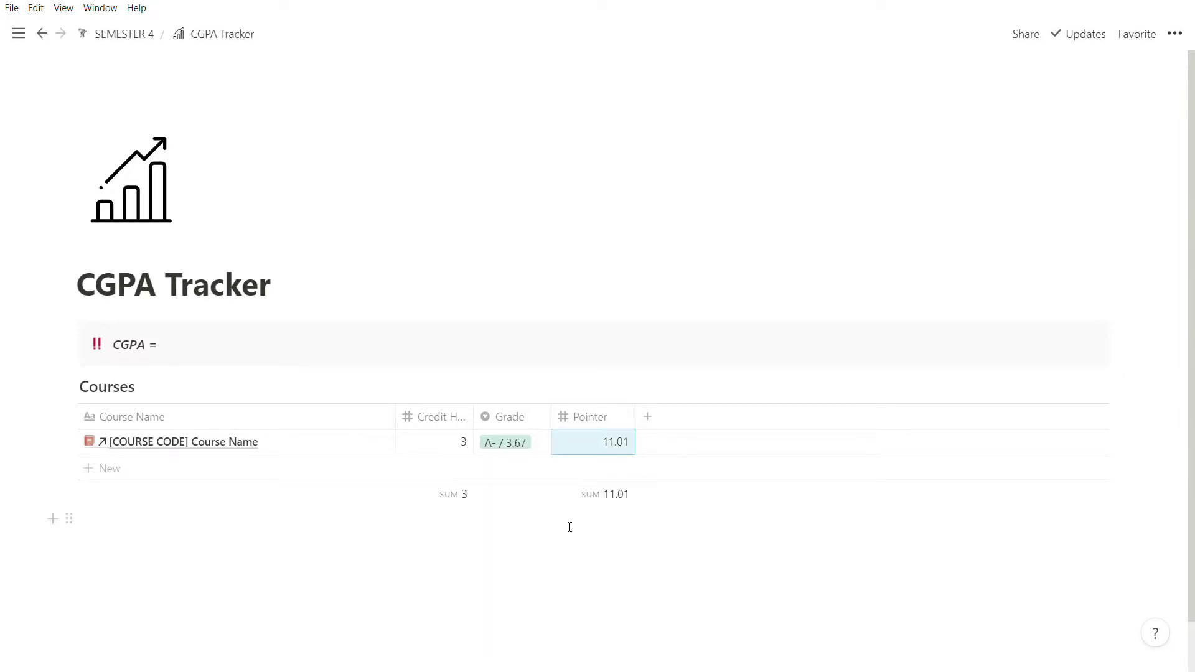
# - Add a second linked course with 2 credits, grade A / 4.00, pointer 8, then go back
pyautogui.click(197, 474)
pyautogui.write('+course')
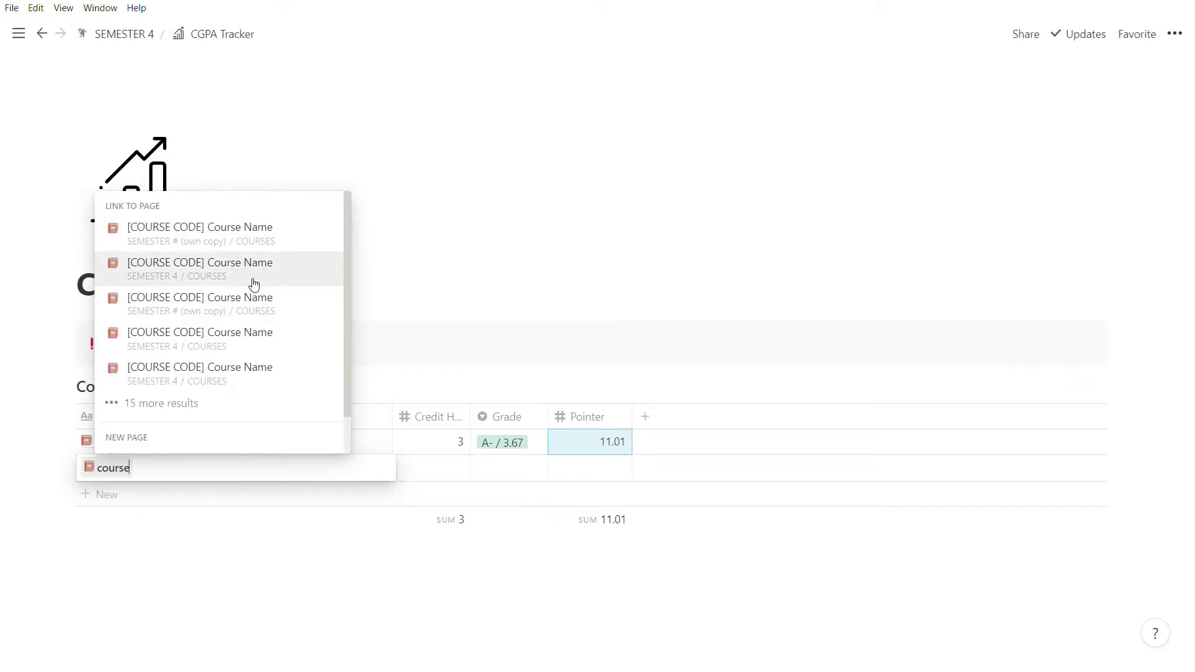
pyautogui.click(275, 339)
pyautogui.click(454, 470)
pyautogui.write('2')
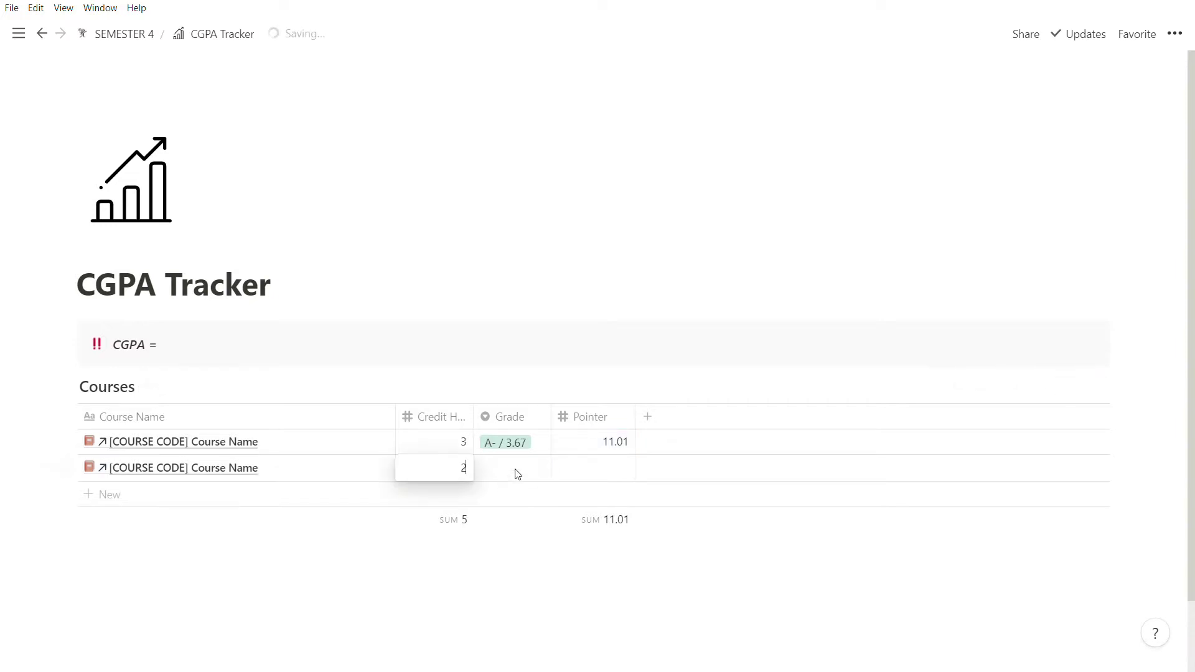
pyautogui.click(516, 473)
pyautogui.click(505, 518)
pyautogui.click(603, 476)
pyautogui.write('8')
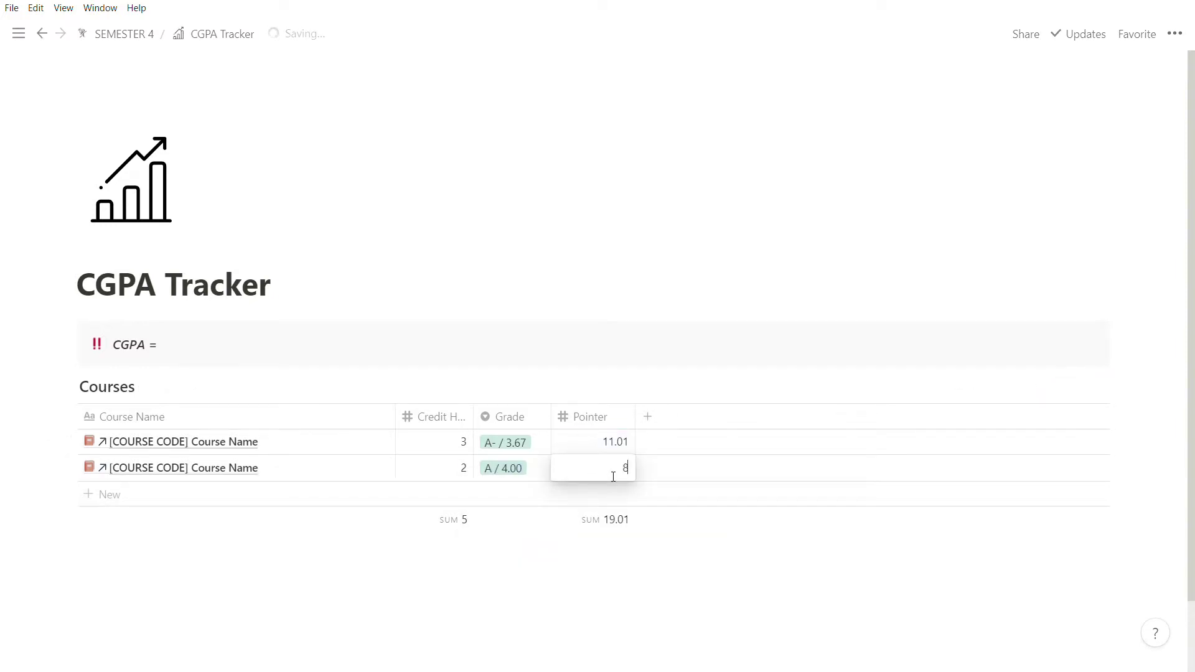
pyautogui.press('Return')
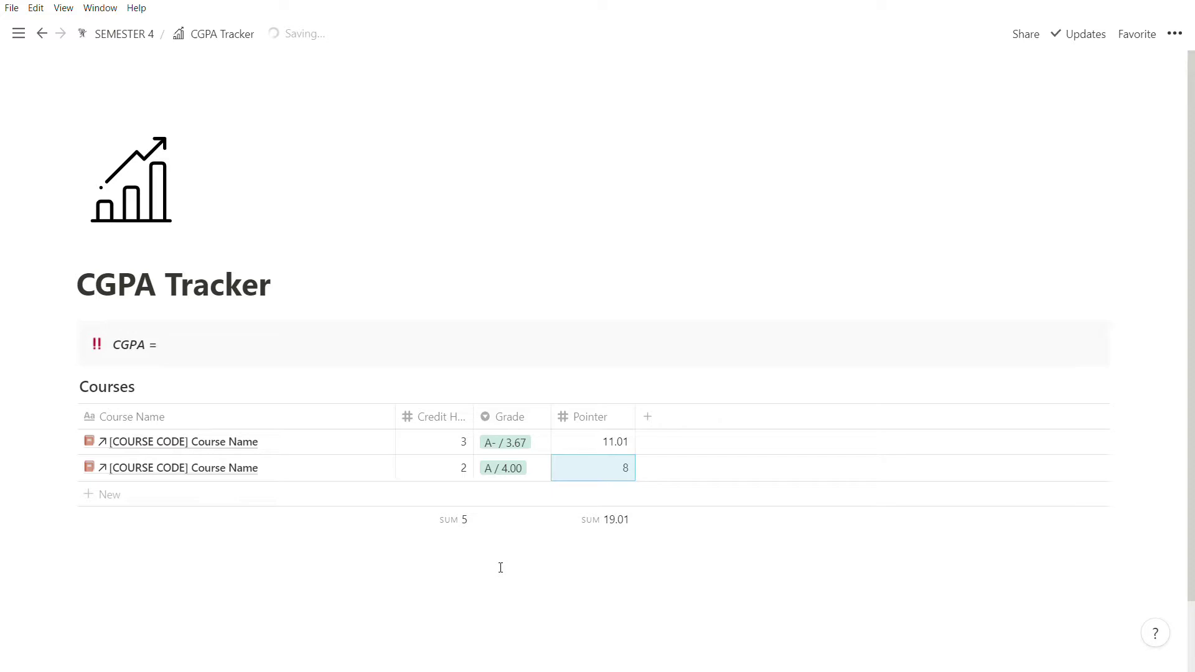
pyautogui.hotkey('ctrl', '[')
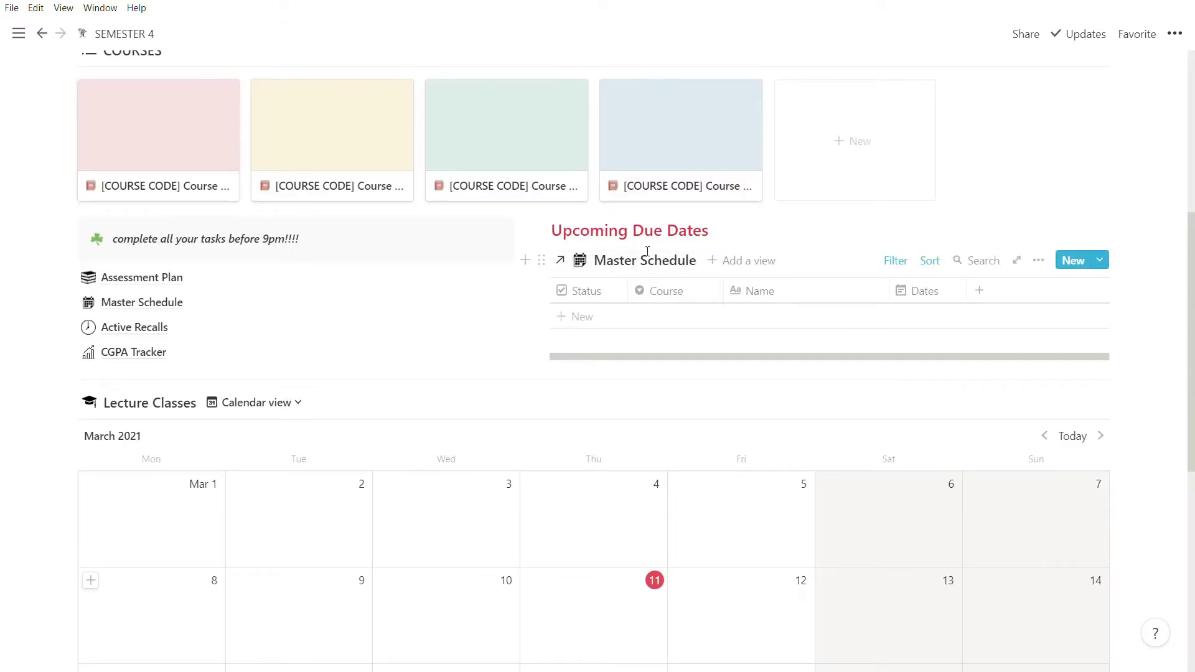
pyautogui.click(900, 268)
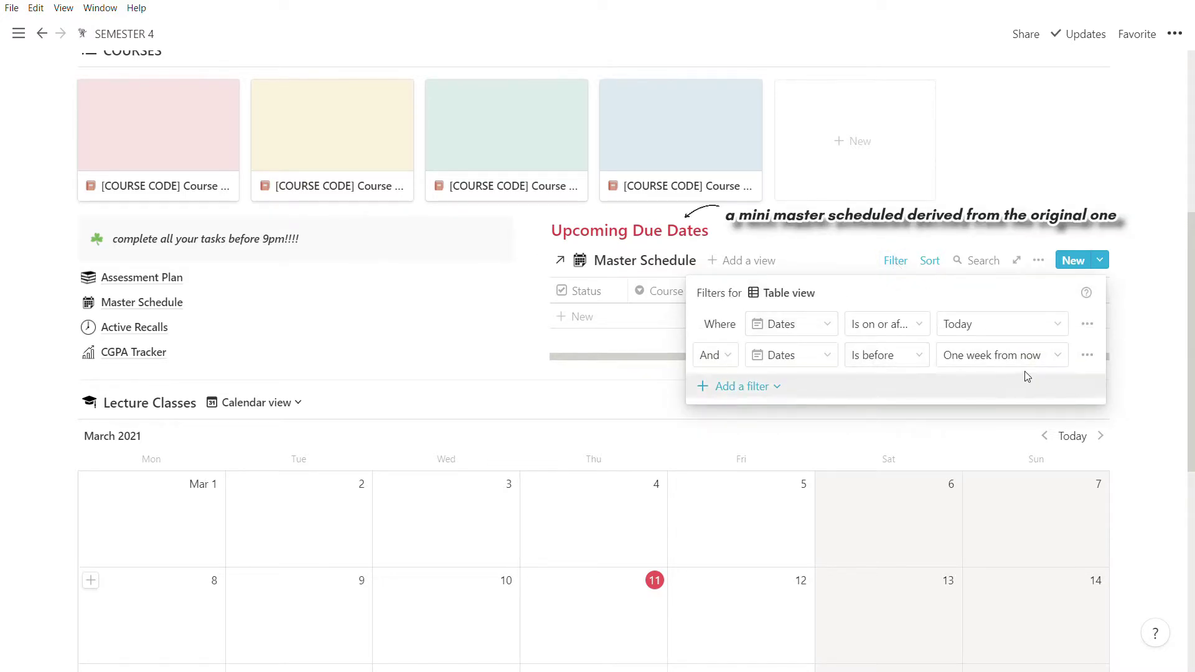
pyautogui.click(896, 264)
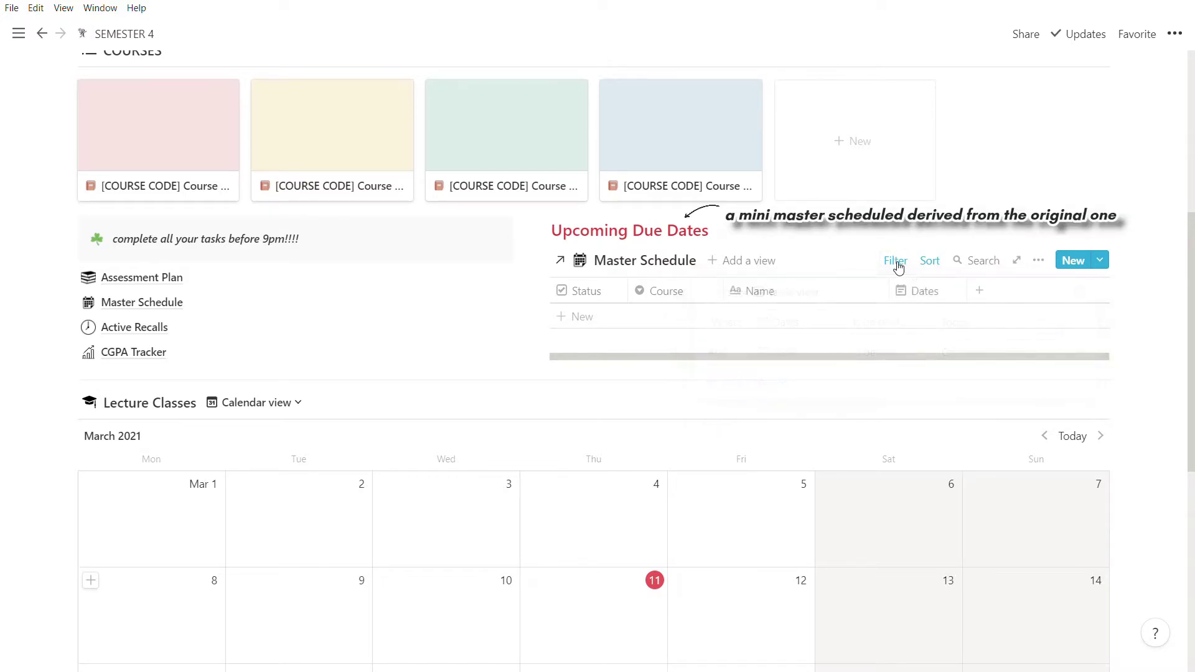
pyautogui.click(929, 264)
pyautogui.click(928, 264)
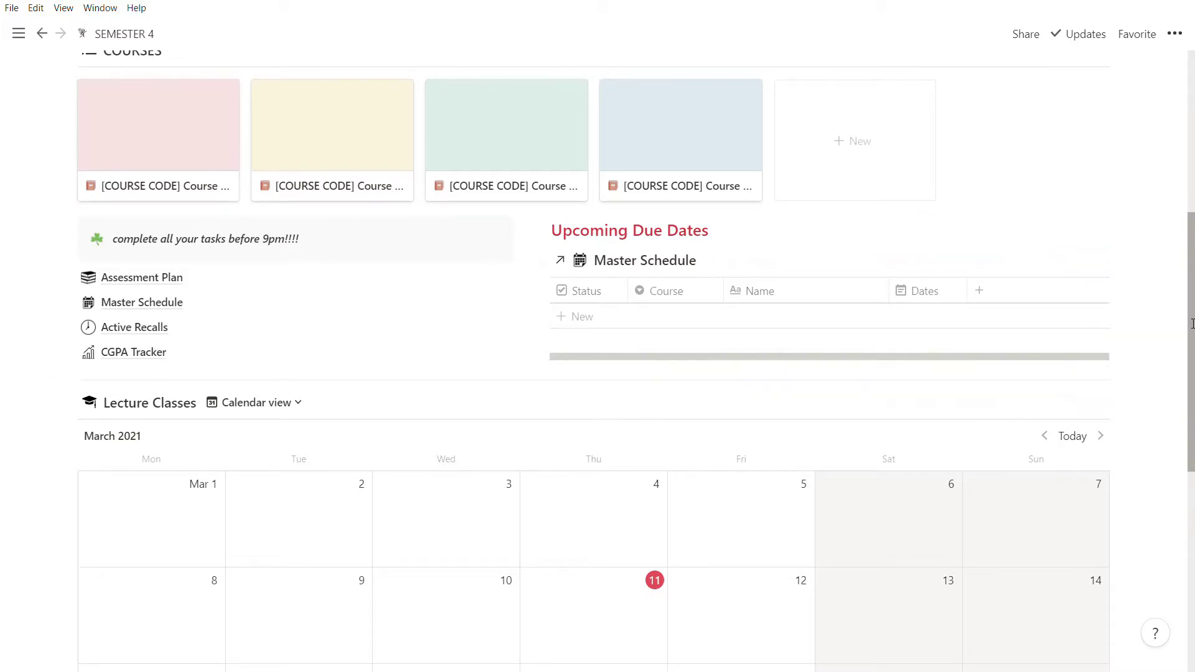
pyautogui.scroll(-5, 1192, 323)
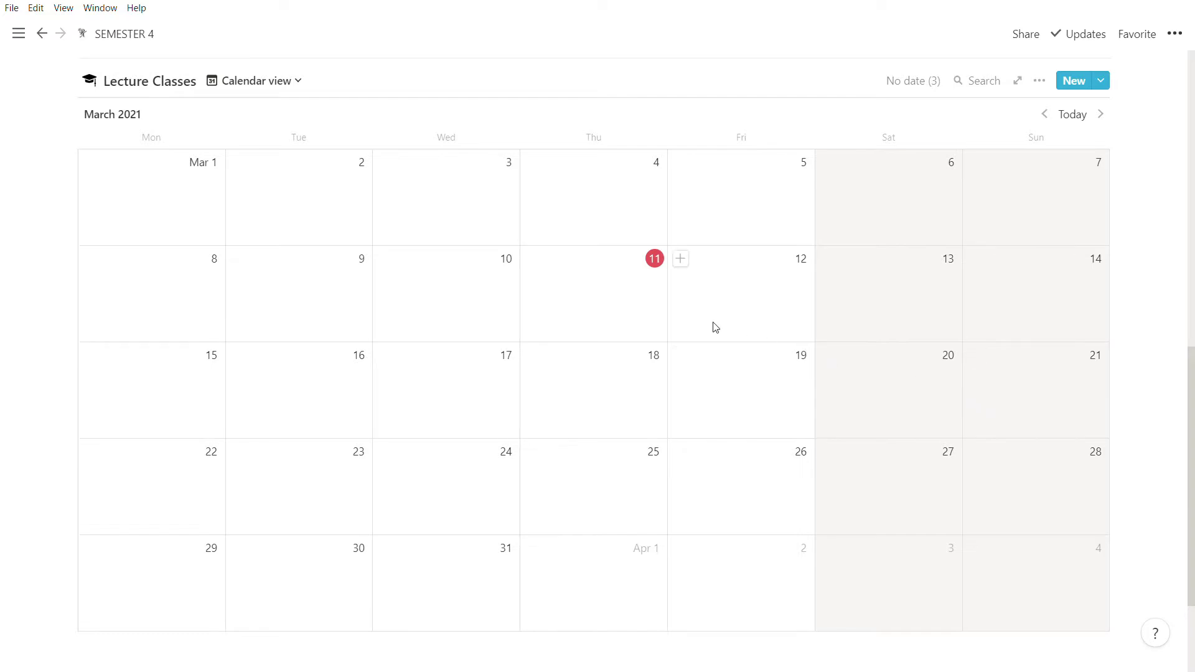
# - Add lecture 'Topic 1: xxx' on Mar 12 from the lecture template and rename course option COURSE 3 to Anatomy
pyautogui.click(680, 263)
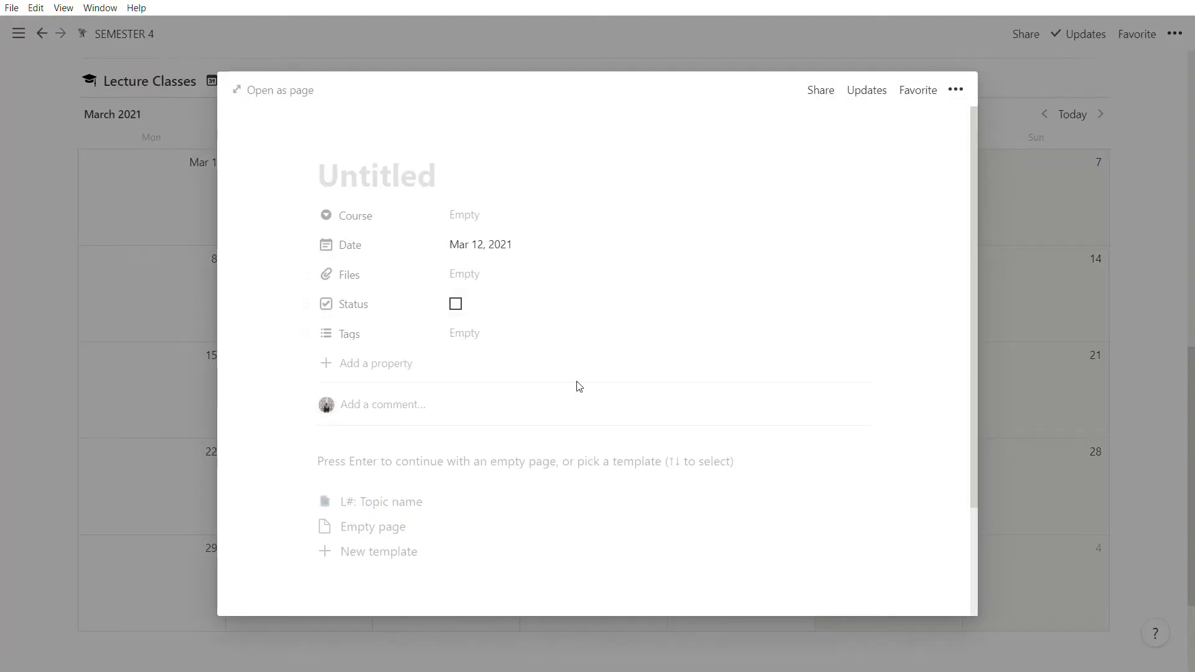
pyautogui.click(461, 500)
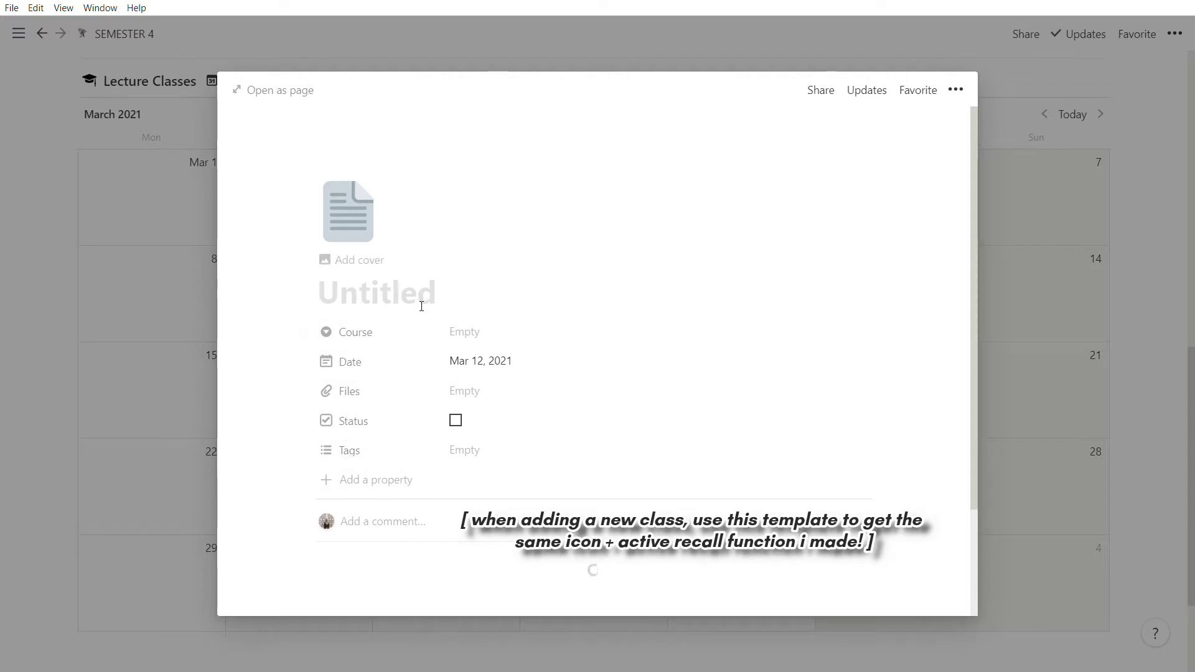
pyautogui.write('Topic ')
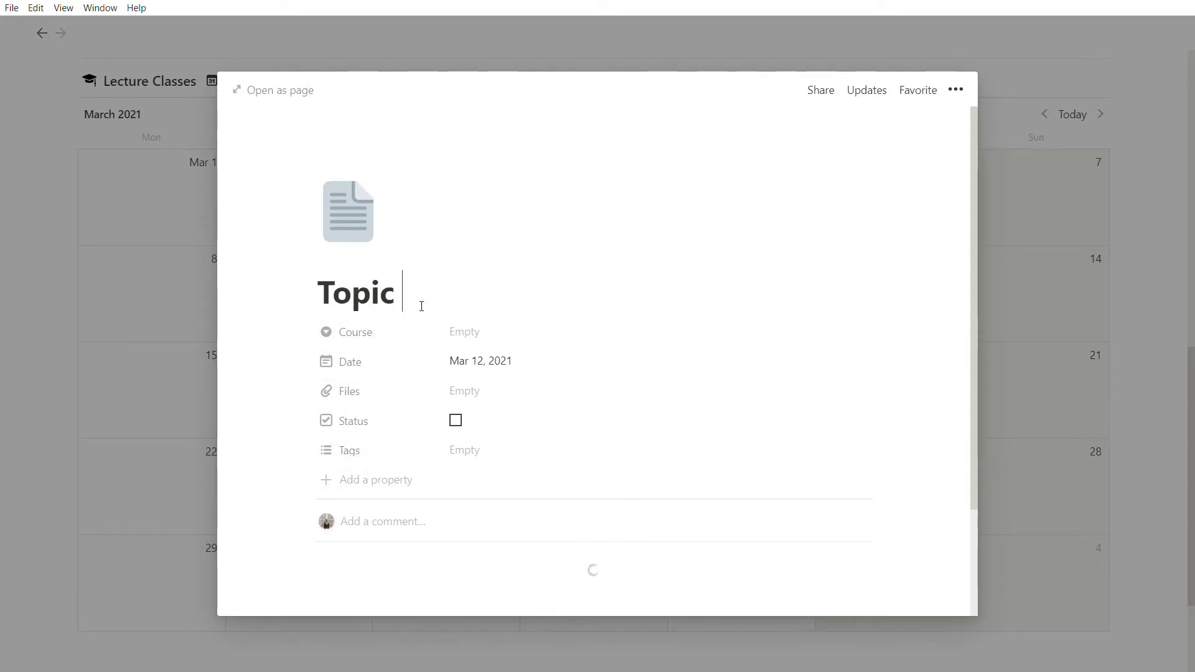
pyautogui.write('1: xxx')
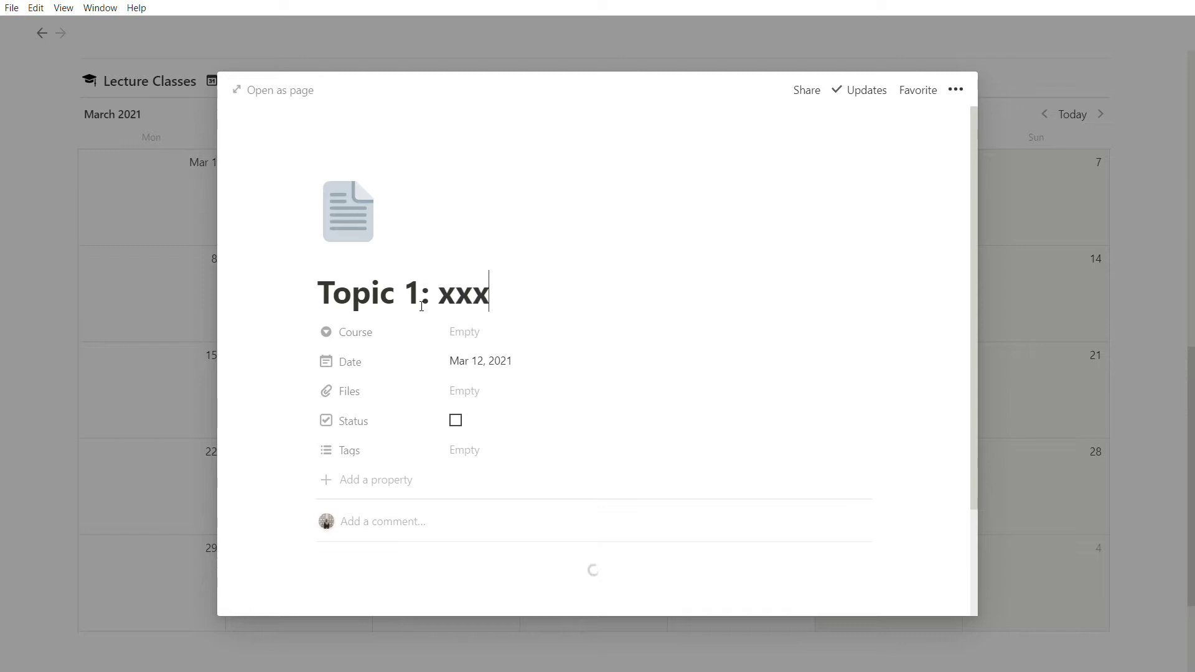
pyautogui.click(525, 333)
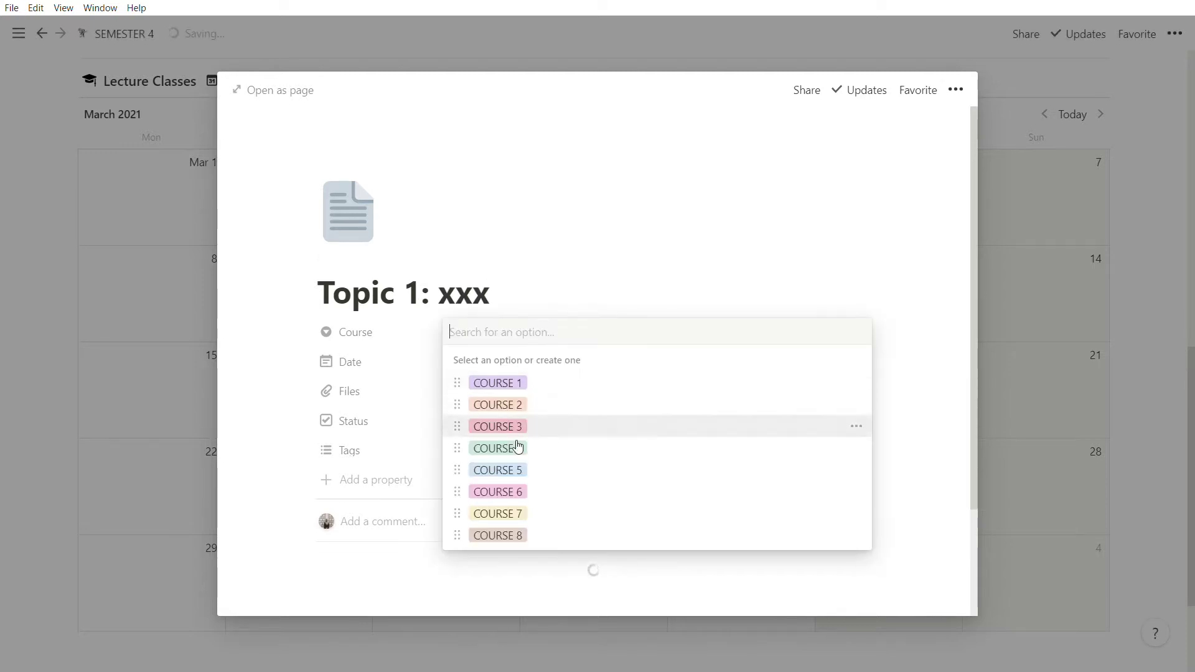
pyautogui.click(857, 426)
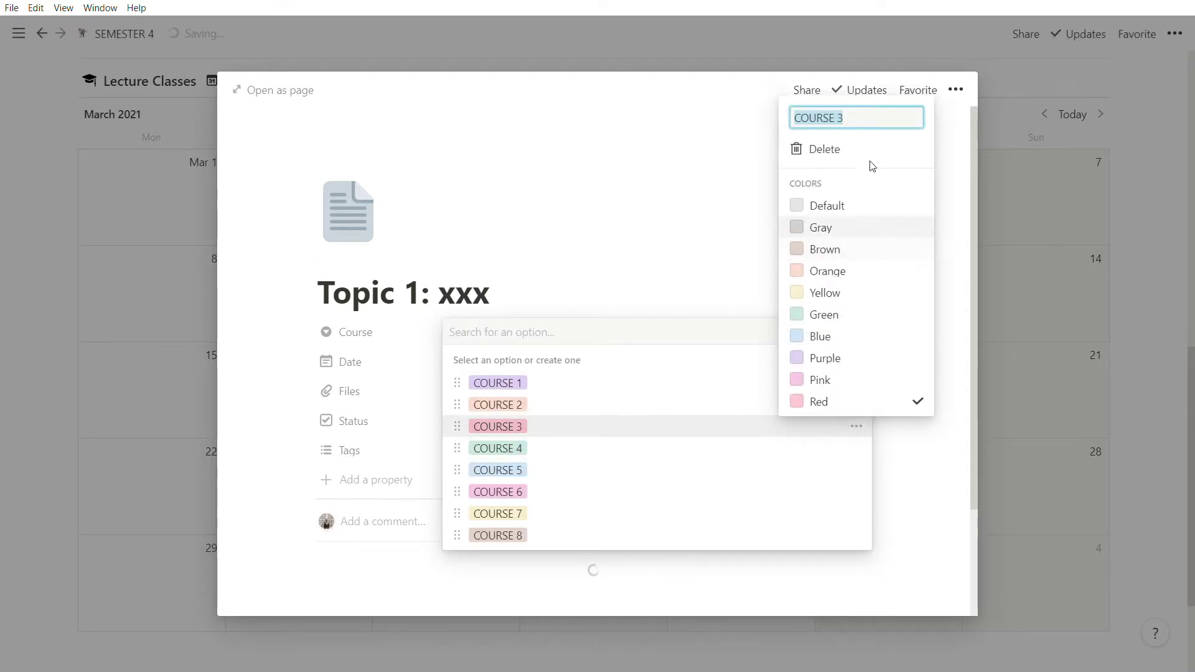
pyautogui.write('Anatomy')
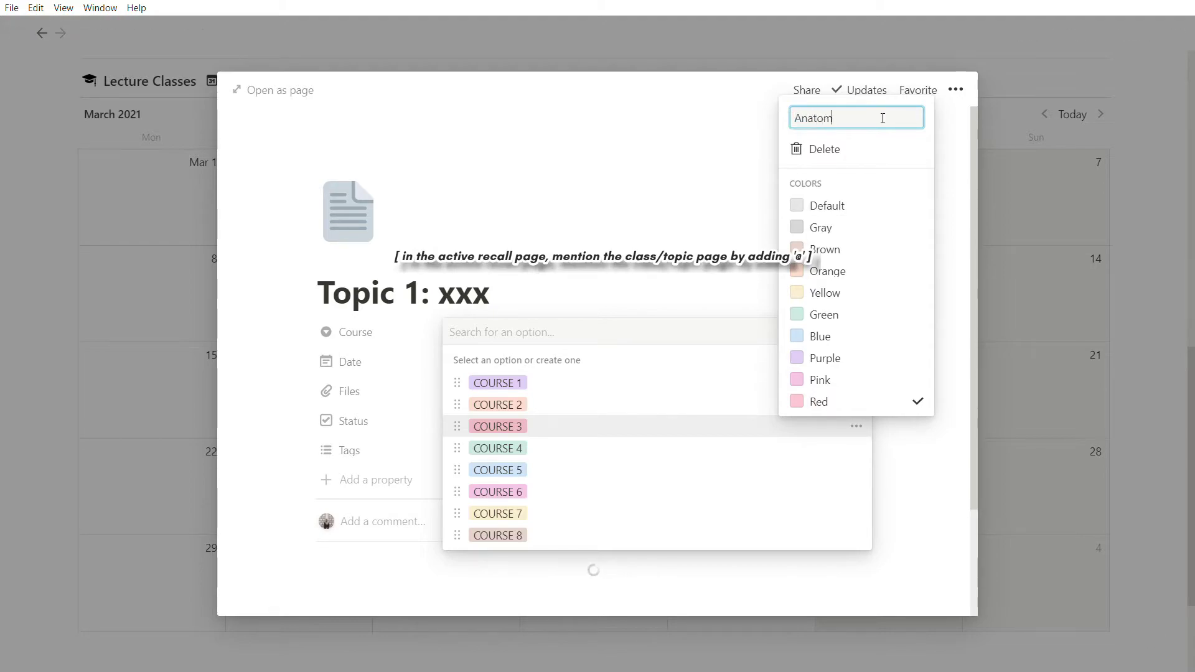
pyautogui.press('Escape')
pyautogui.press('Escape')
pyautogui.press('Escape')
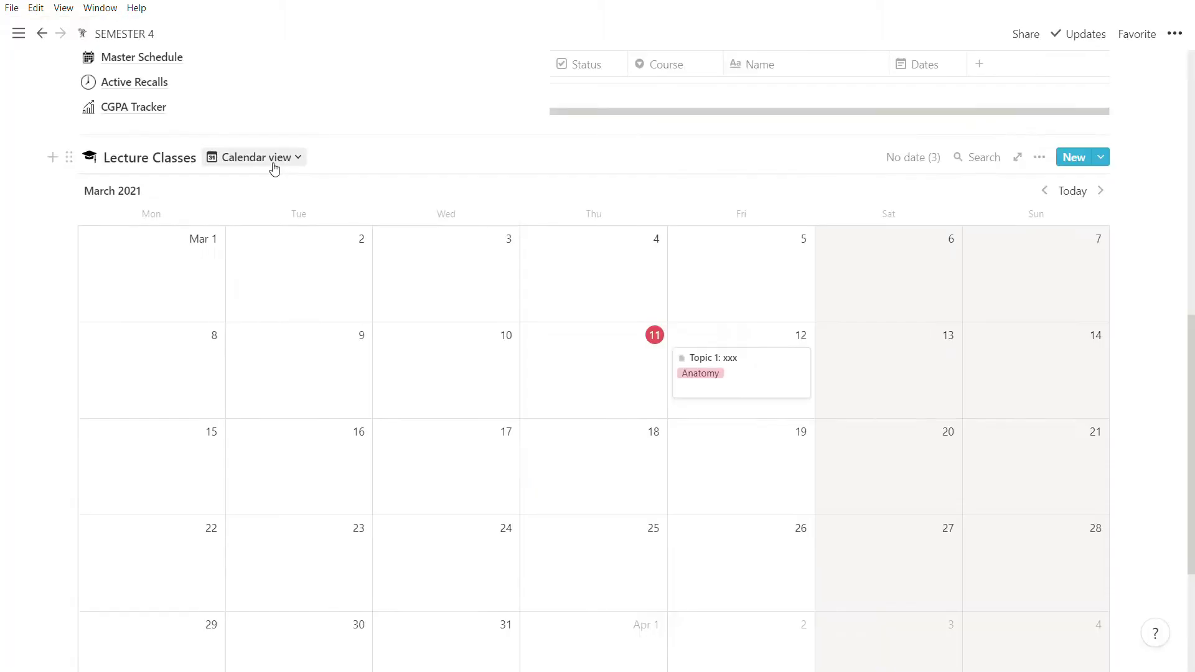
pyautogui.click(271, 159)
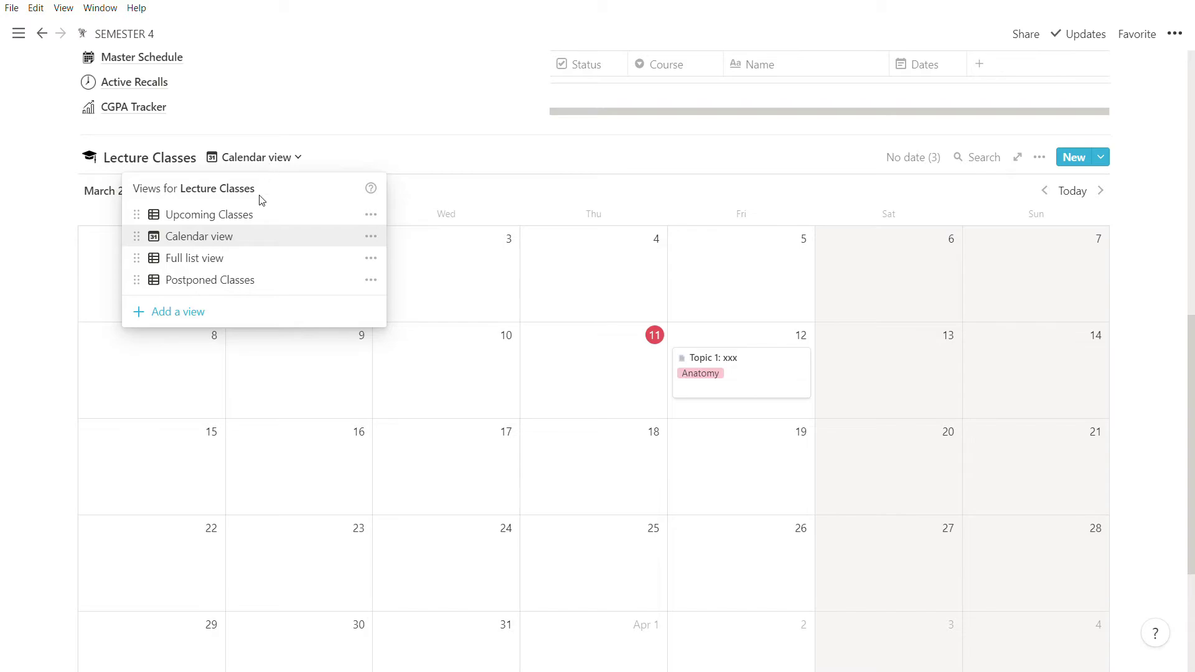
pyautogui.click(259, 224)
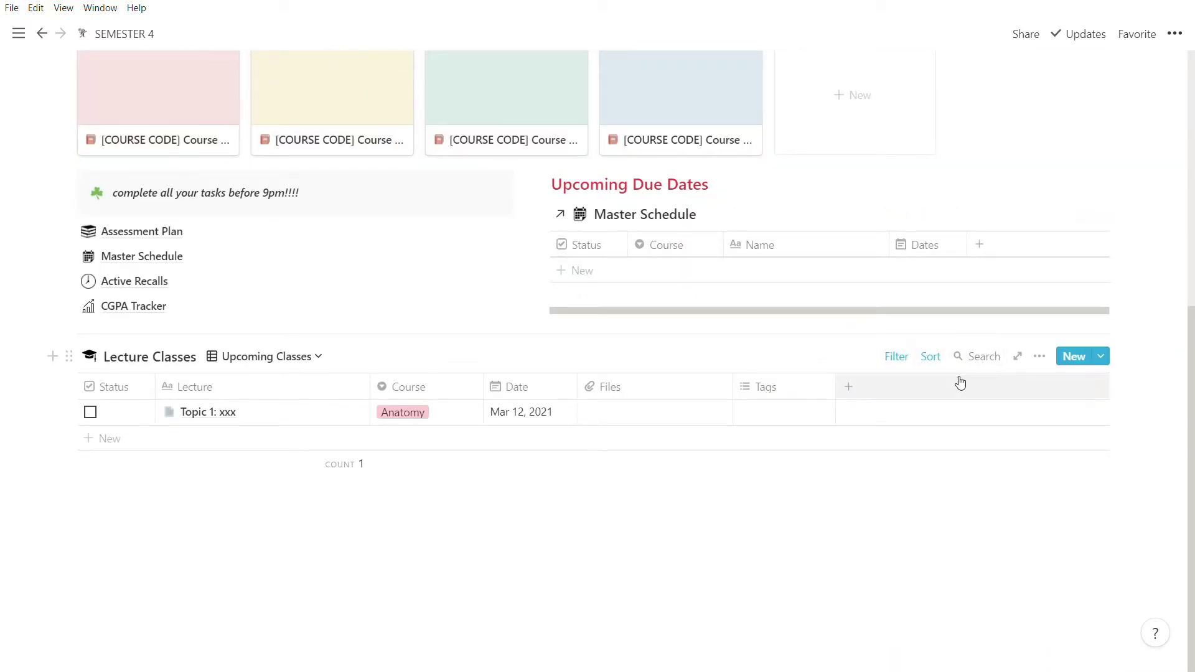
pyautogui.click(898, 364)
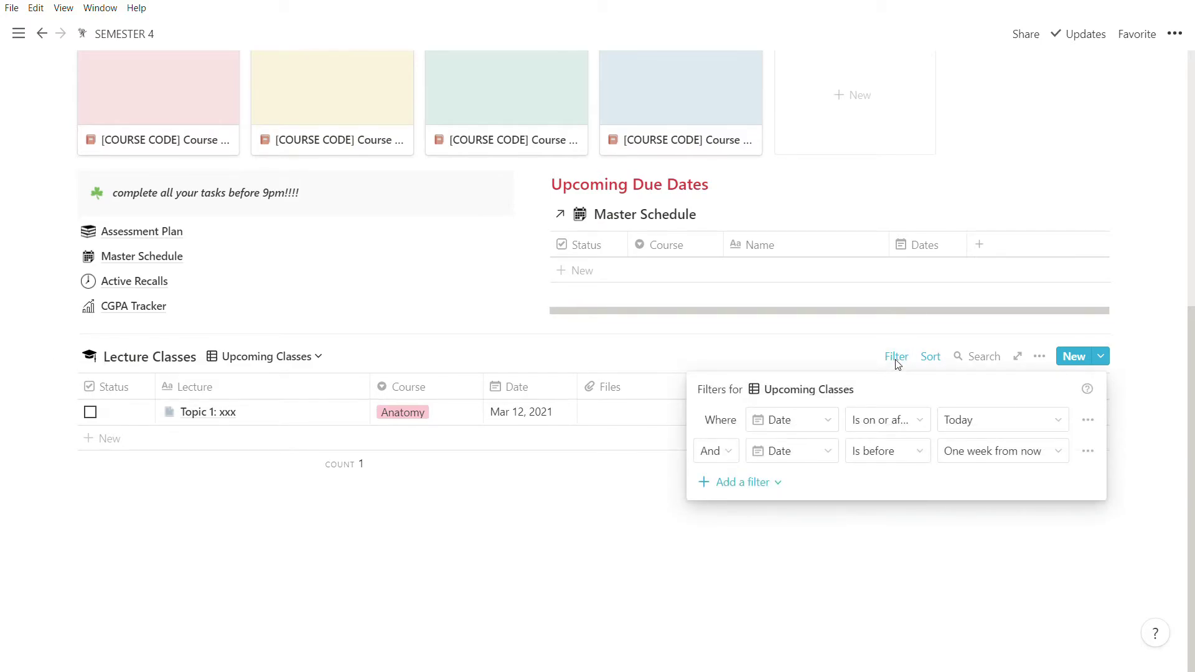
pyautogui.click(268, 356)
pyautogui.click(259, 464)
pyautogui.click(249, 358)
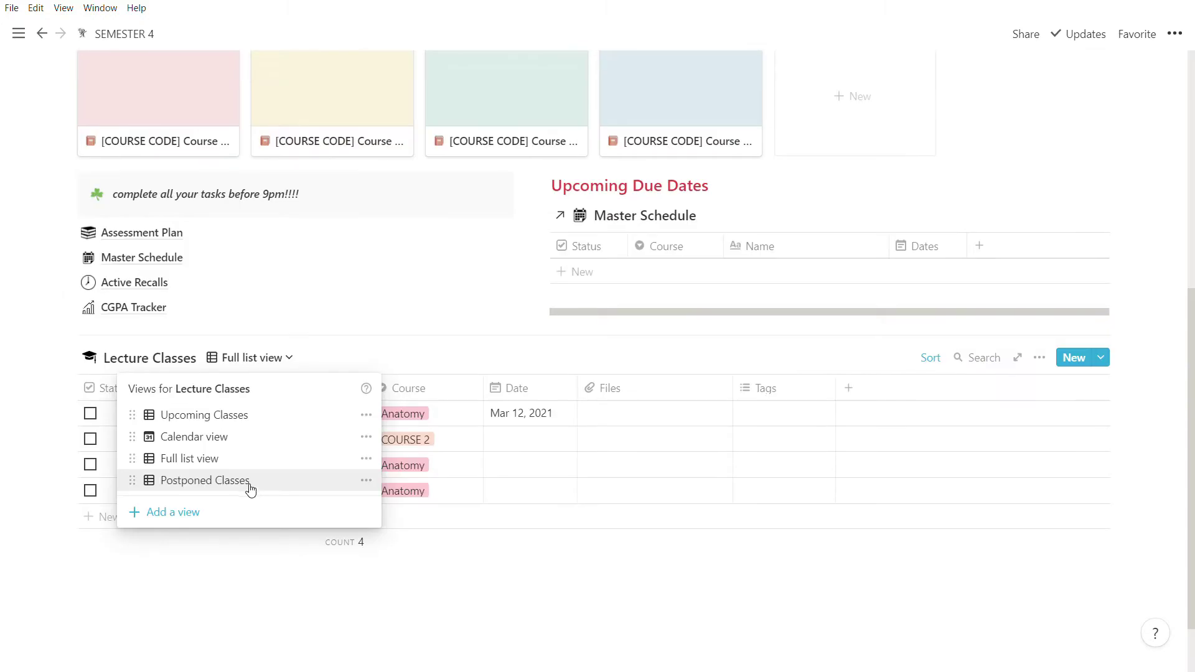
pyautogui.click(250, 489)
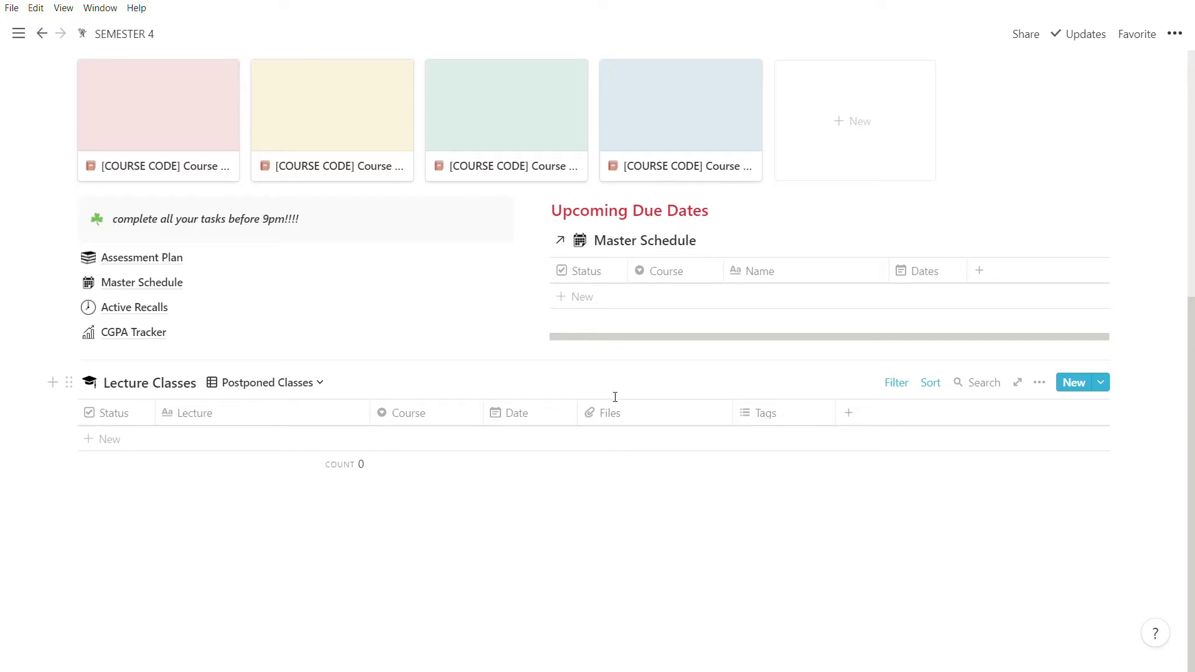
pyautogui.click(316, 384)
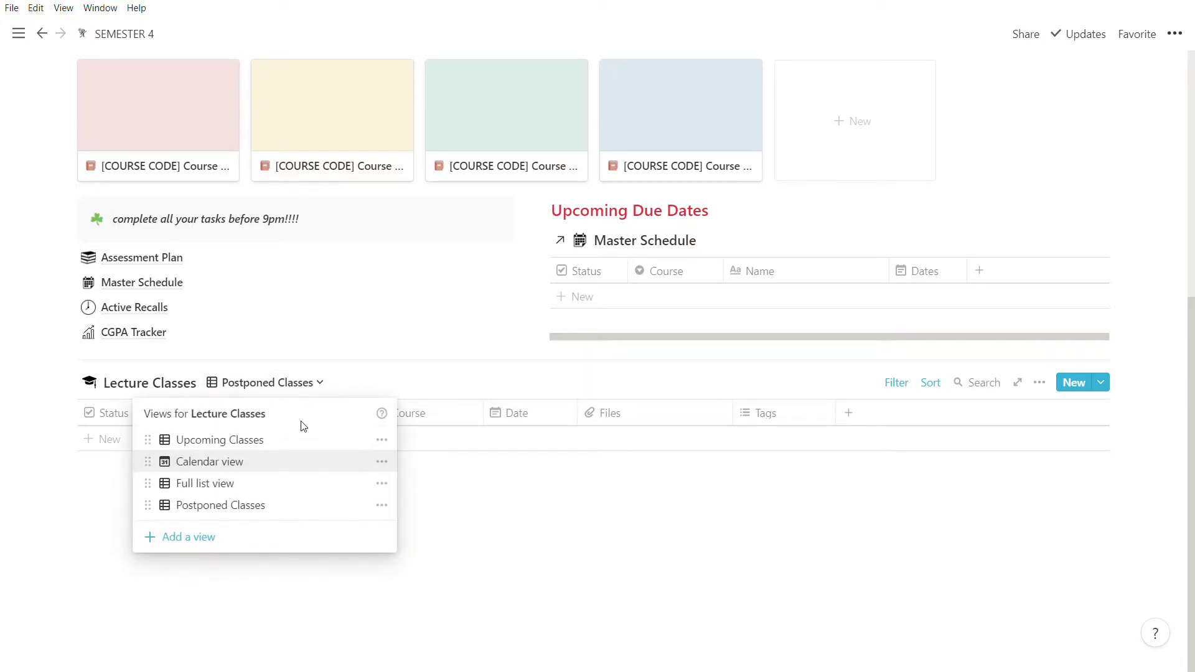
pyautogui.click(302, 442)
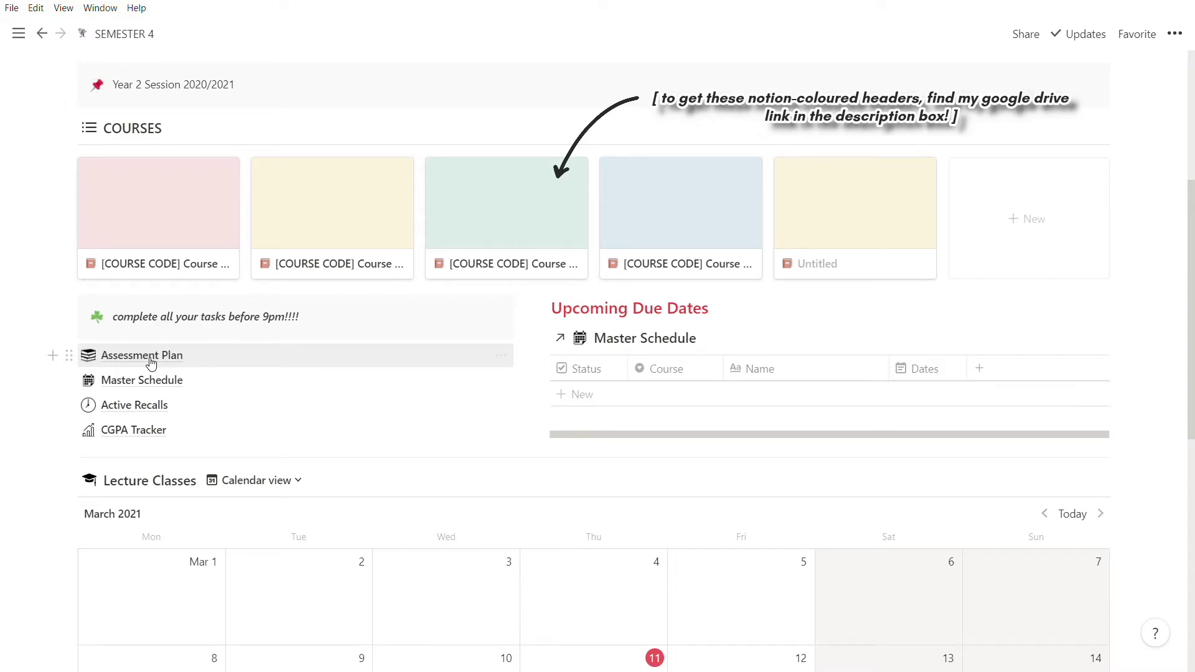
# - Open the first course page as a full page and give it a brain emoji icon
pyautogui.click(163, 242)
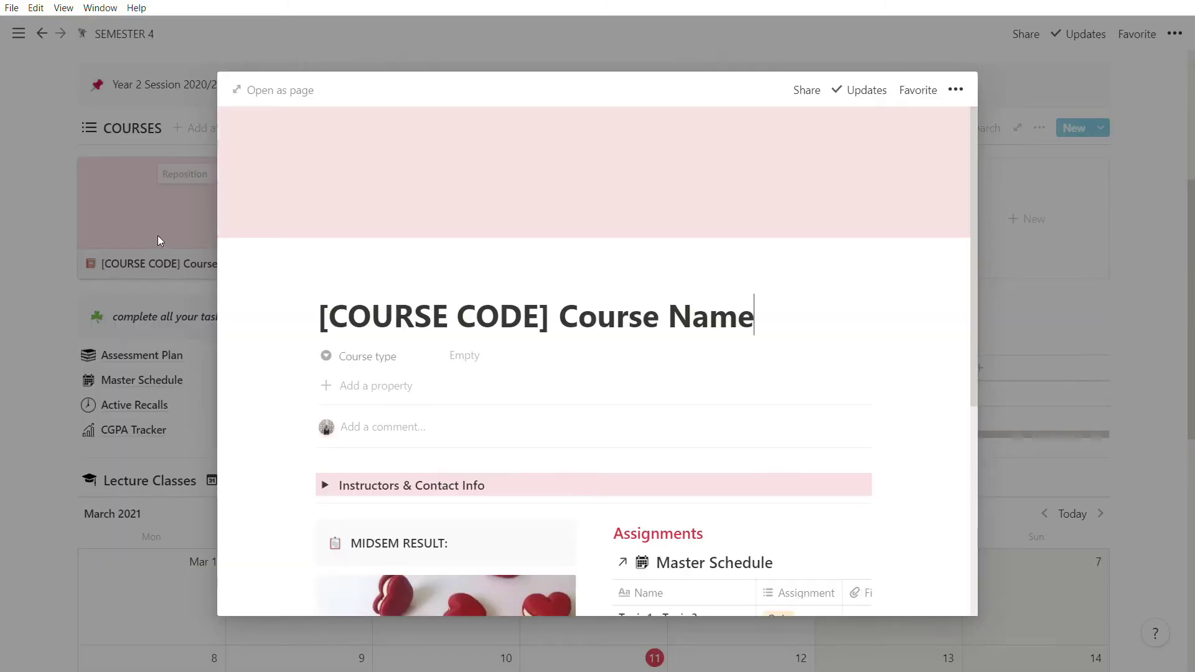
pyautogui.click(269, 91)
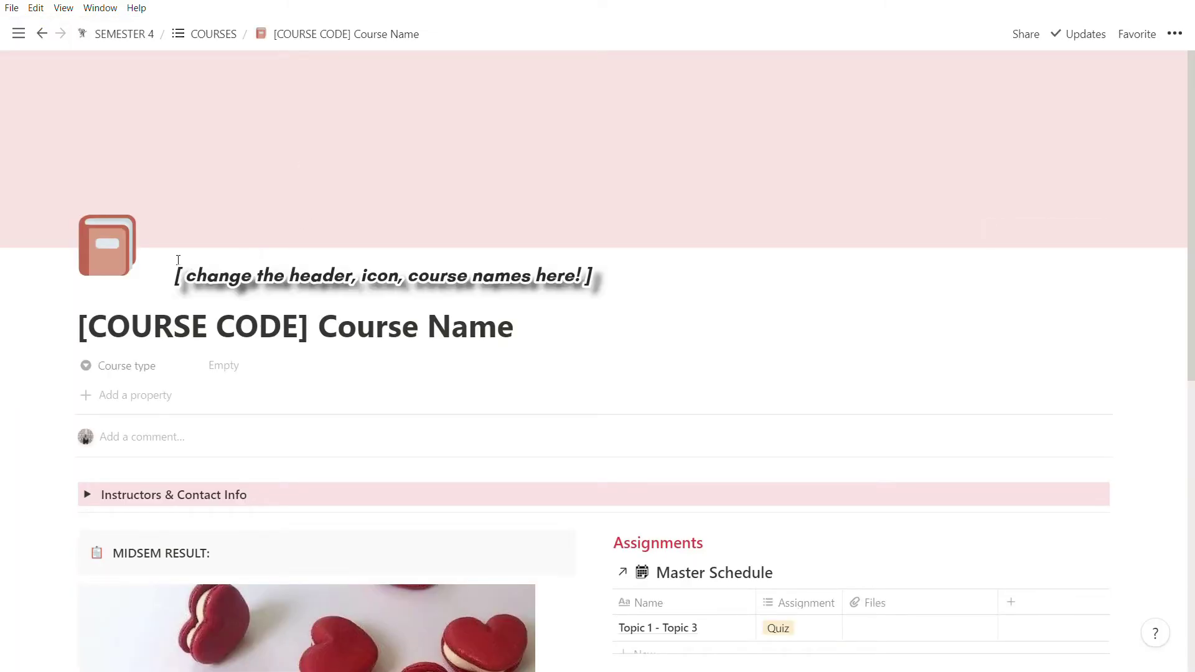
pyautogui.click(103, 249)
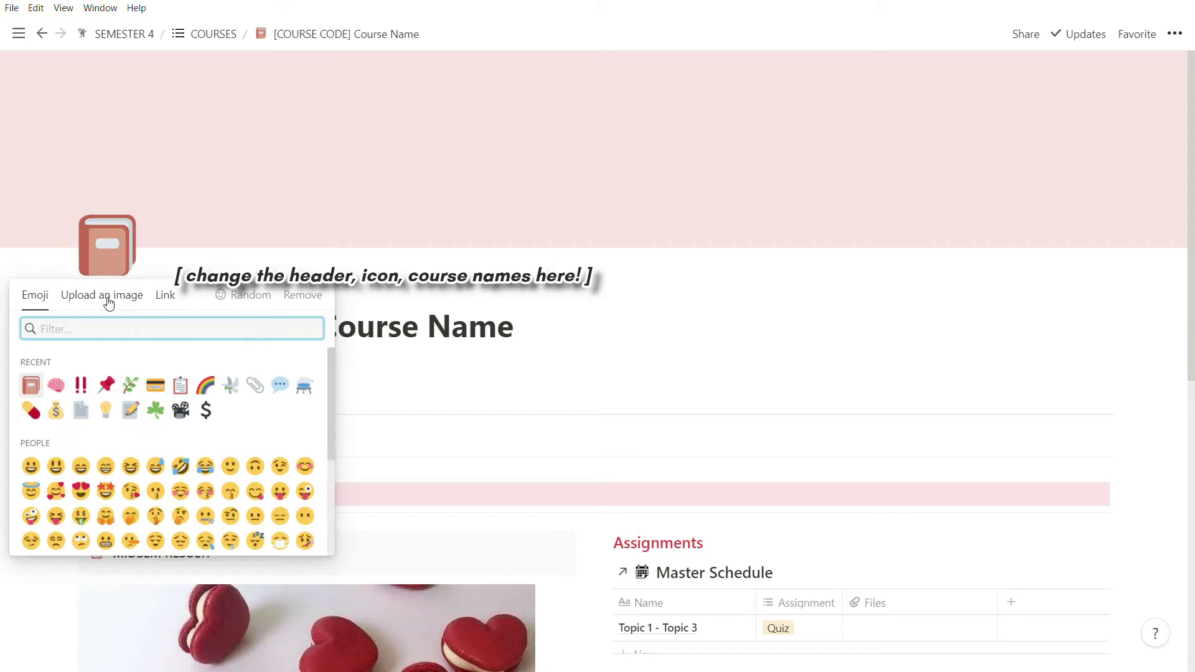
pyautogui.click(56, 384)
# - Retitle the course page to '[1234] Anatomy'
pyautogui.click(299, 327)
pyautogui.moveTo(301, 330); pyautogui.dragTo(91, 333)
pyautogui.write('1234')
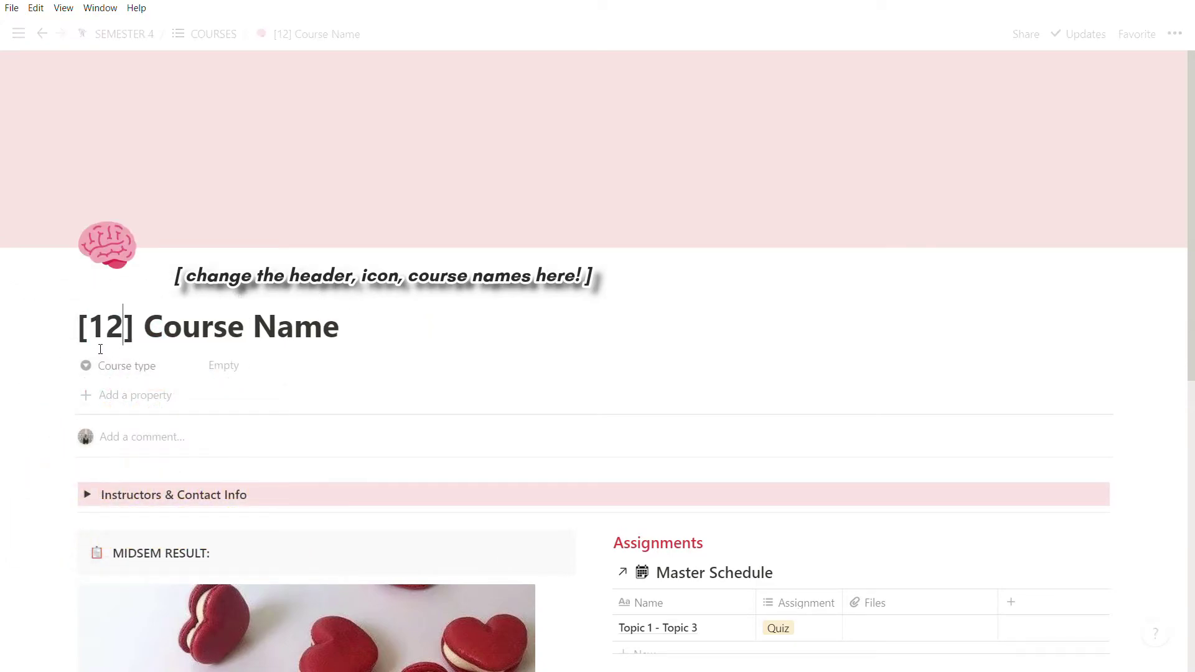
pyautogui.moveTo(180, 328); pyautogui.dragTo(383, 335)
pyautogui.write('Anatomy')
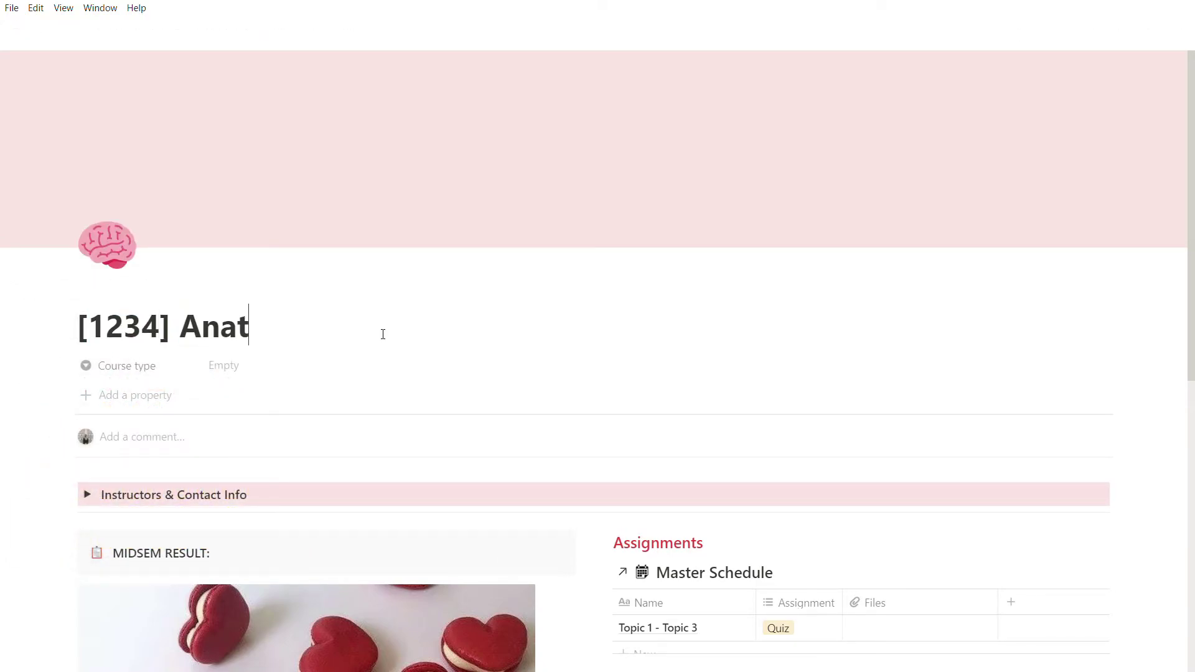
# - Set Course type to Core and briefly expand then collapse Instructors & Contact Info
pyautogui.scroll(-1, 382, 336)
pyautogui.click(310, 293)
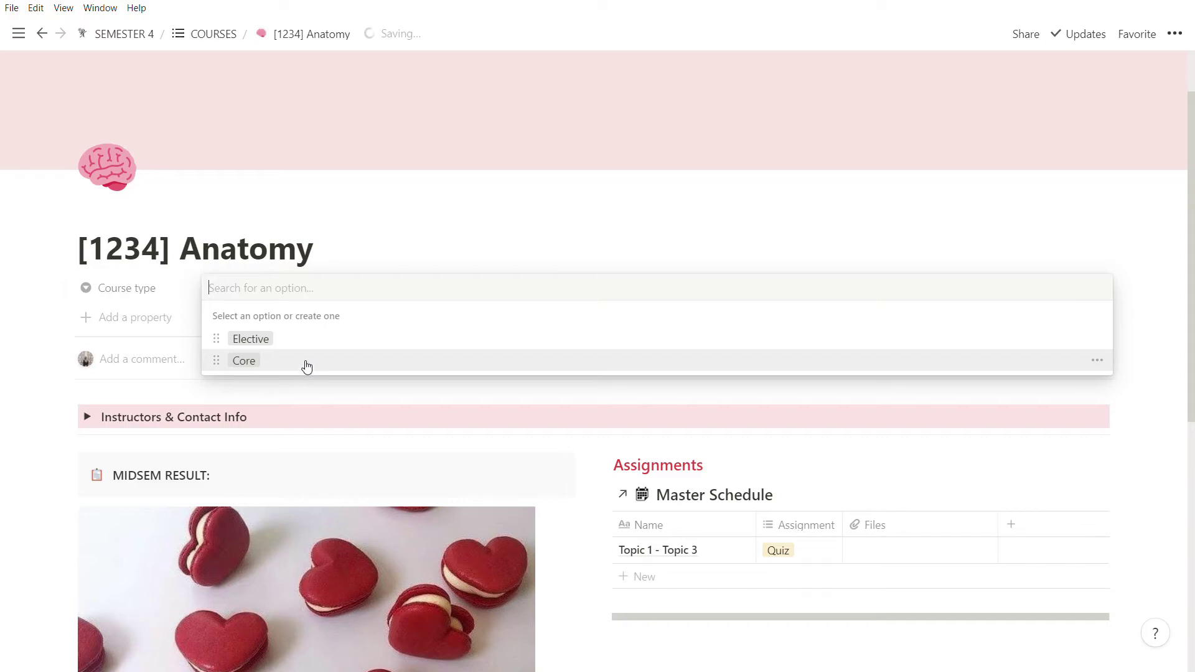
pyautogui.click(305, 367)
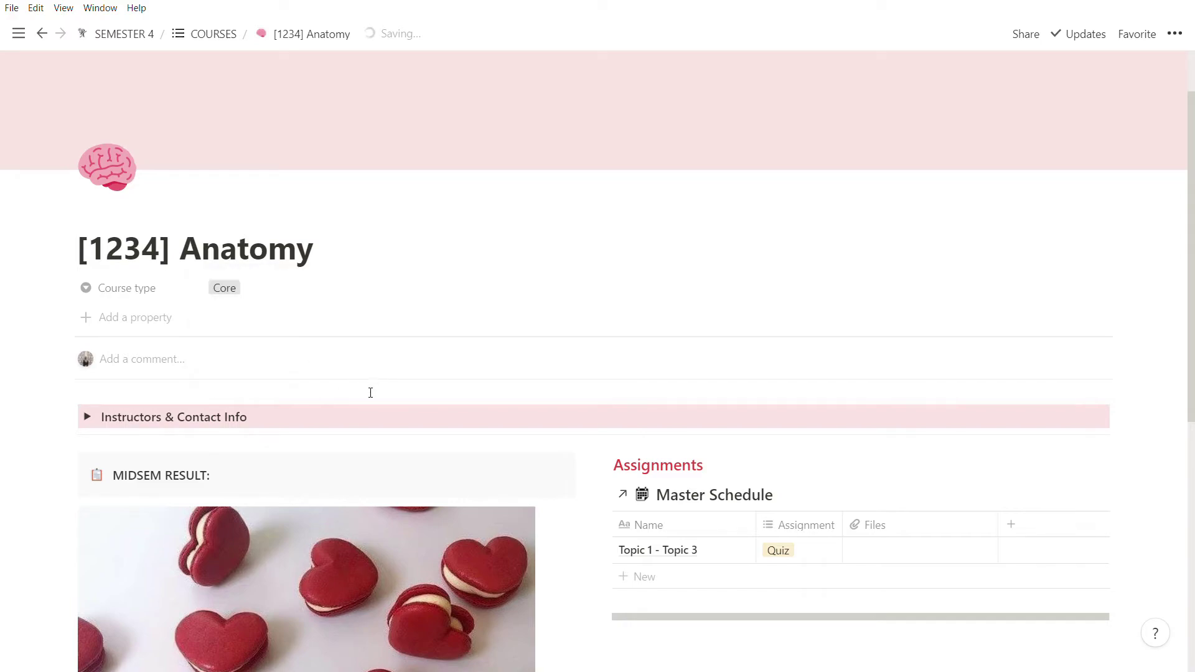
pyautogui.click(89, 418)
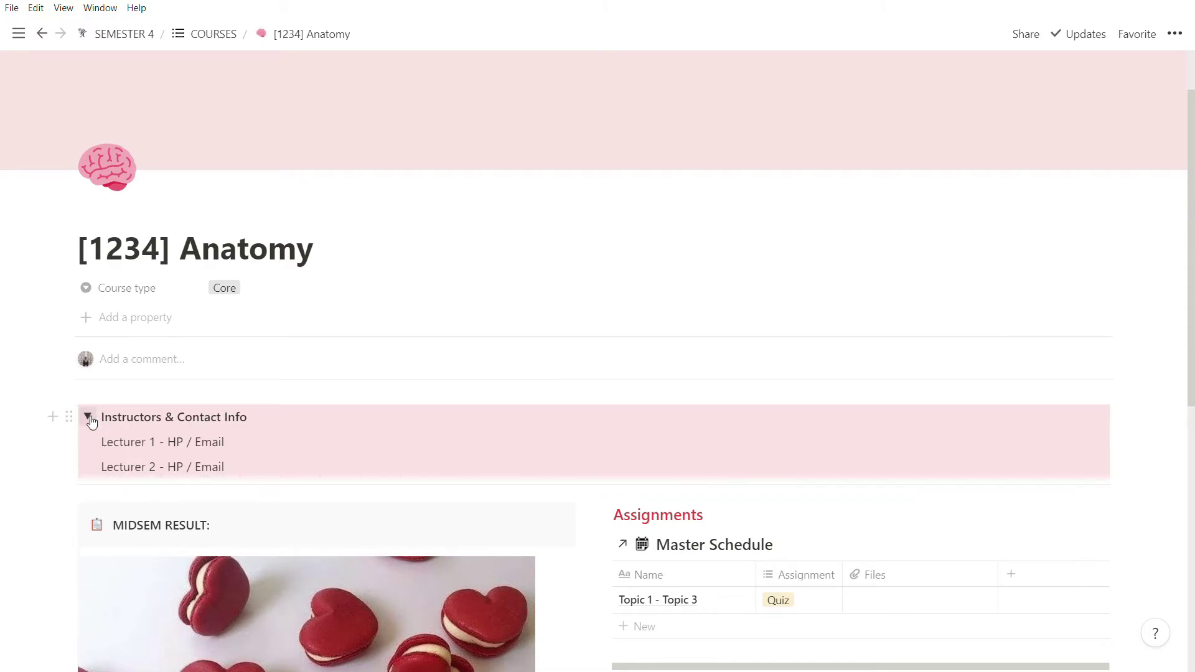
pyautogui.click(88, 417)
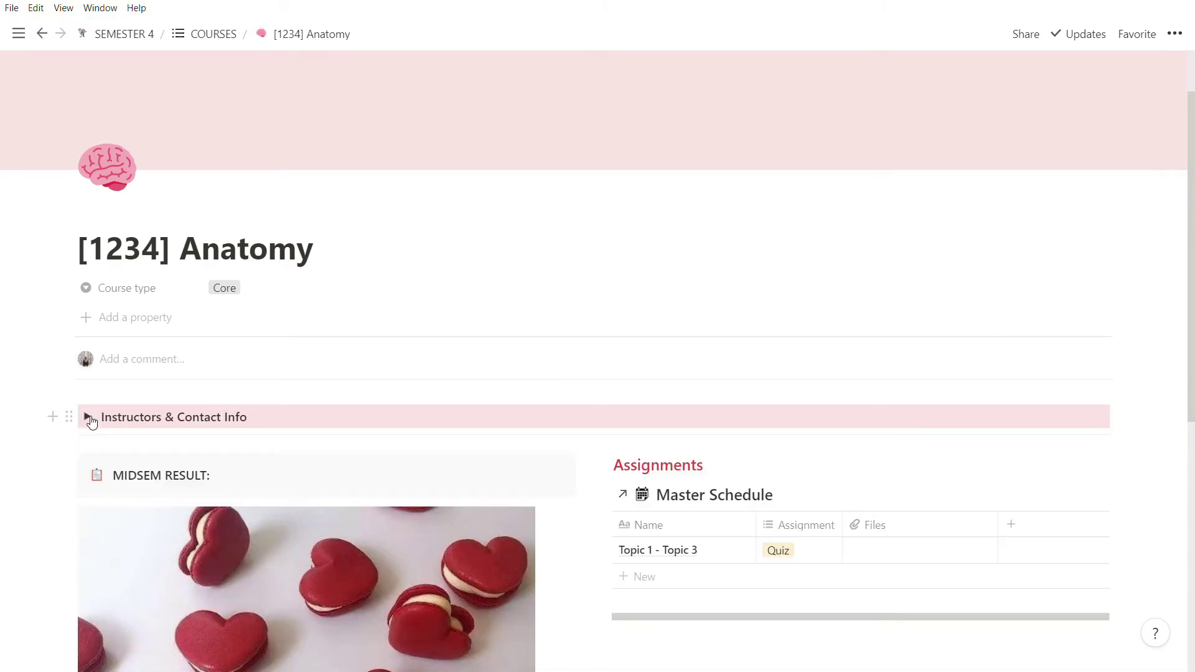
# - Bring up the Replace image options for the macaron photo below MIDSEM RESULT
pyautogui.scroll(-1, 667, 447)
pyautogui.scroll(-1, 667, 447)
pyautogui.click(314, 325)
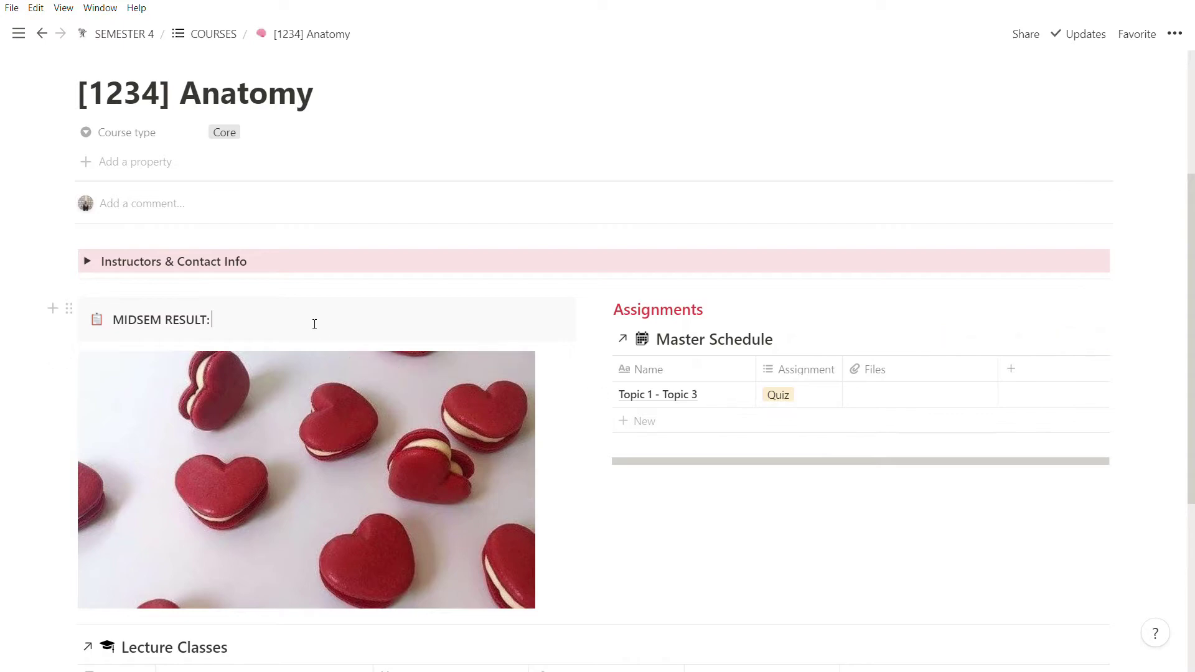
pyautogui.write('A')
pyautogui.press('BackSpace')
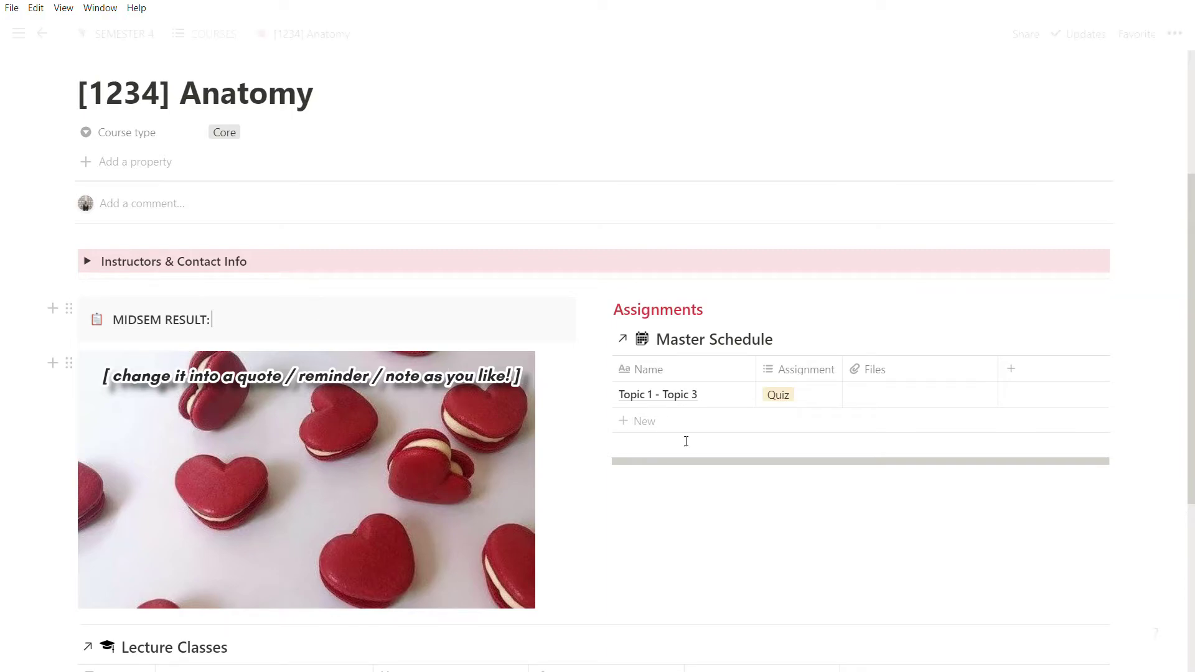
pyautogui.scroll(-1, 662, 383)
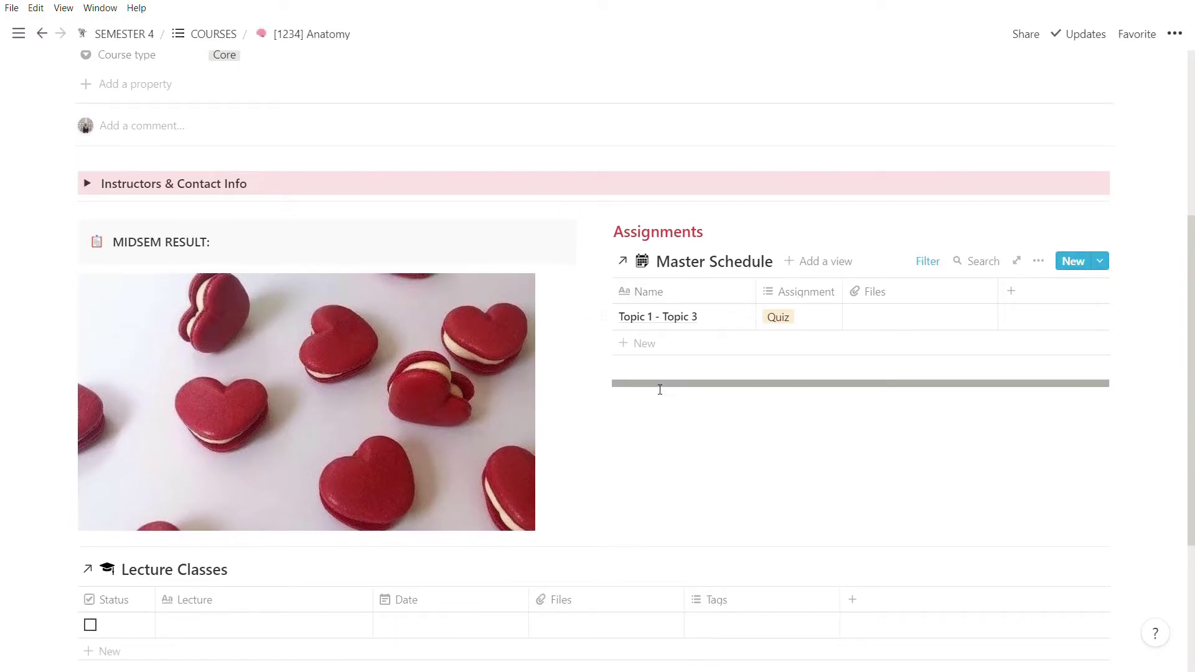
pyautogui.rightClick(418, 378)
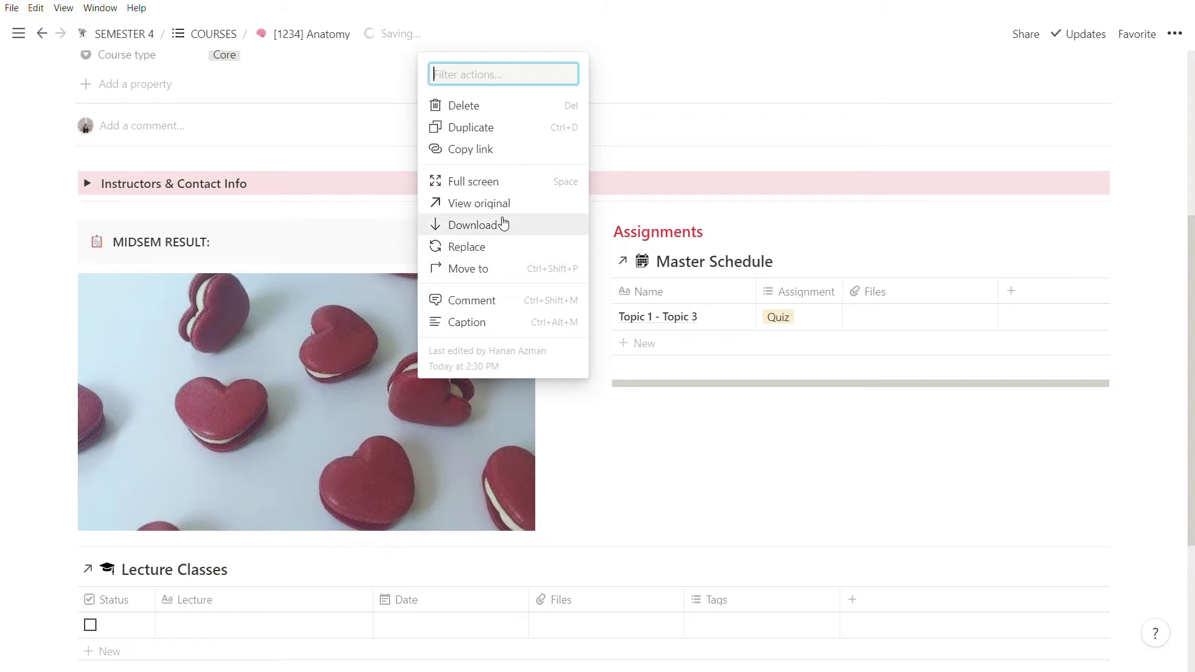
pyautogui.click(505, 247)
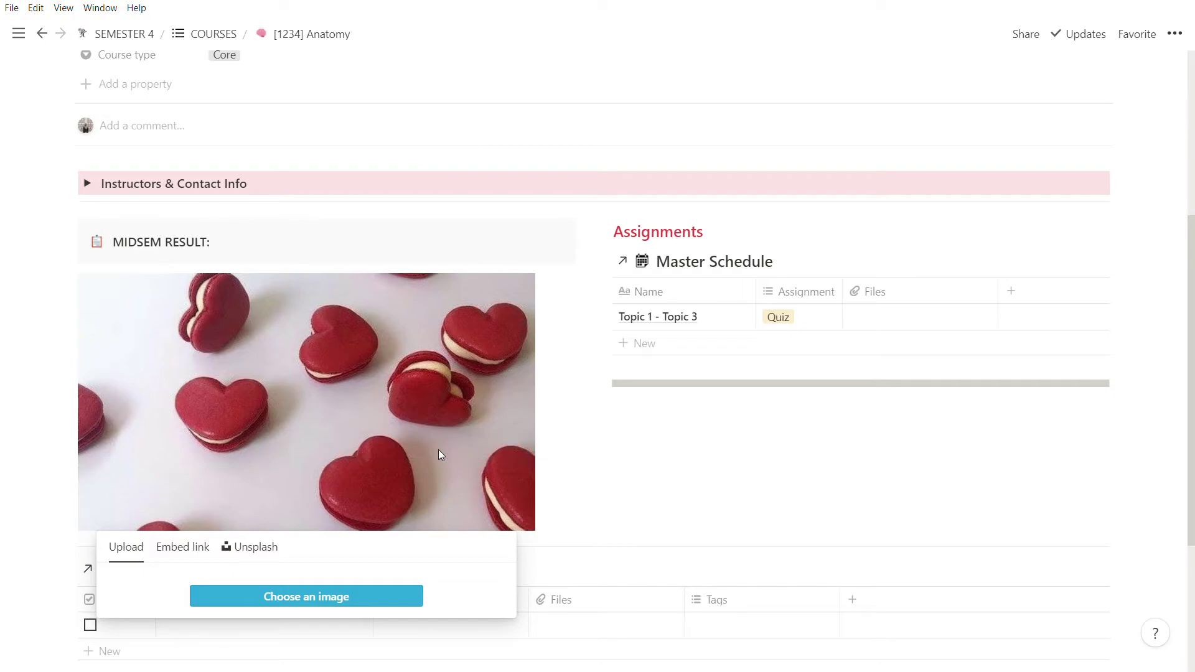
# - Check the Master Schedule filter (Course is Anatomy), then open the empty Lecture Classes row as a page
pyautogui.click(438, 450)
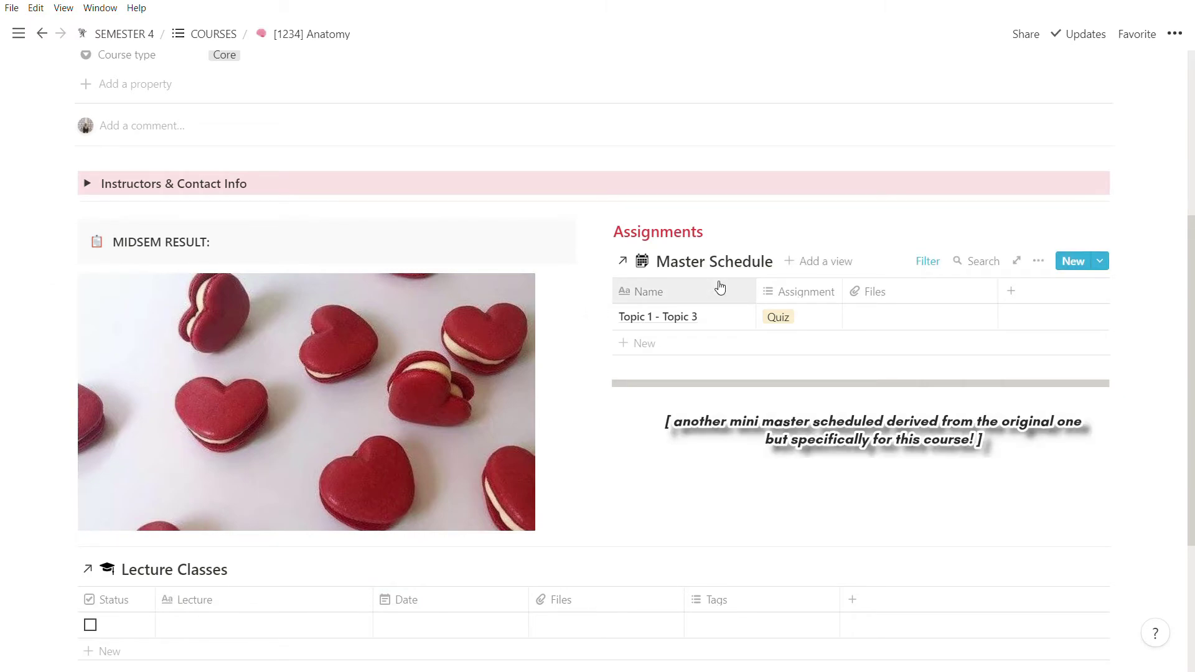
pyautogui.click(928, 261)
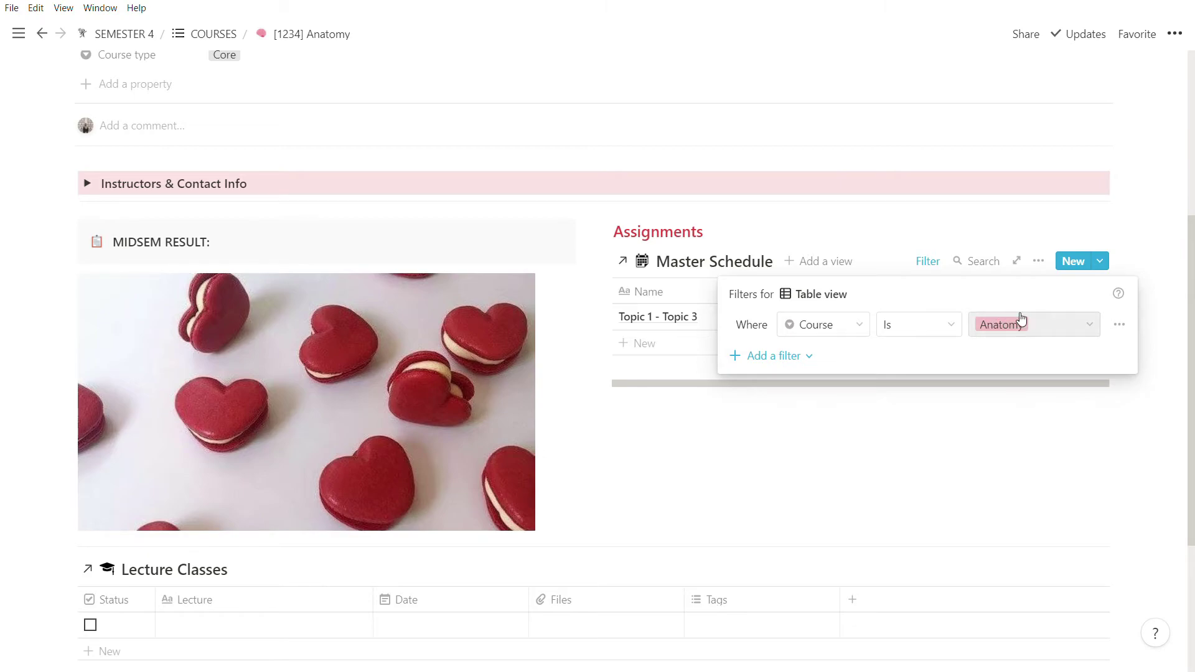
pyautogui.click(678, 381)
pyautogui.scroll(-3, 630, 386)
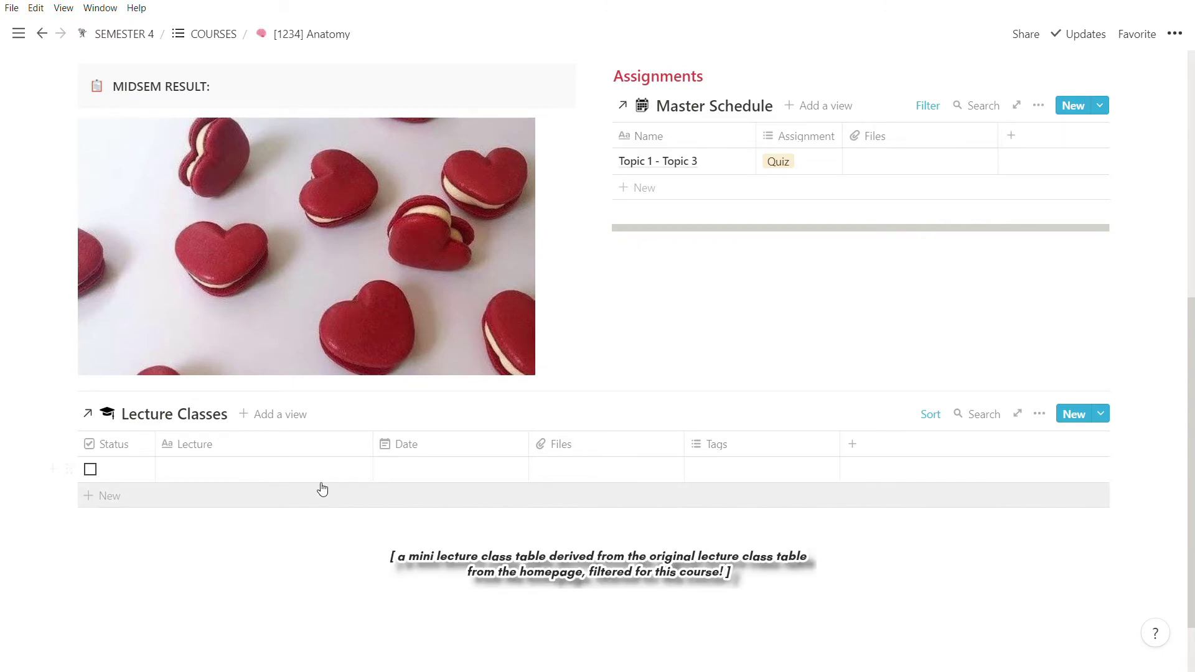
pyautogui.click(342, 470)
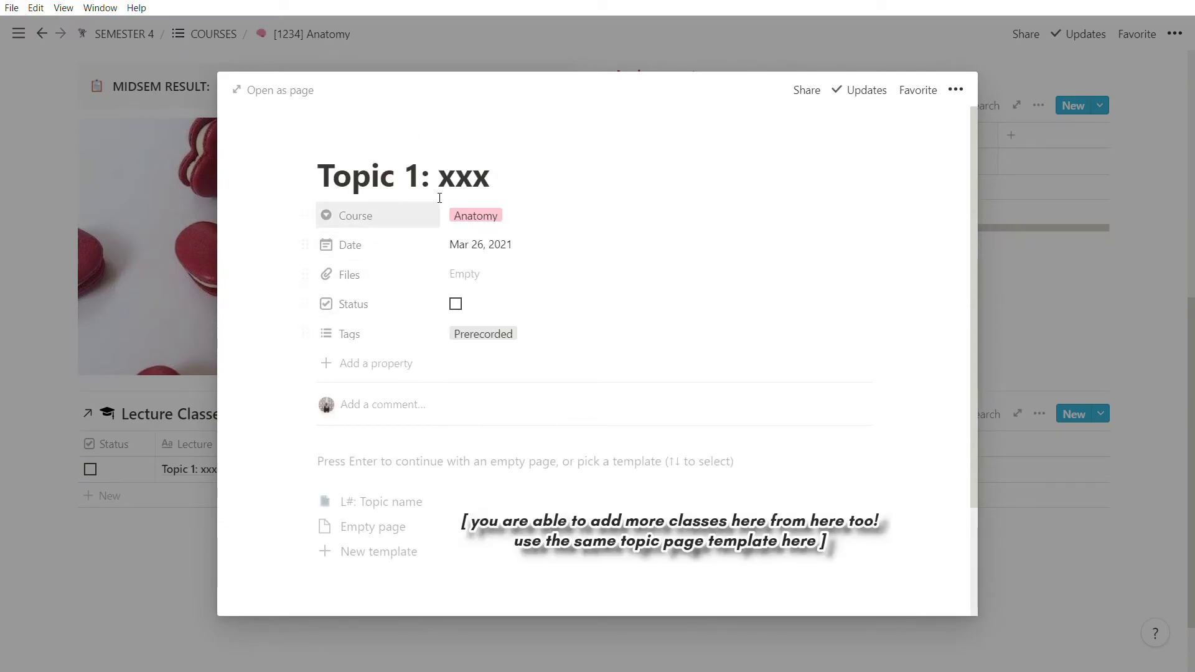
# - Apply the L#: Topic name template and add a 'Question 3' active recall toggle
pyautogui.click(382, 508)
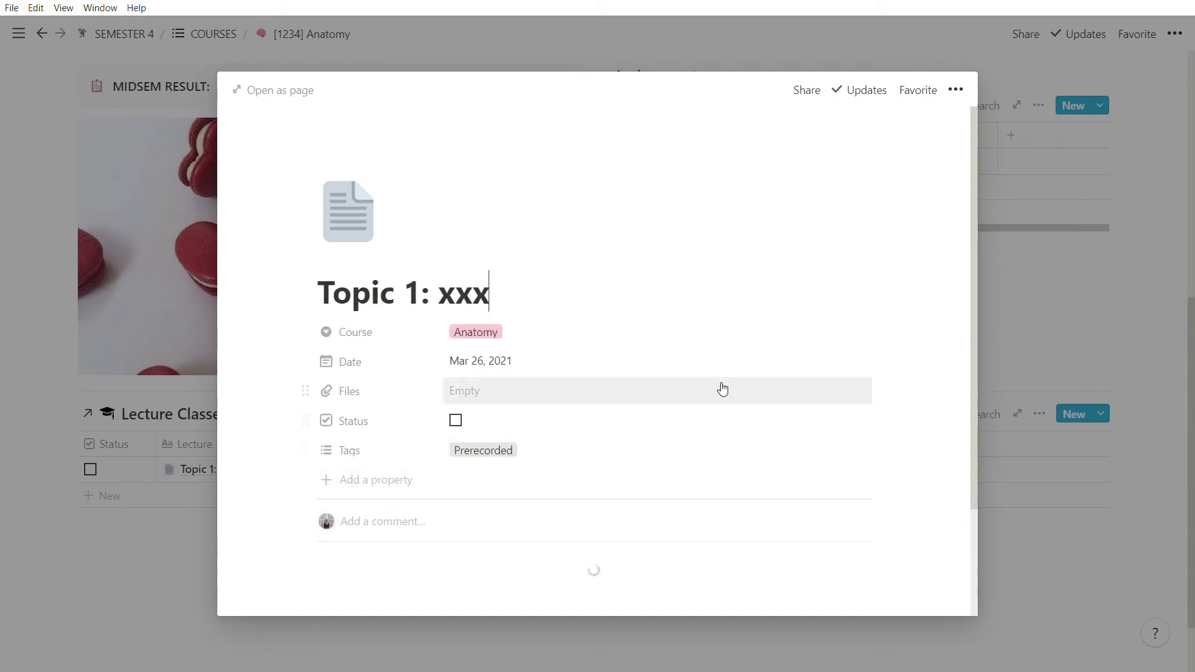
pyautogui.scroll(-3, 592, 366)
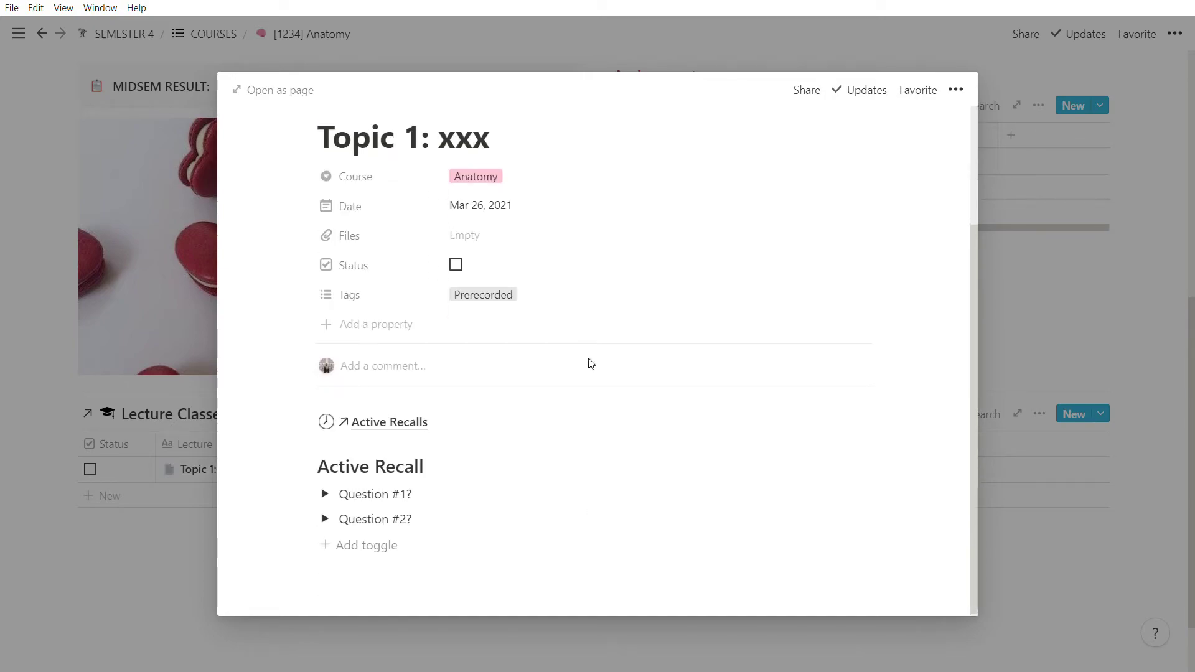
pyautogui.click(381, 549)
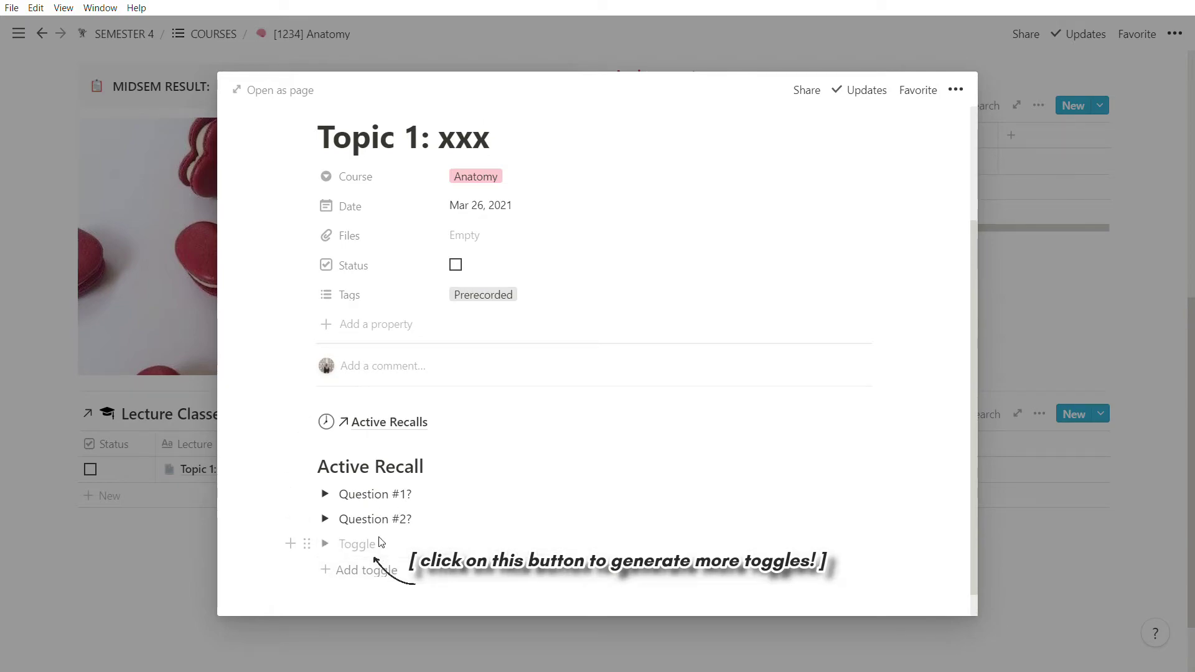
pyautogui.write('Question 3')
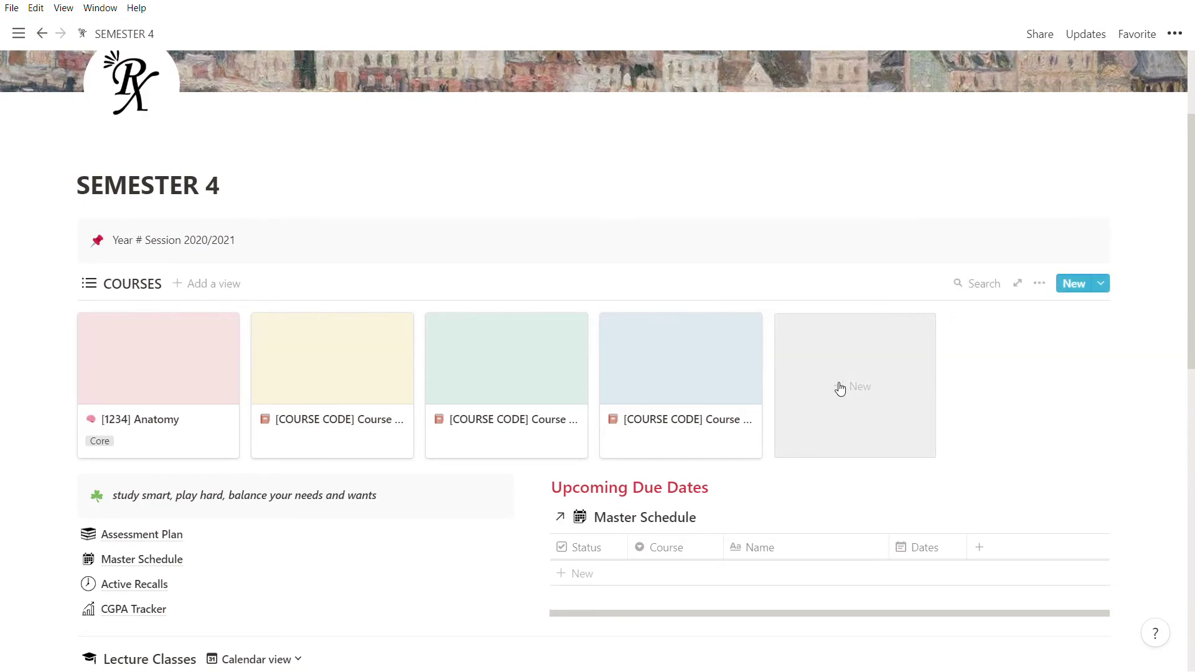
# - Create a COURSES page from the [COURSE CODE] Course Name template titled '[2345] Rx stuffs'
pyautogui.click(844, 387)
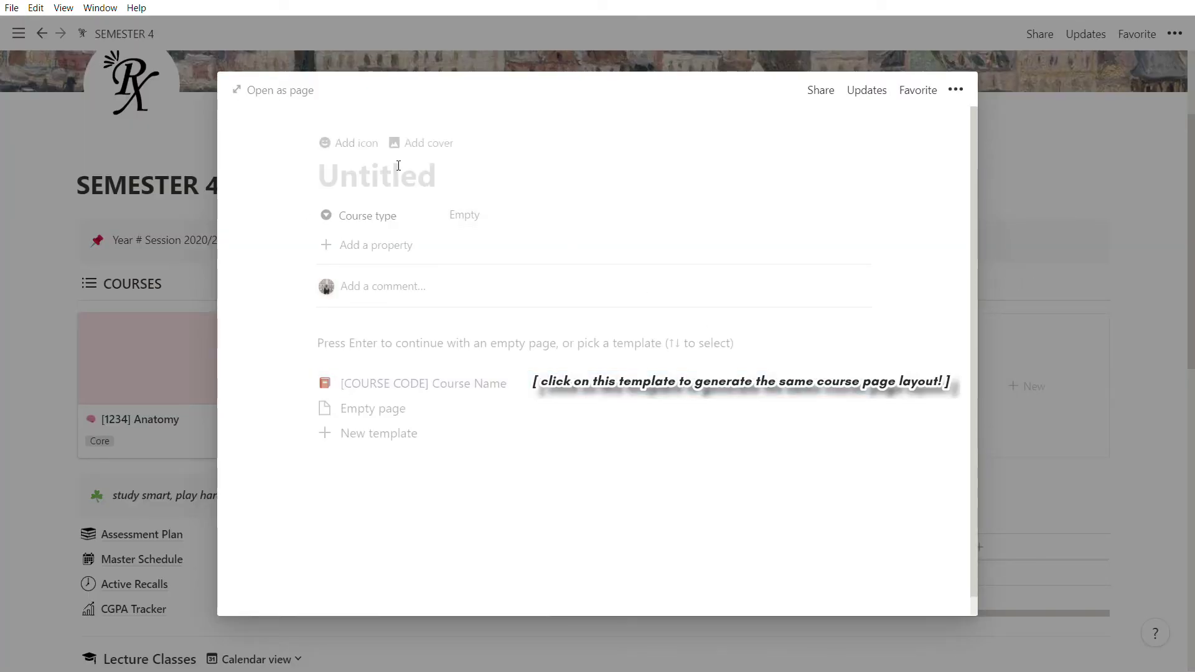
pyautogui.click(460, 391)
pyautogui.write('[2345] Rx stuffs')
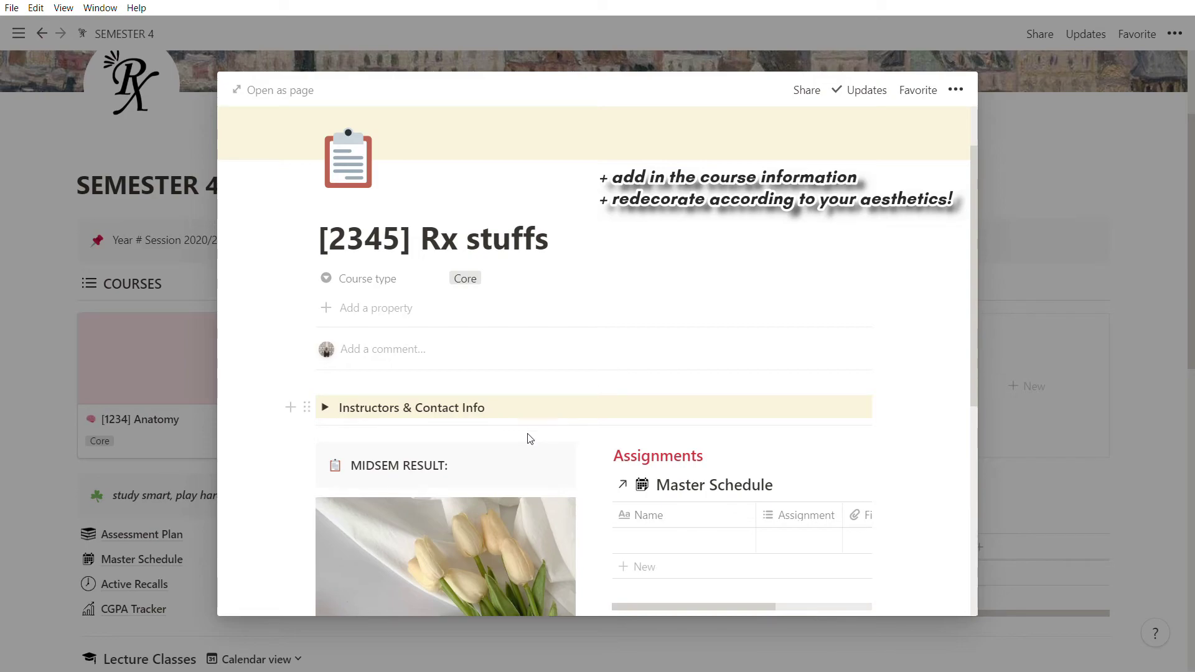
# - Create a 'Medical abbreviation' lecture on Mar 22 from the L#: Topic name template
pyautogui.scroll(-2, 530, 435)
pyautogui.press('Escape')
pyautogui.scroll(-6, 688, 390)
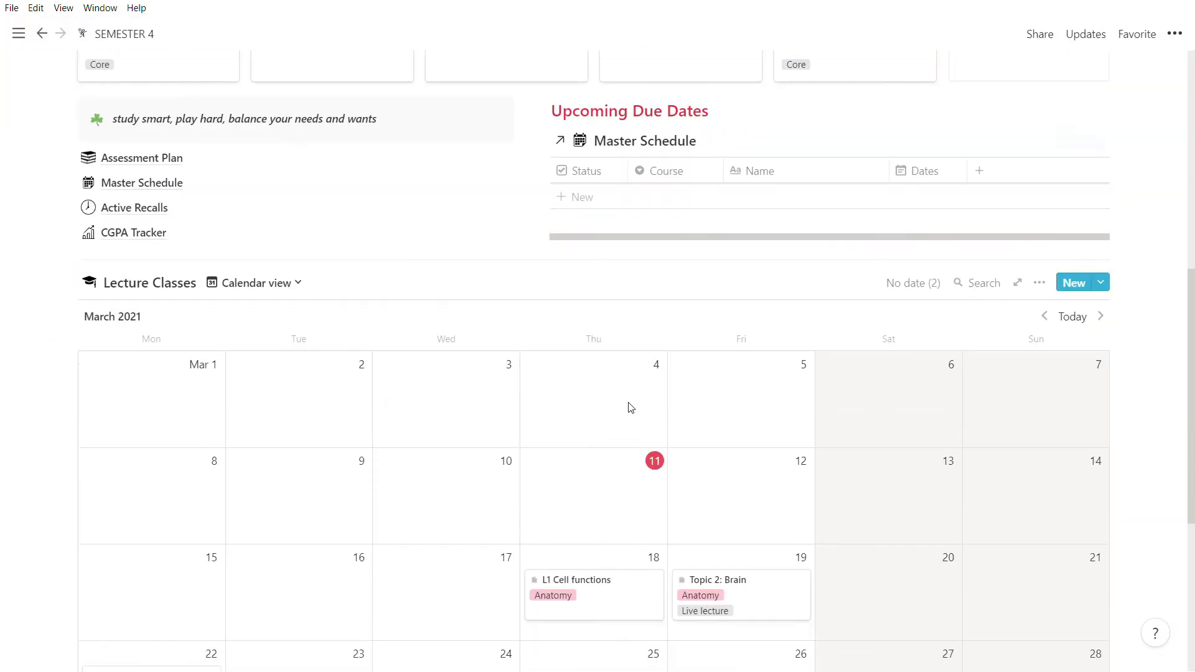
pyautogui.scroll(-4, 630, 408)
pyautogui.click(91, 408)
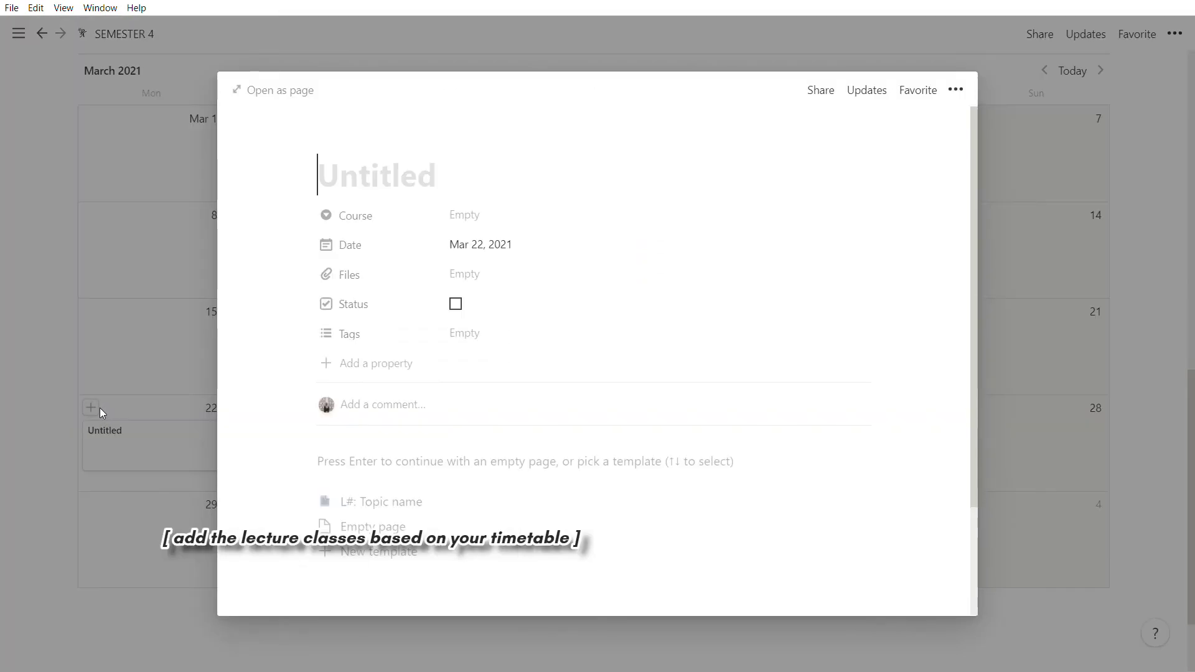
pyautogui.click(429, 506)
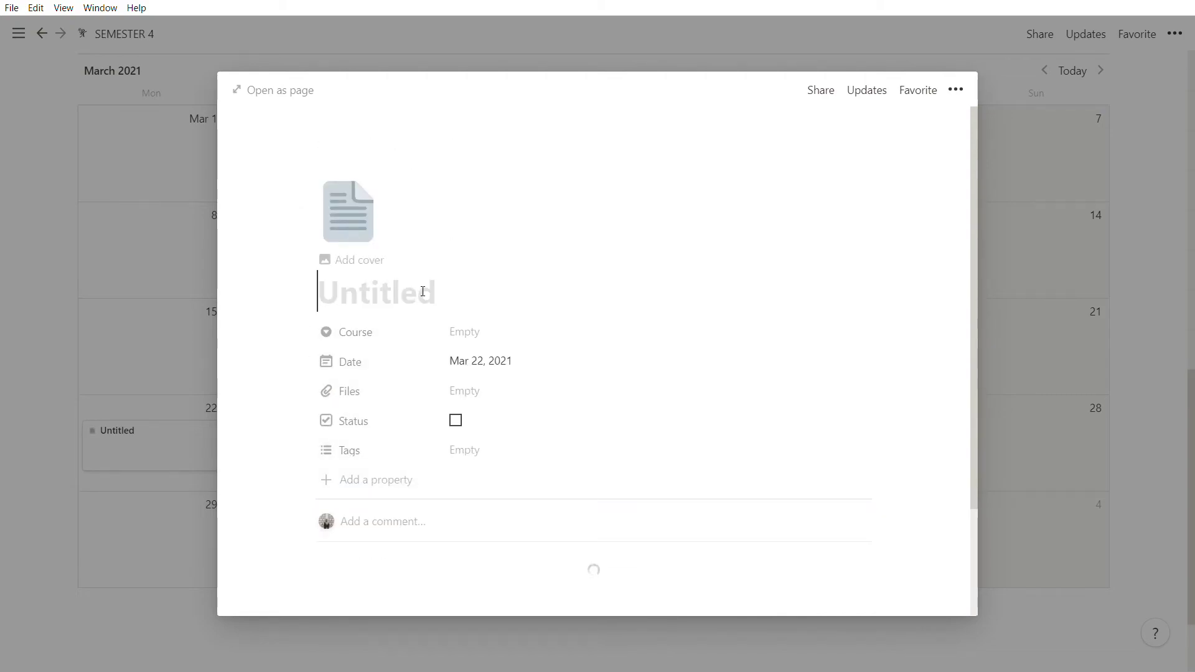
pyautogui.write('Medical abbre')
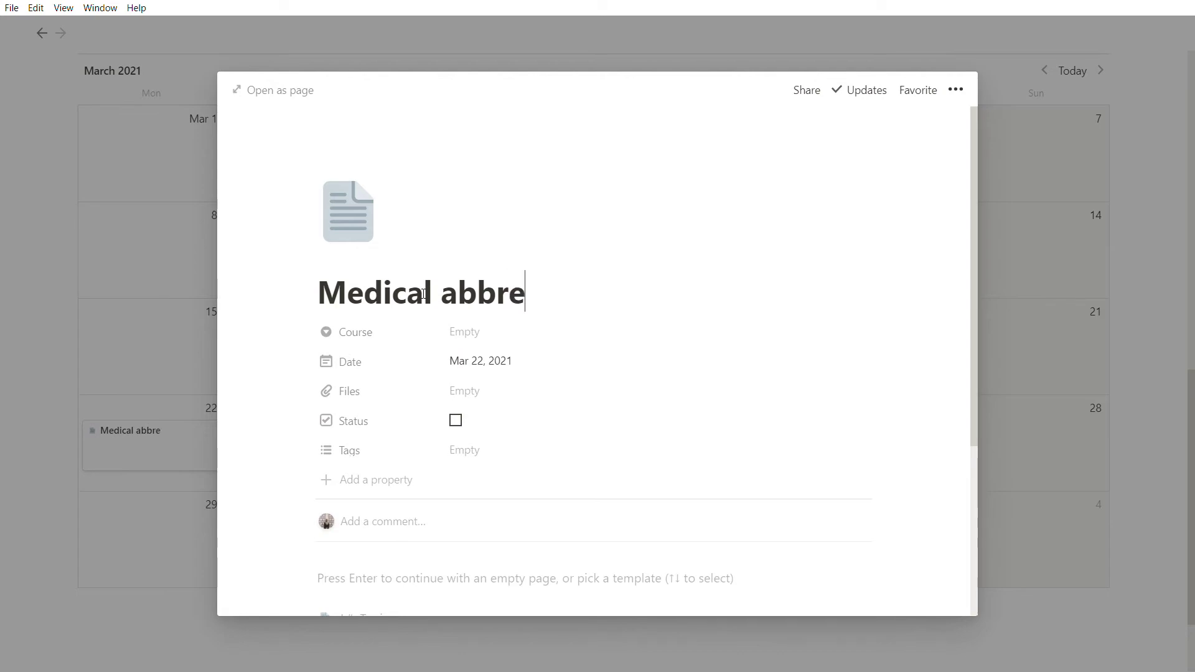
pyautogui.write('viation')
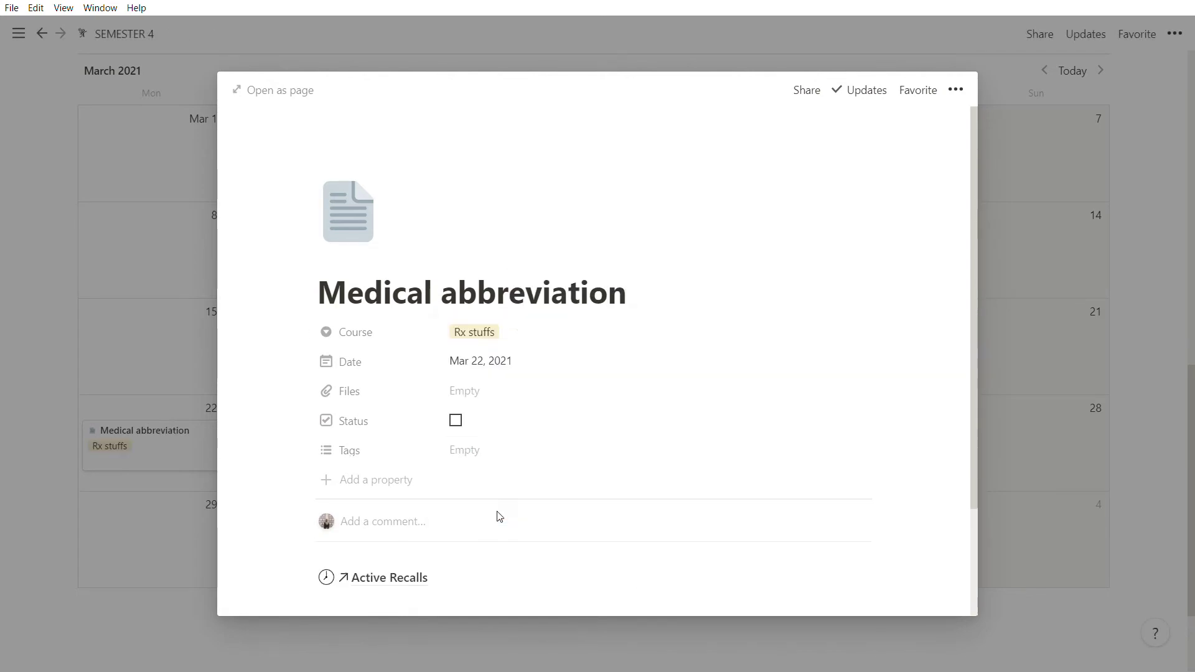
# - Tag the Medical abbreviation lecture as Live lecture
pyautogui.click(498, 392)
pyautogui.scroll(-1, 529, 375)
pyautogui.click(529, 375)
pyautogui.click(503, 445)
pyautogui.click(755, 226)
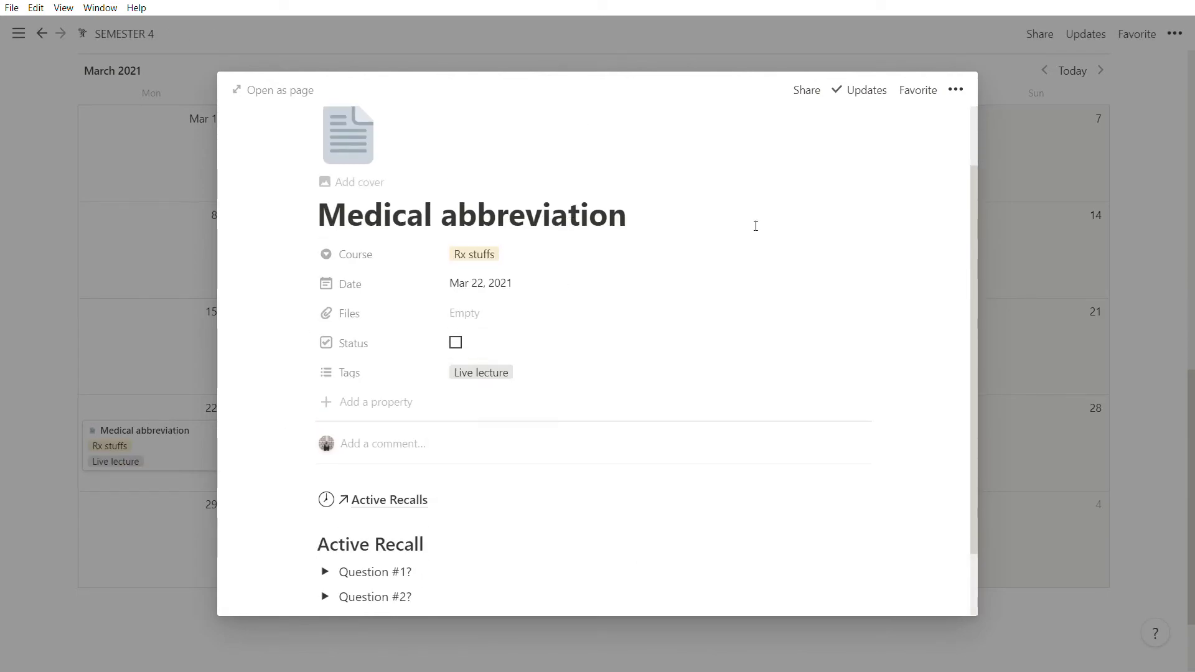
# - Open the [2345] Rx stuffs course page and scroll to the Medical abbreviation row in Lecture Classes
pyautogui.click(1091, 272)
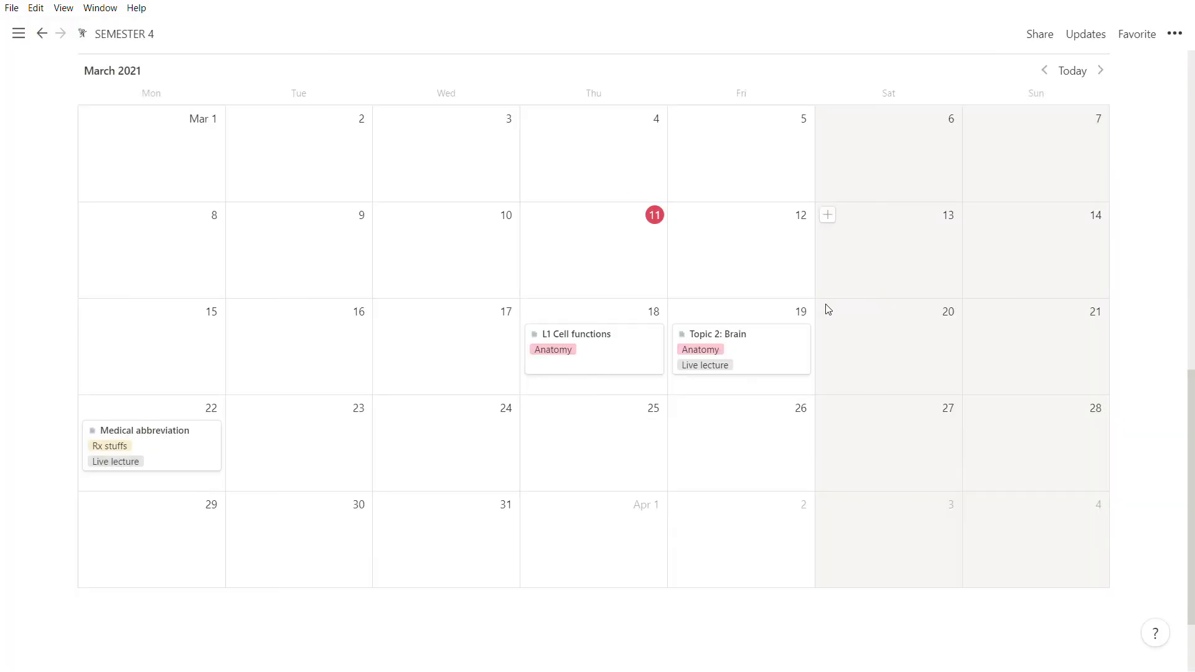
pyautogui.scroll(8, 544, 346)
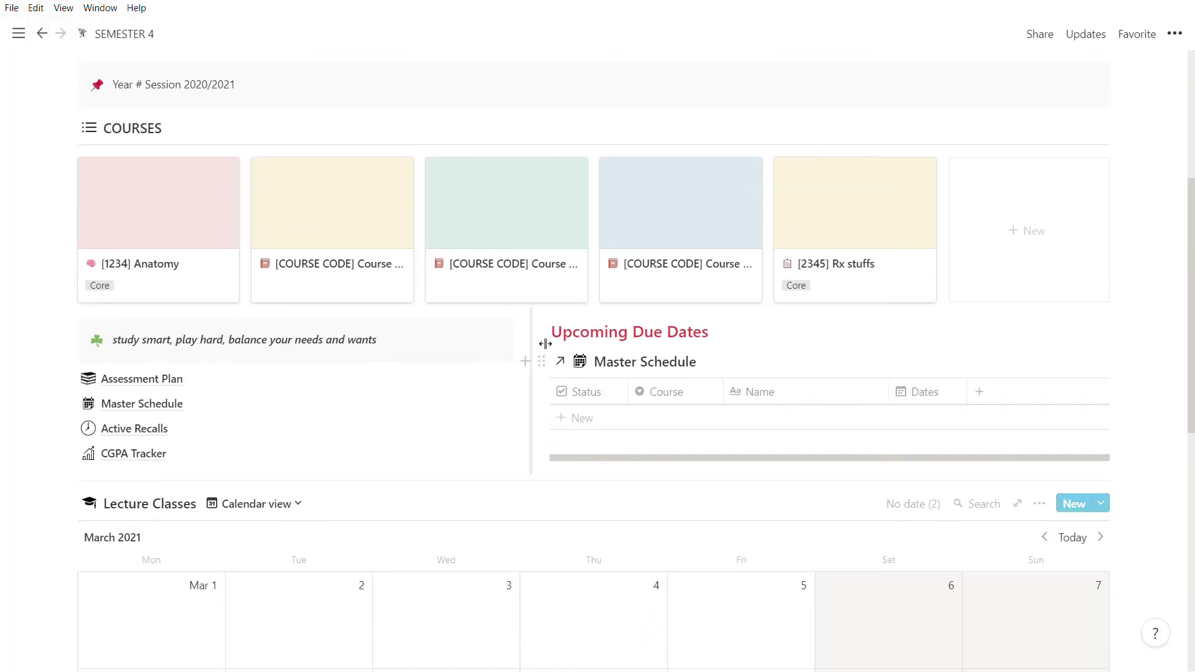
pyautogui.click(832, 226)
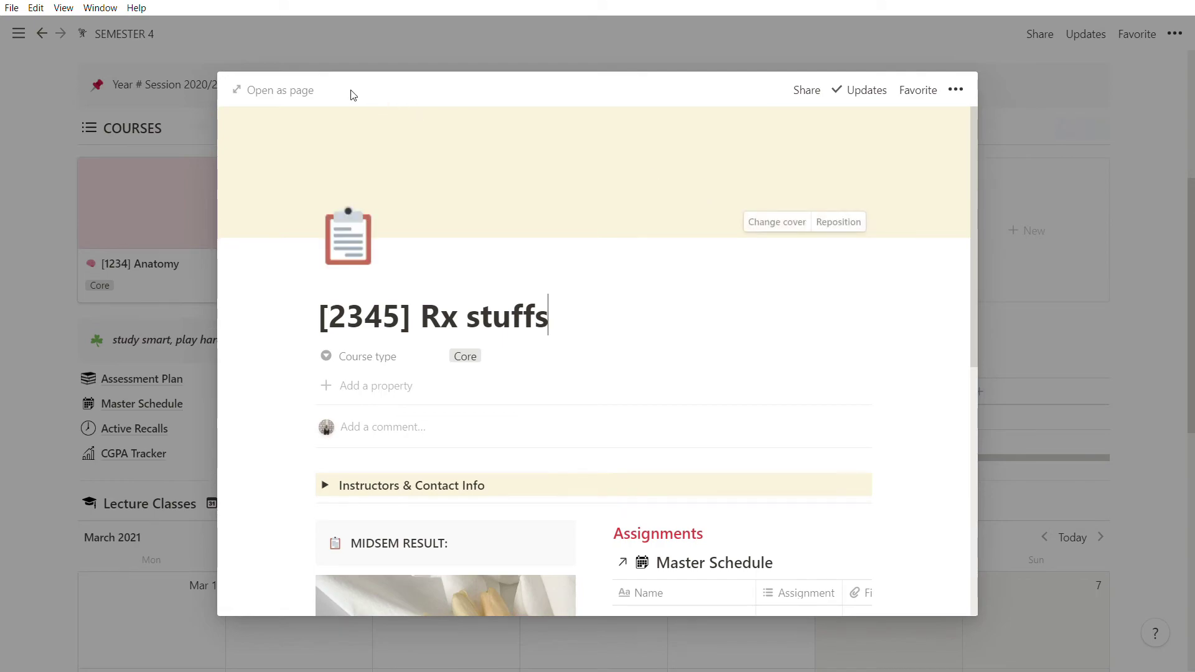
pyautogui.click(302, 92)
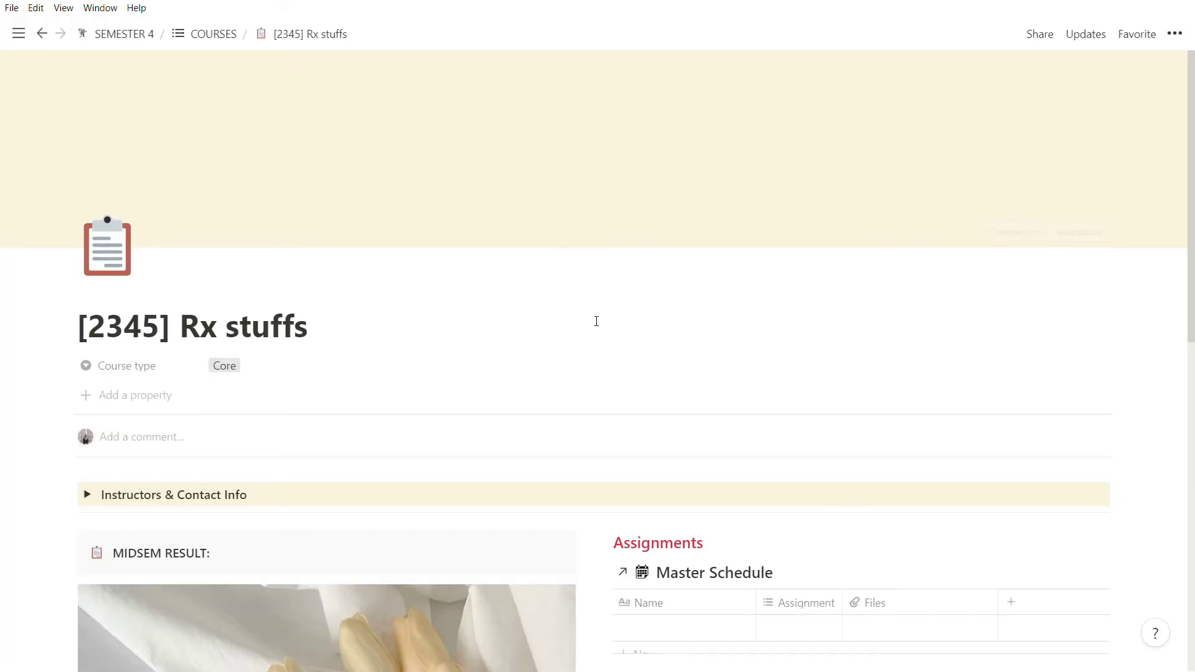
pyautogui.scroll(-6, 602, 331)
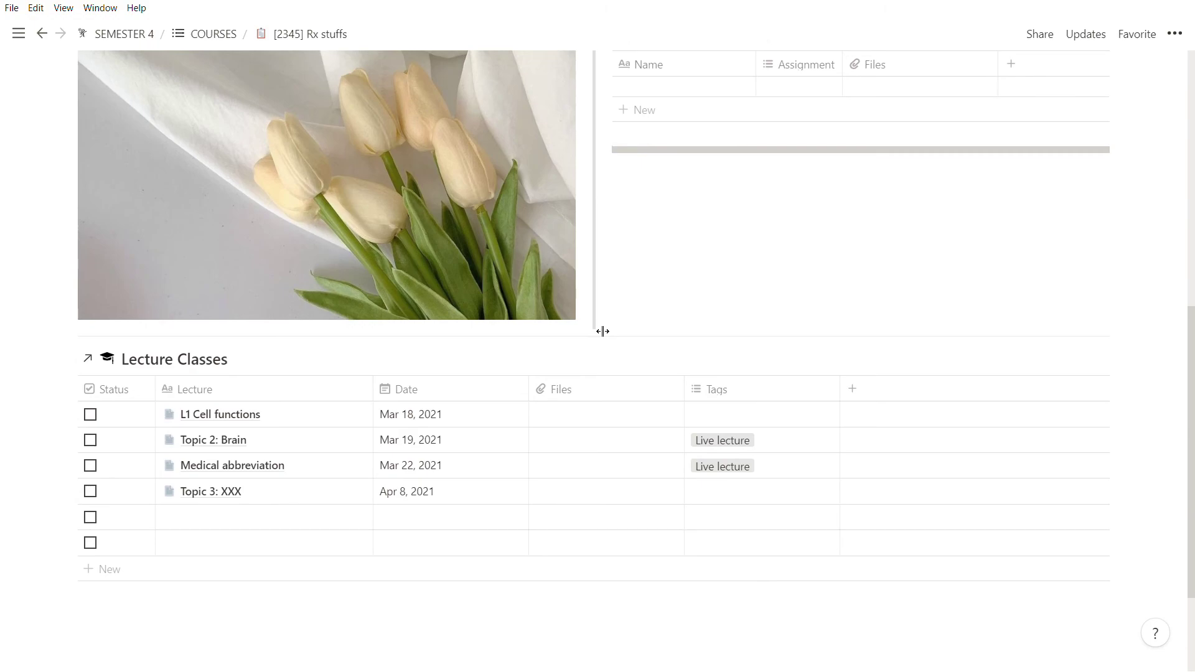
pyautogui.moveTo(326, 472)
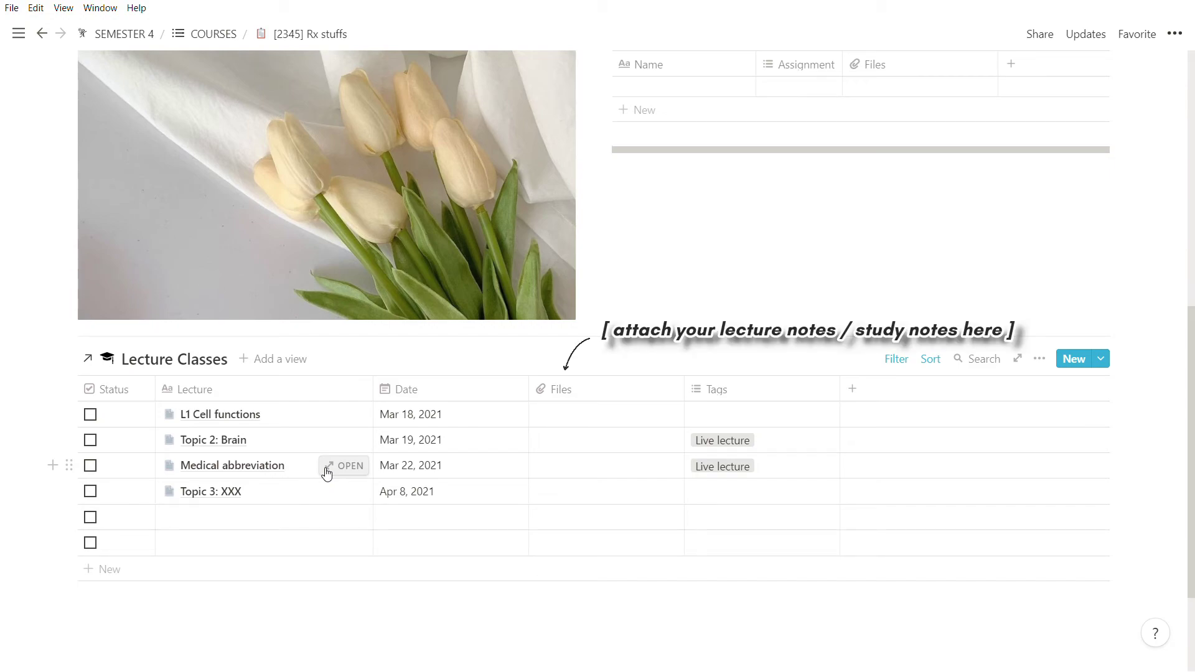
# - Add an Active Recall toggle 'what is b.d.?' with nested answer 'twice daily' to Medical abbreviation
pyautogui.click(343, 468)
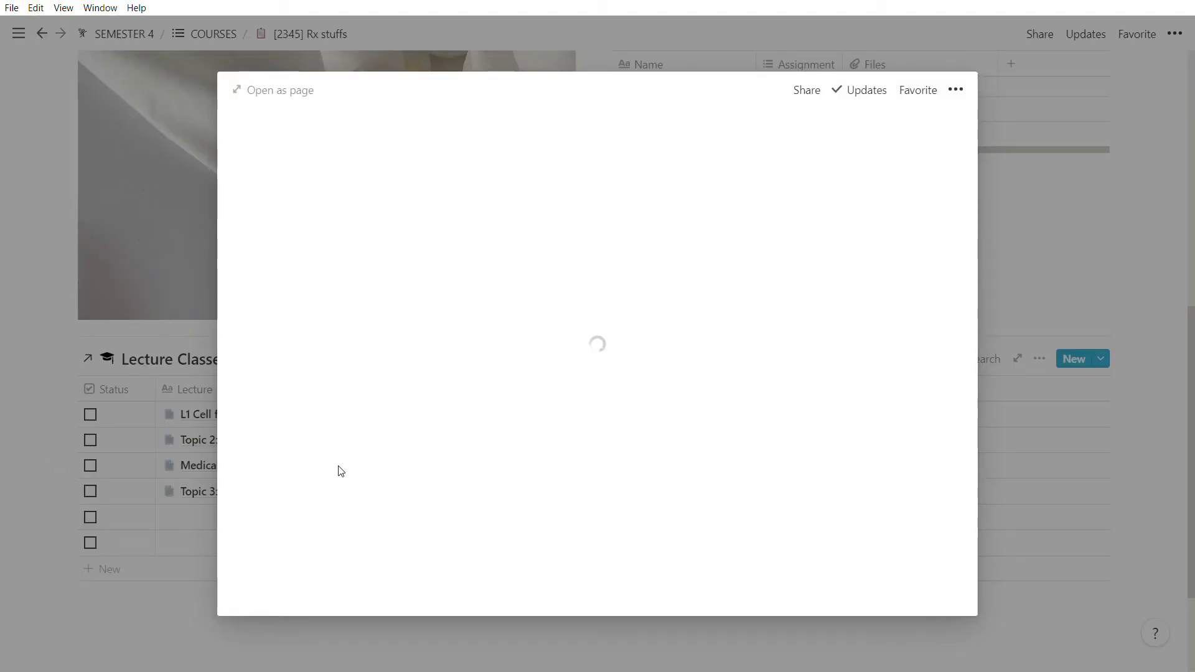
pyautogui.scroll(-3, 626, 348)
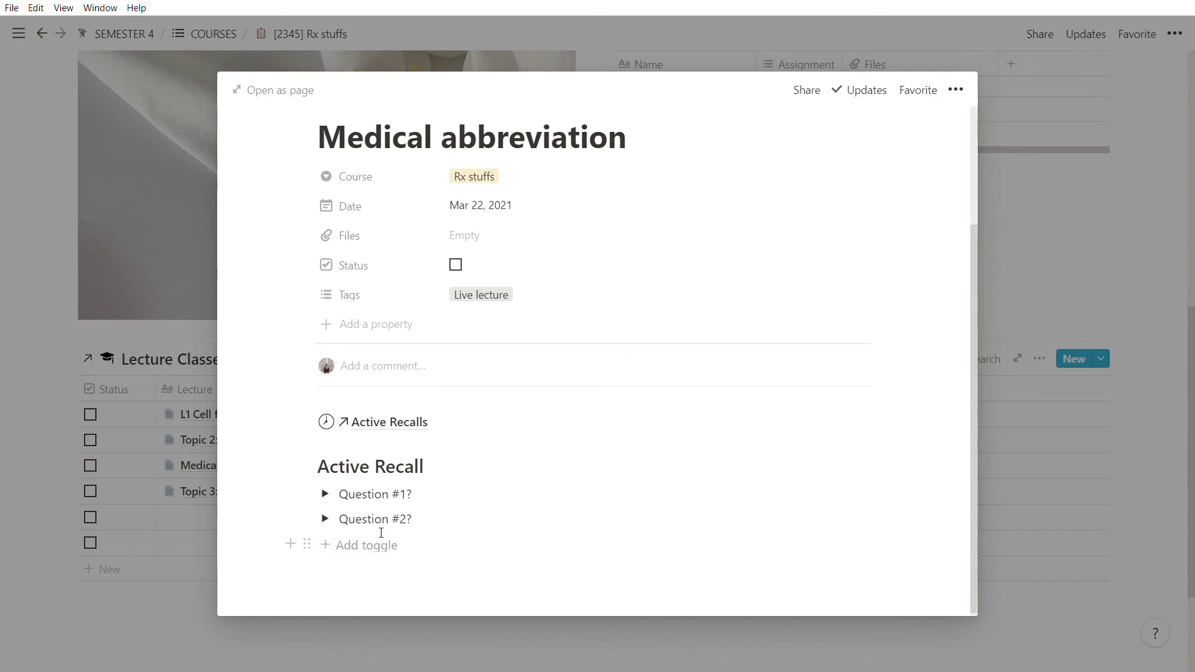
pyautogui.click(396, 547)
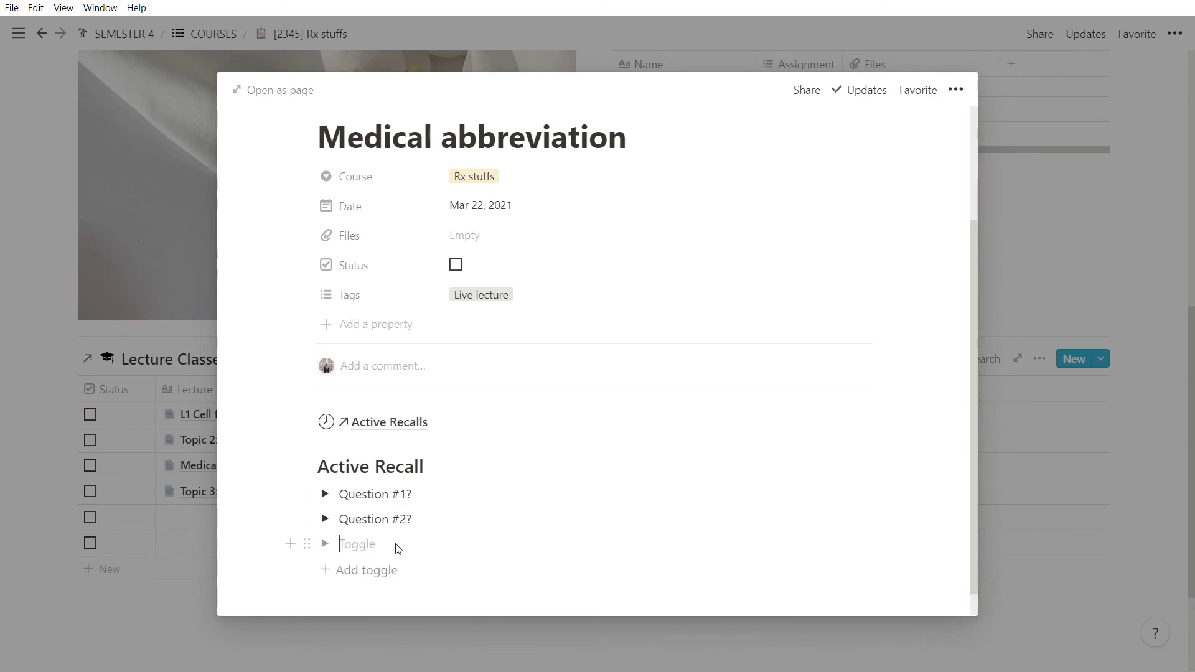
pyautogui.write('what is b.d.?')
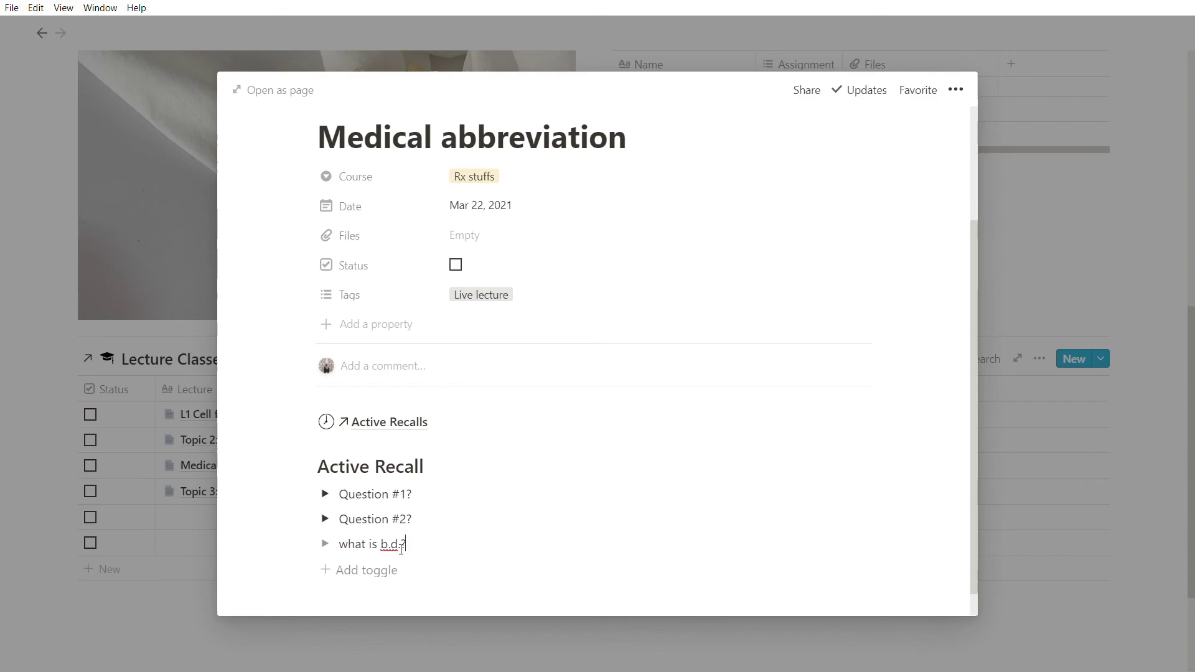
pyautogui.press('Return')
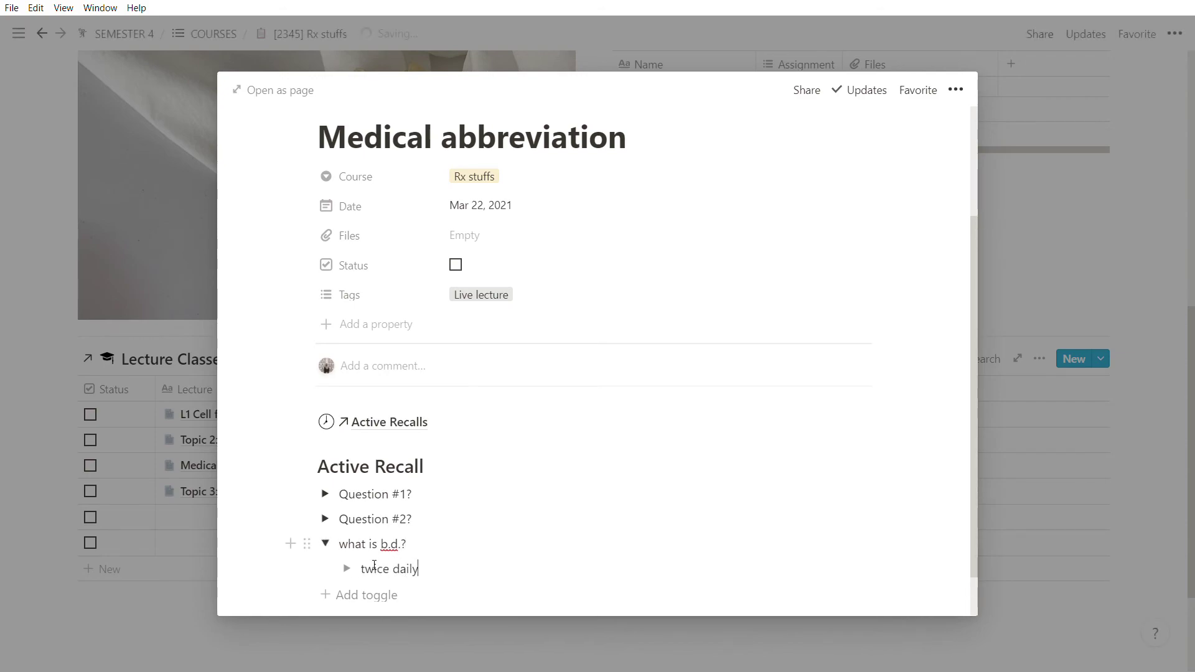
pyautogui.click(325, 544)
# - Open the Active Recalls tracker in its Default table view
pyautogui.hotkey('ctrl', '[')
pyautogui.scroll(-4, 455, 410)
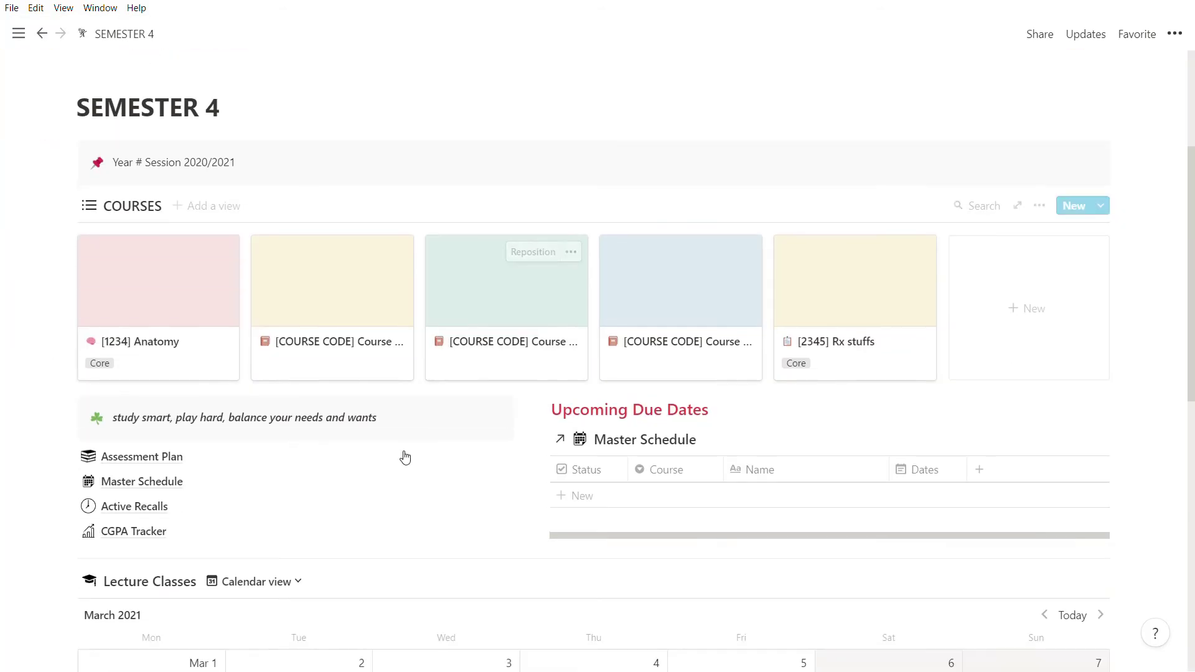
pyautogui.click(176, 508)
pyautogui.click(128, 169)
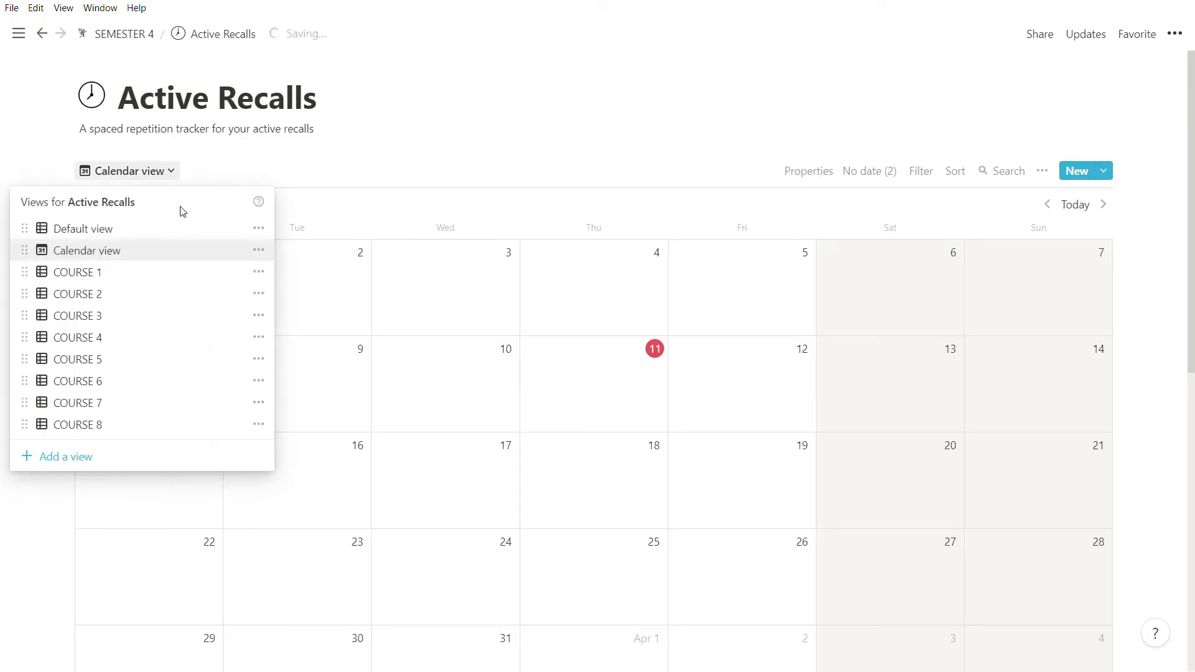
pyautogui.click(186, 229)
# - Add a row linking Medical abbreviations, course code Rx stuffs, Rep 1 'Mar 11th' with a green circle
pyautogui.click(162, 252)
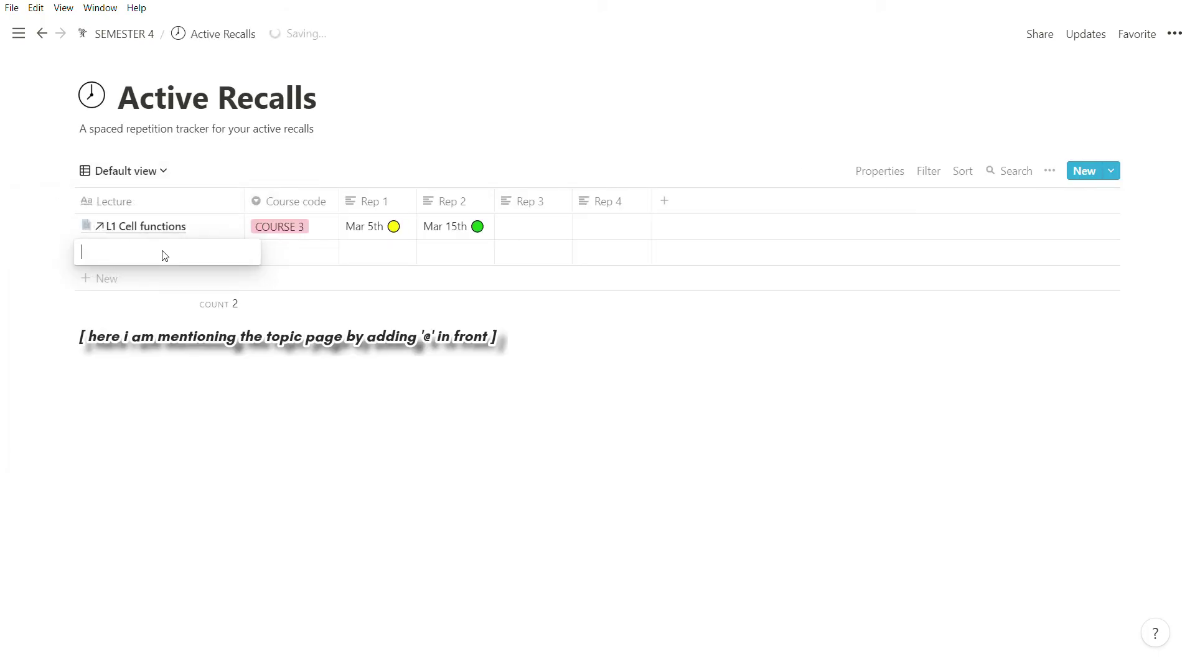
pyautogui.write('@medical')
pyautogui.press('Return')
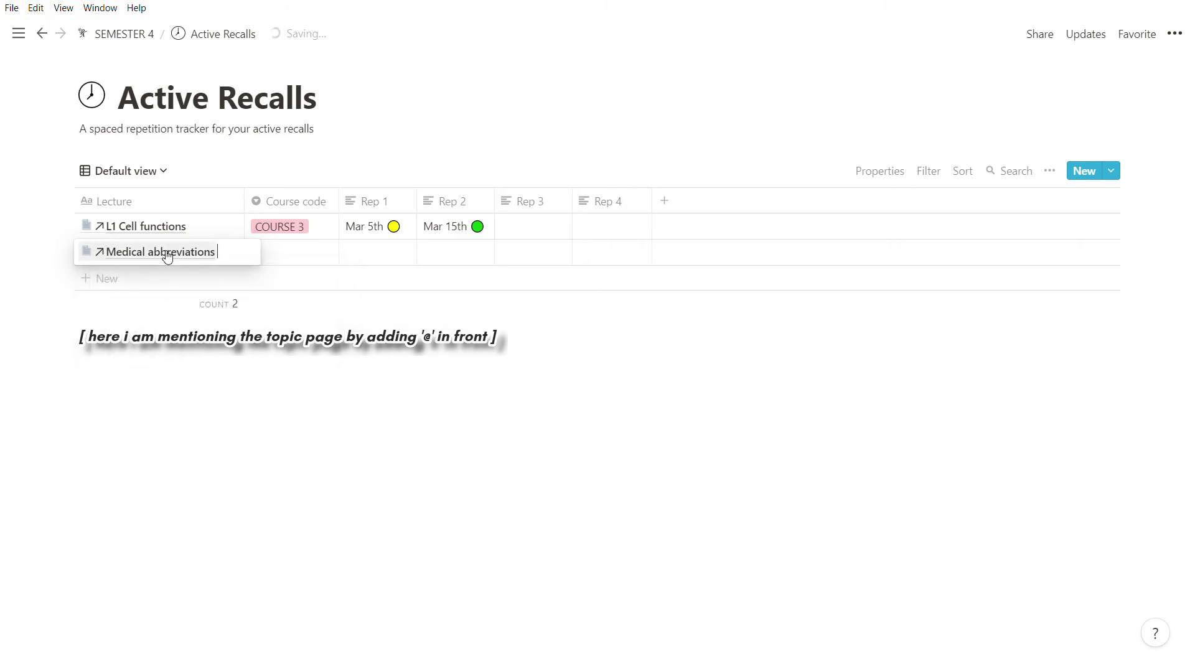
pyautogui.click(280, 258)
pyautogui.click(295, 434)
pyautogui.click(381, 258)
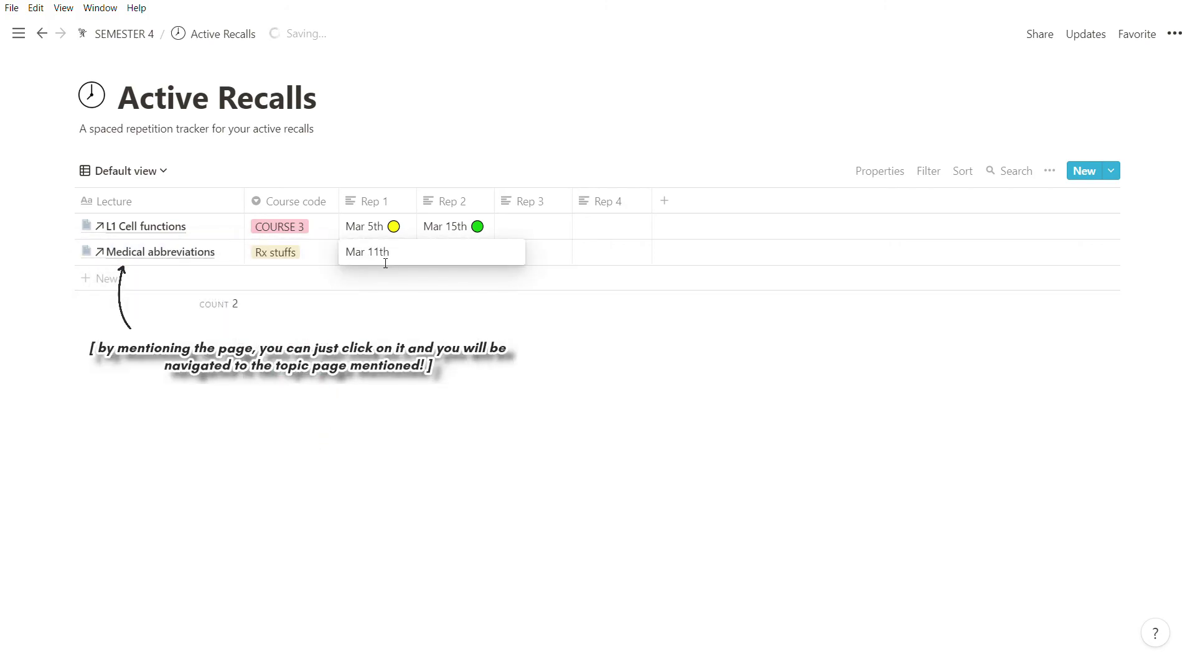
pyautogui.write('Mar 11th')
pyautogui.write('🟢')
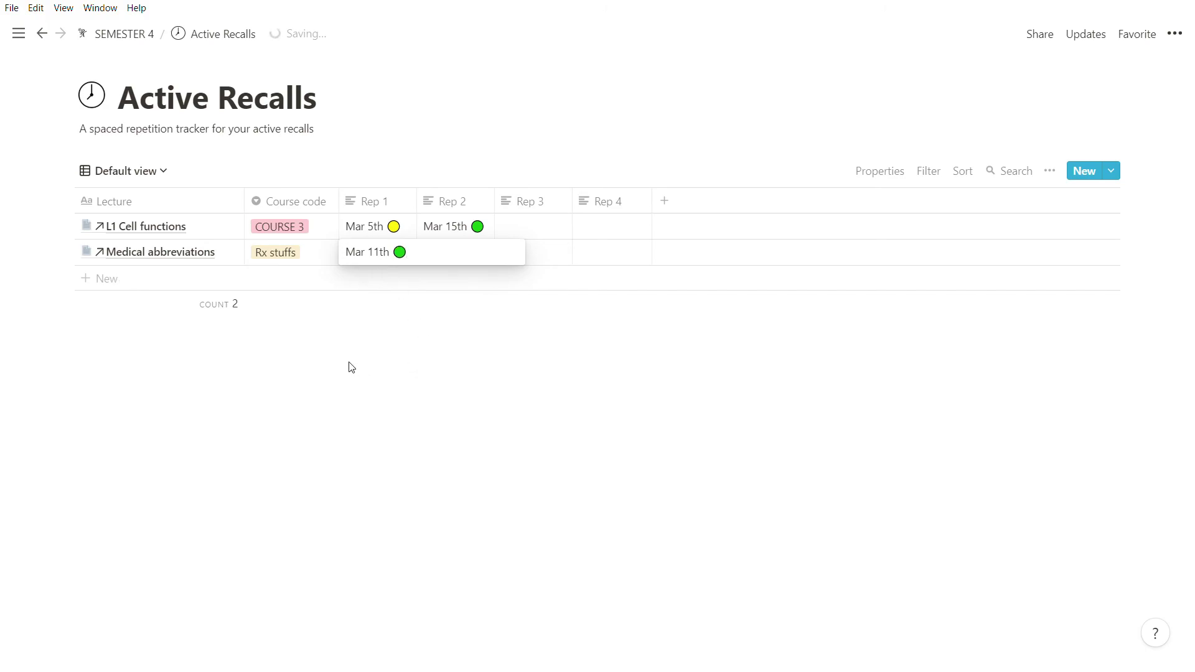
pyautogui.press('Escape')
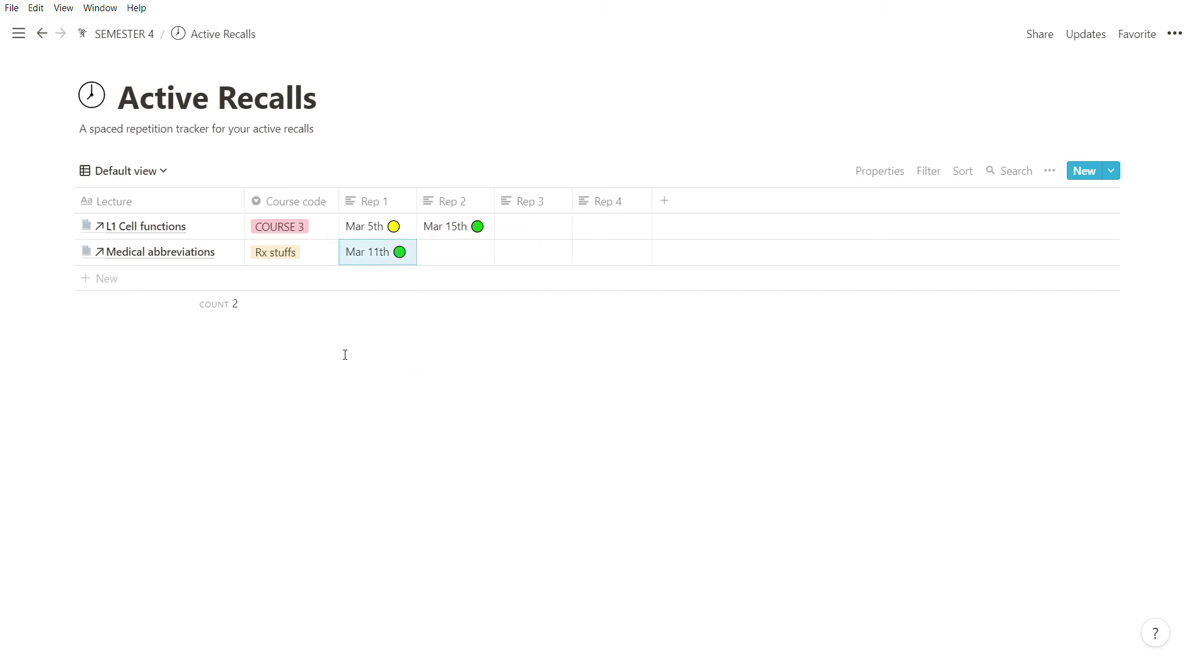
# - Switch the Active Recalls database to its calendar view
pyautogui.click(160, 173)
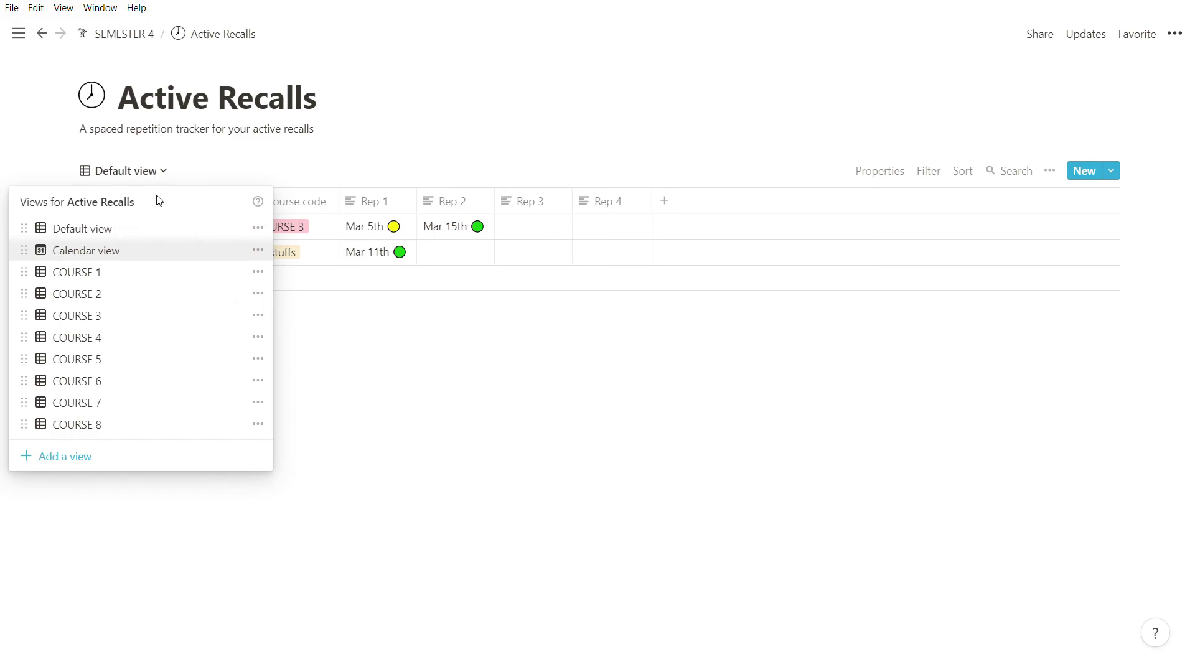
pyautogui.click(162, 252)
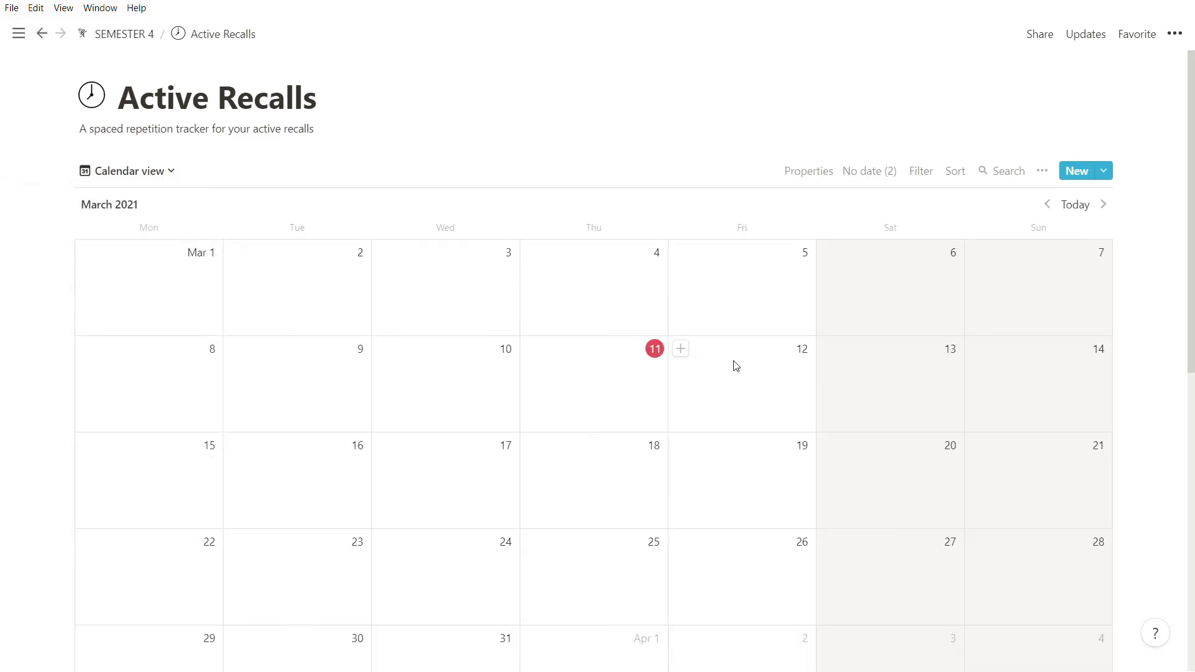
pyautogui.scroll(-1, 735, 364)
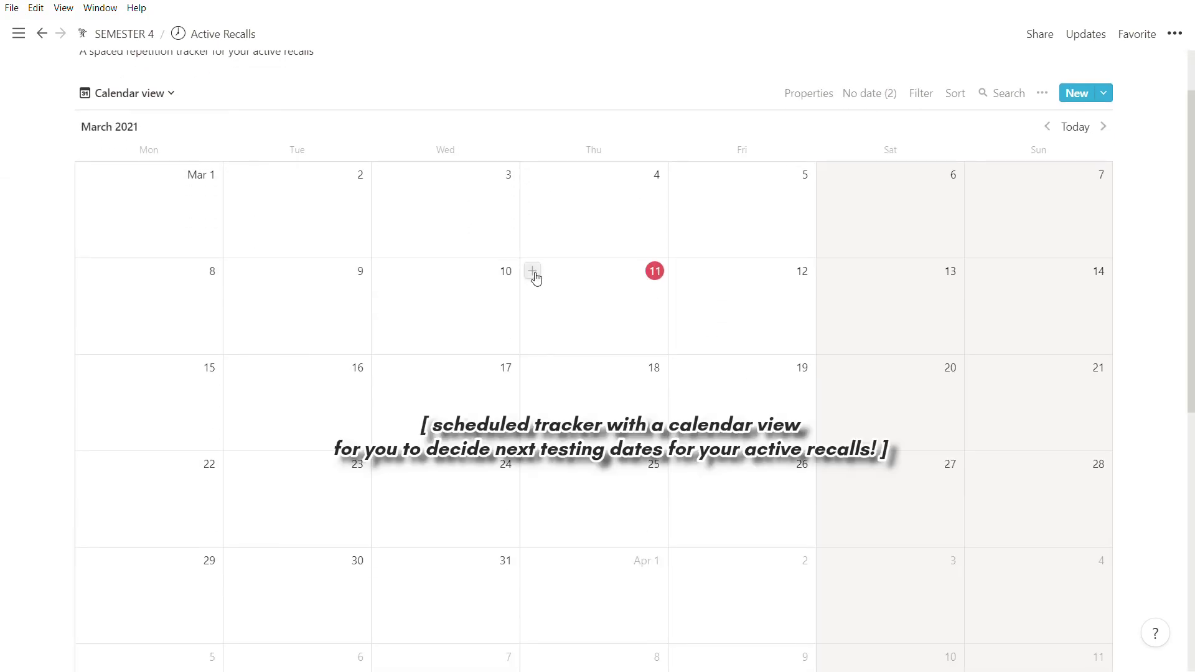
pyautogui.click(533, 272)
pyautogui.write('@')
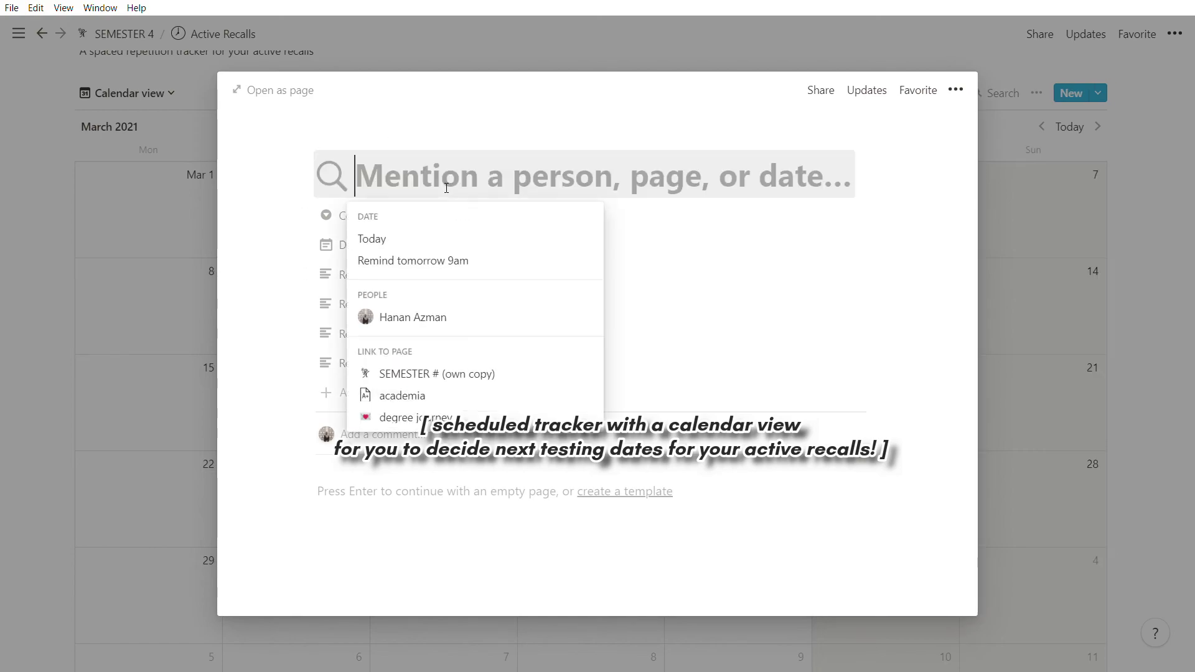
pyautogui.write('Medical')
pyautogui.press('Return')
pyautogui.click(476, 218)
pyautogui.click(531, 393)
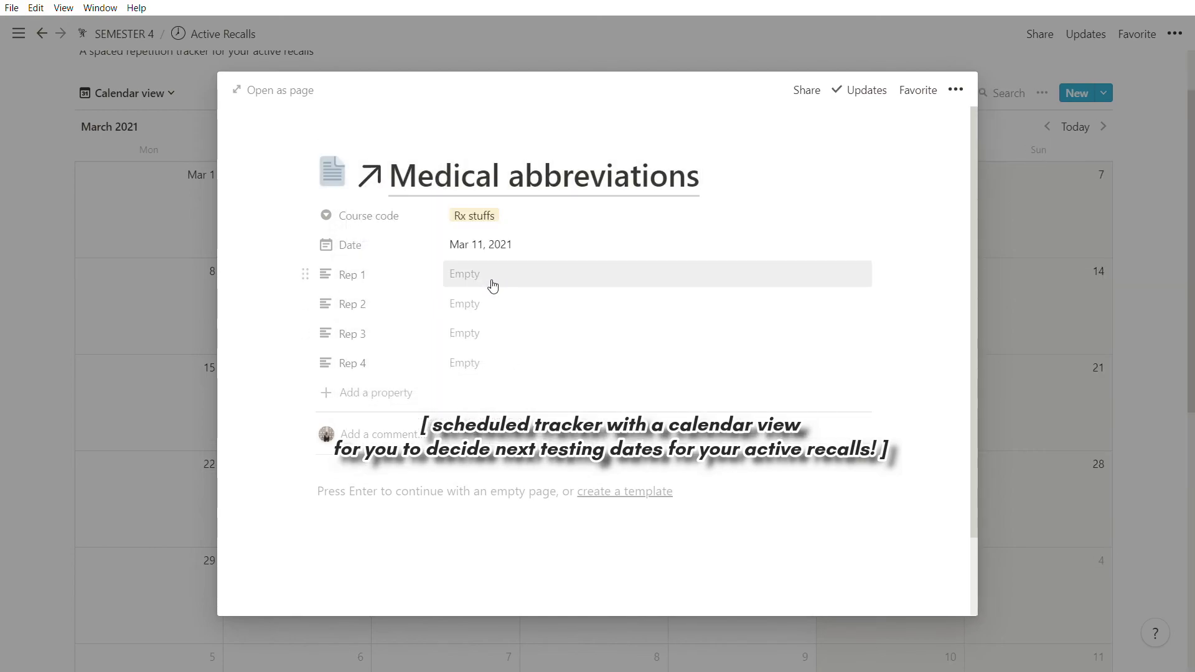
pyautogui.click(753, 181)
pyautogui.write('1st rep')
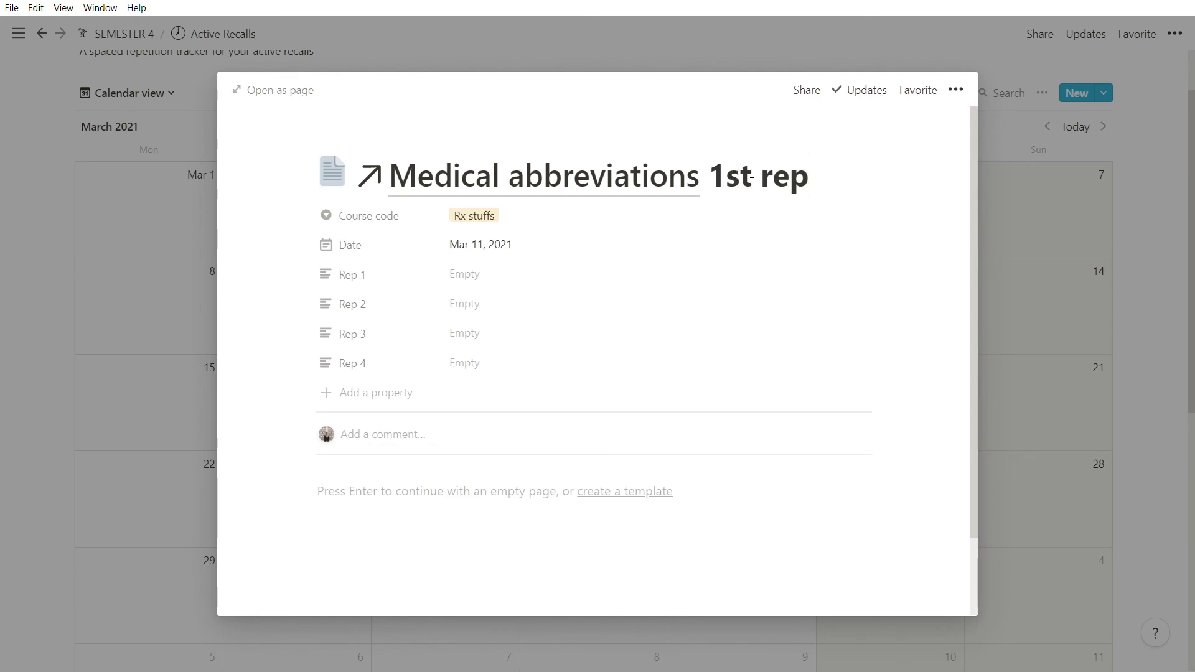
pyautogui.press('Escape')
pyautogui.click(829, 271)
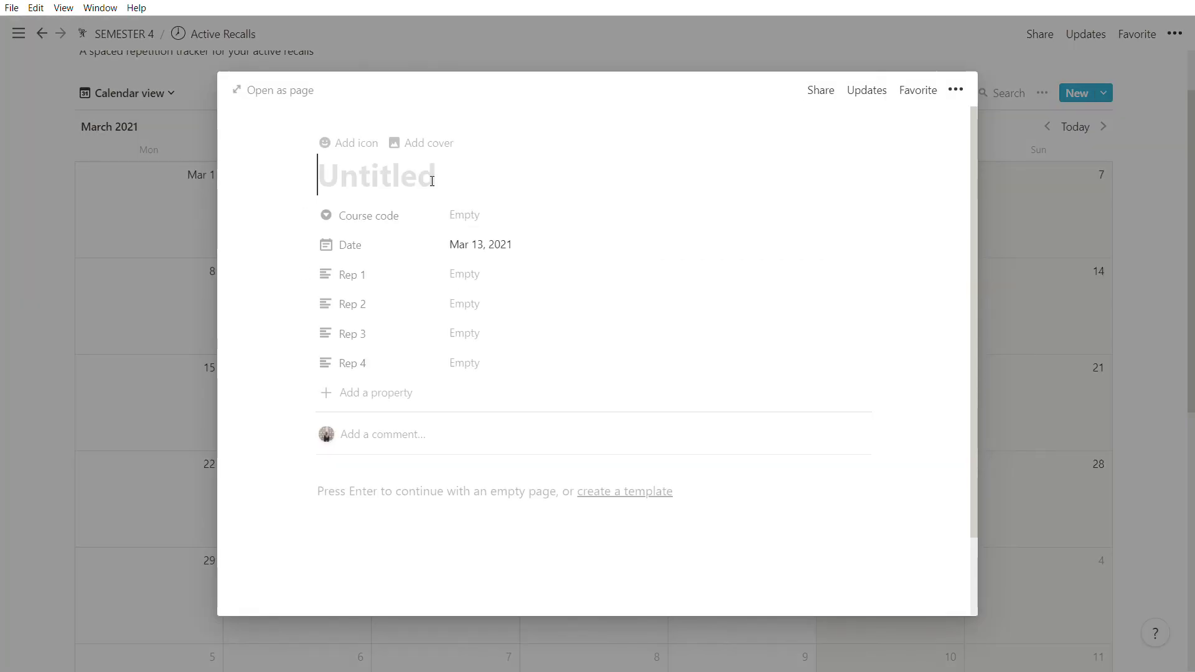
pyautogui.write('@medic')
pyautogui.press('Return')
pyautogui.write('2nd rep')
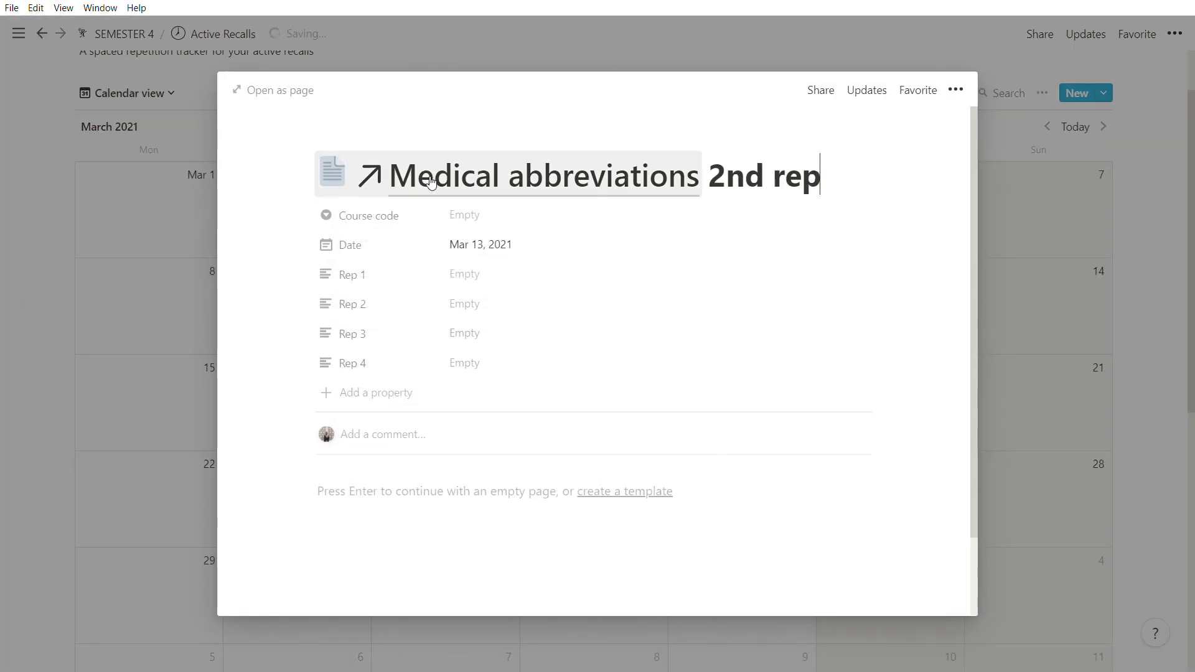
pyautogui.click(458, 216)
pyautogui.click(642, 374)
pyautogui.press('Escape')
# - Show the Course code property on the calendar's entries
pyautogui.click(808, 93)
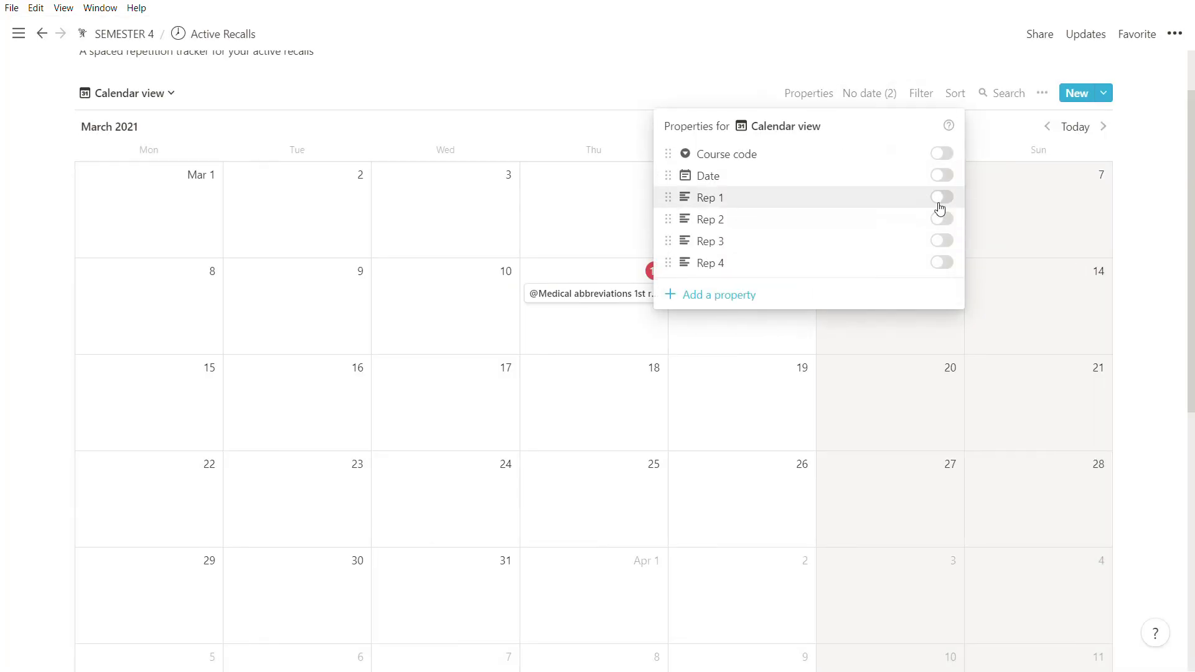
pyautogui.click(941, 153)
pyautogui.click(780, 516)
# - Return to the SEMESTER # page and review its course cards, due dates and Lecture Classes calendar
pyautogui.hotkey('ctrl', '[')
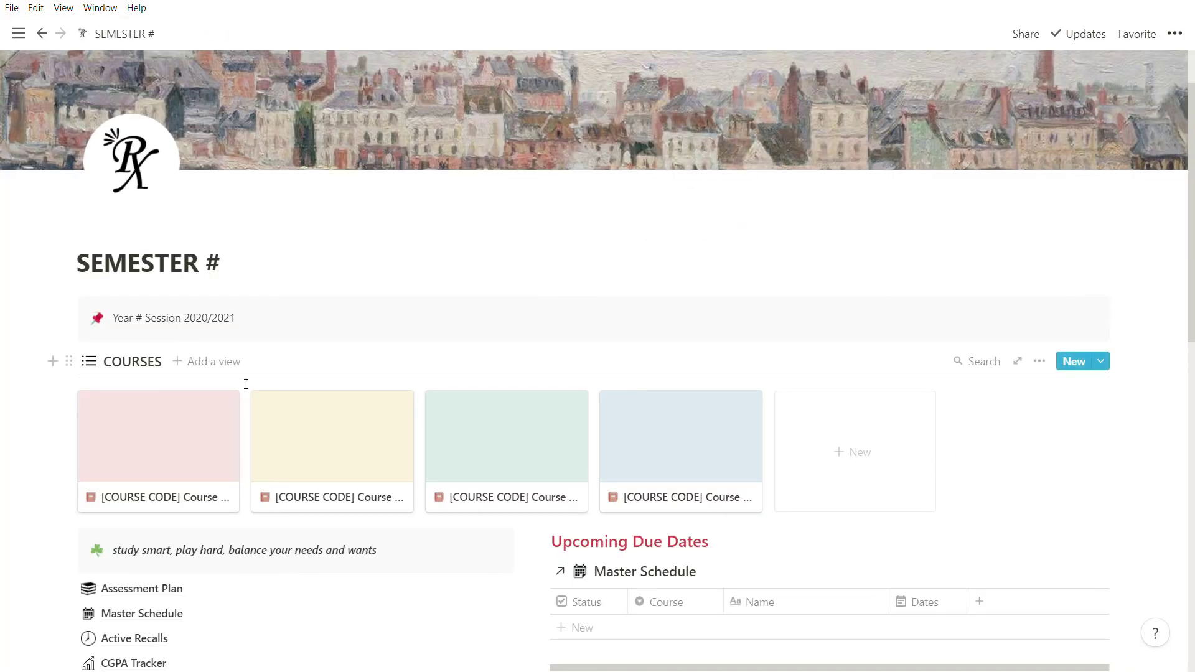
pyautogui.scroll(1, 778, 245)
pyautogui.scroll(-2, 779, 245)
pyautogui.scroll(2, 786, 249)
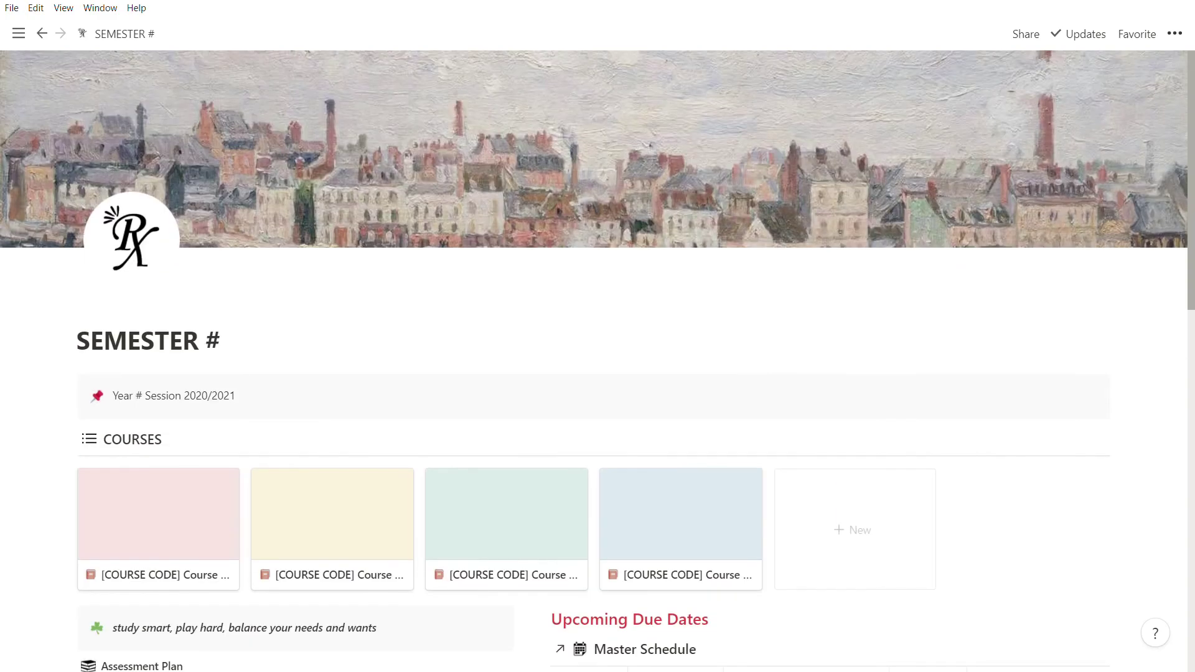
pyautogui.scroll(-2, 786, 248)
pyautogui.scroll(-5, 597, 361)
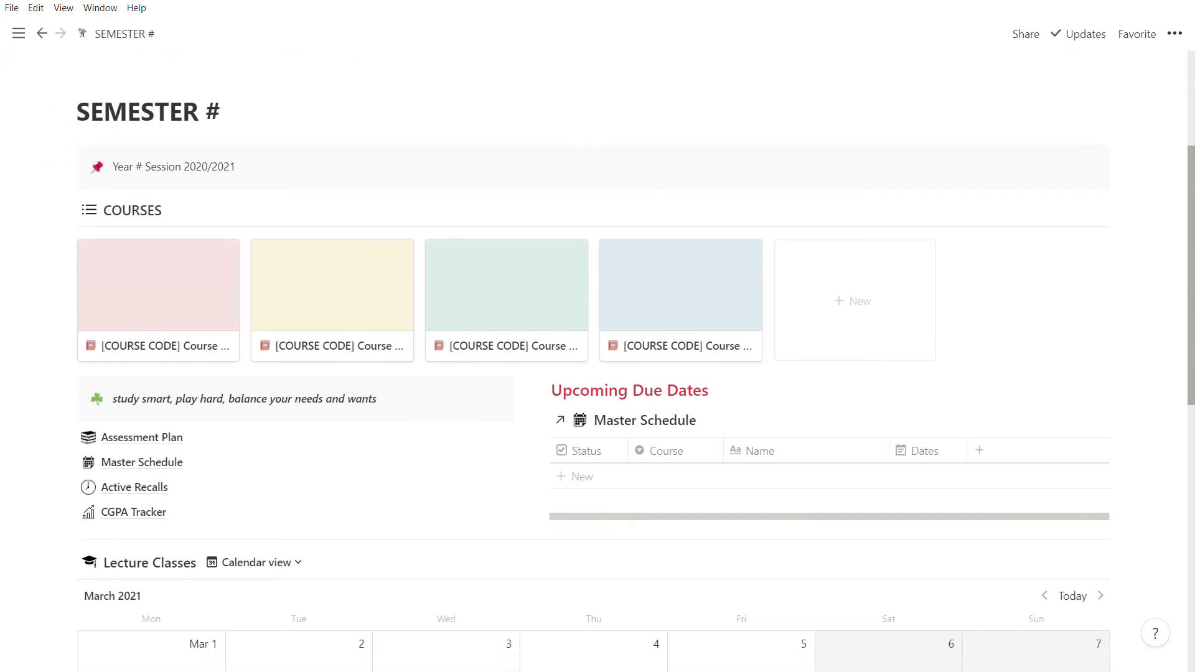
pyautogui.scroll(-4, 1090, 404)
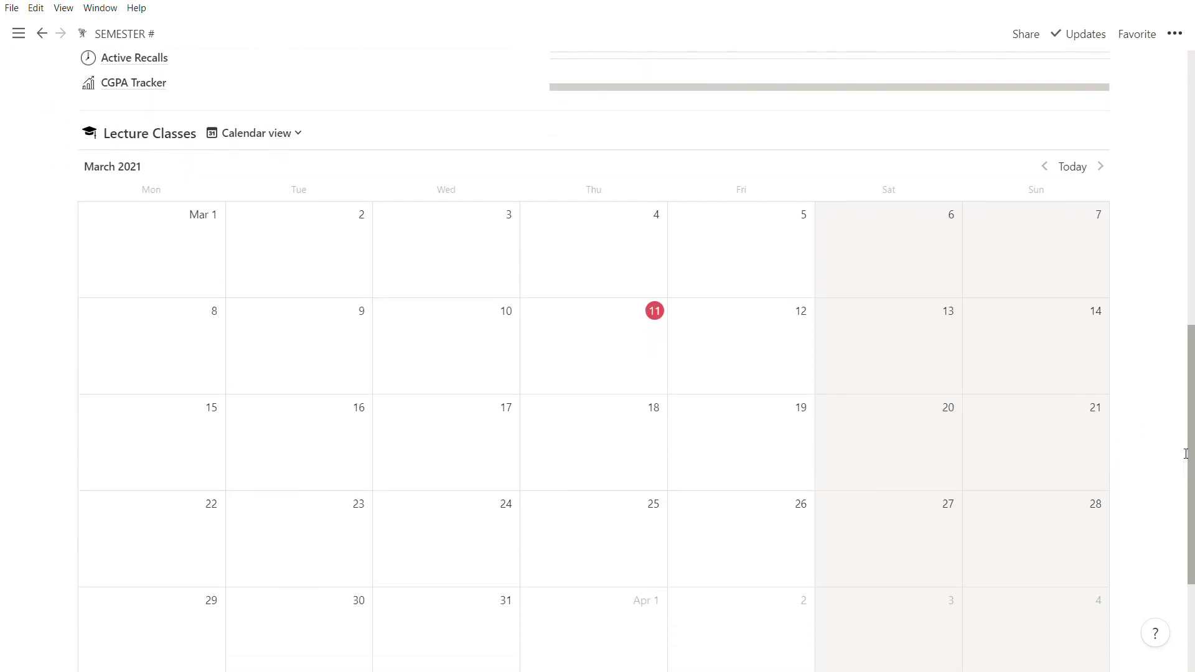
pyautogui.scroll(2, 1091, 404)
pyautogui.scroll(8, 1091, 404)
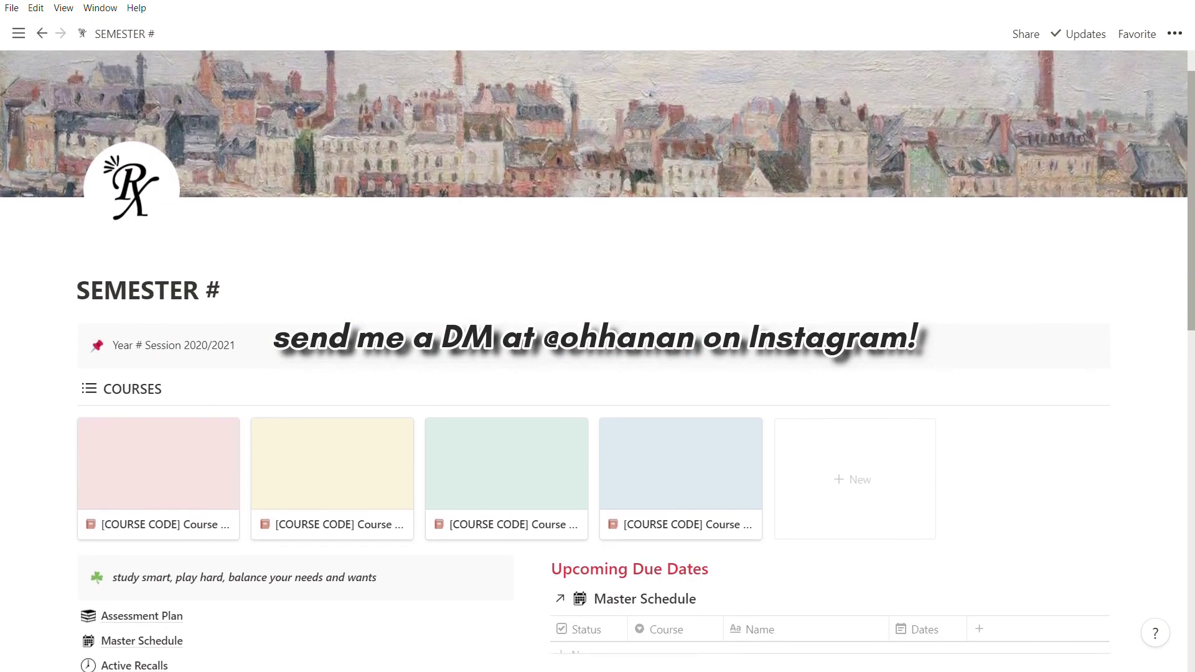
pyautogui.scroll(-2, 1190, 372)
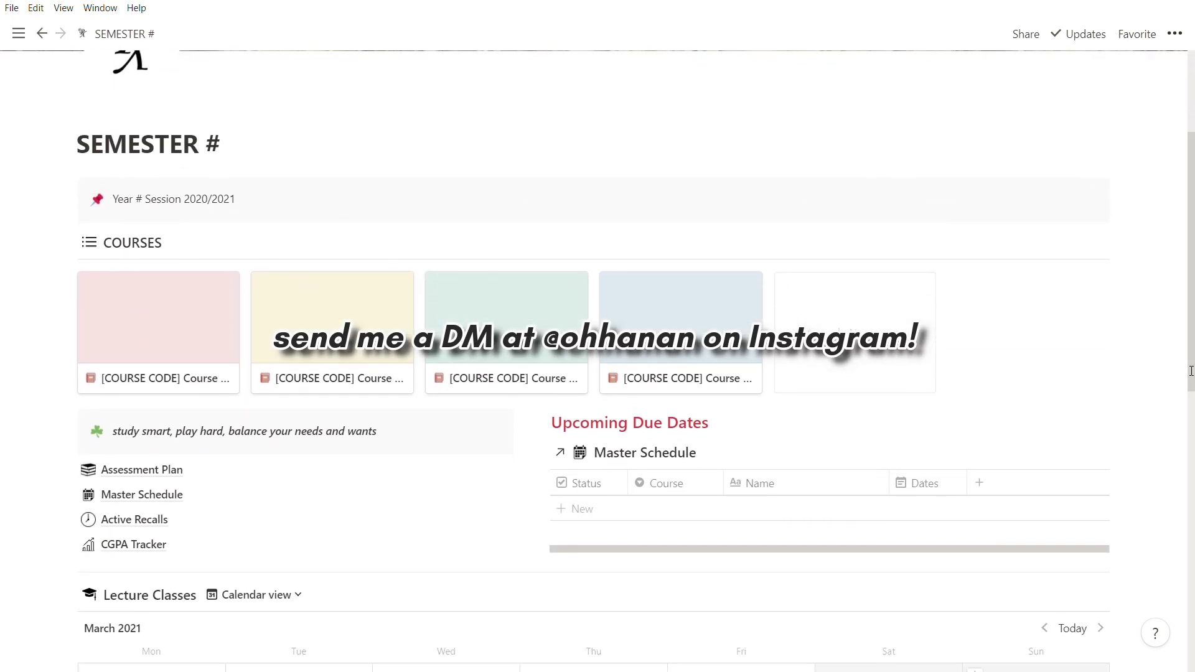